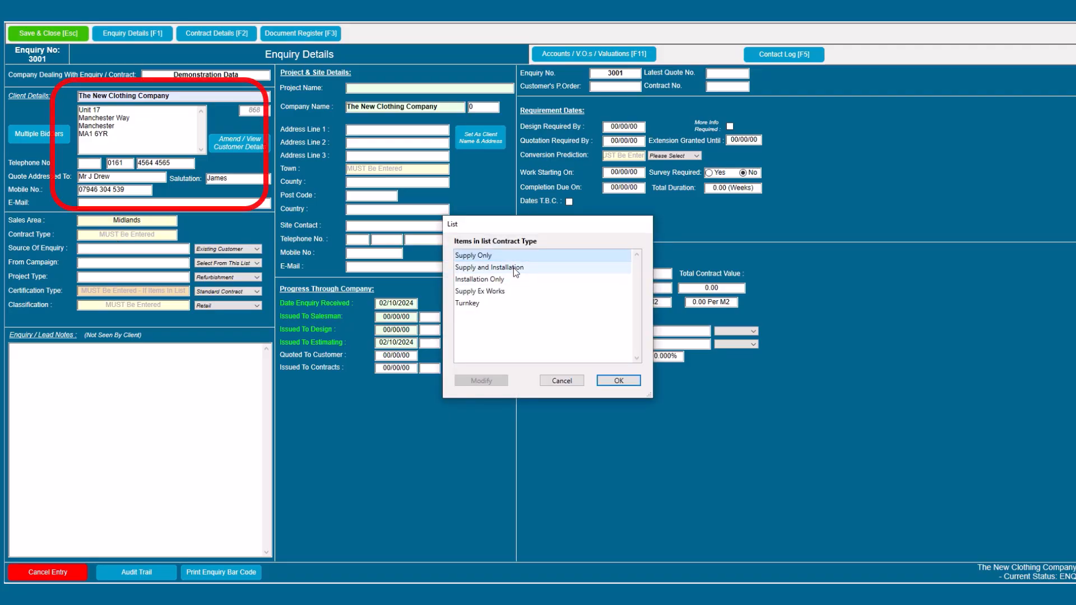
# Step: Set the contract type to Supply and Installation and the source to Existing Customer
pyautogui.doubleClick(506, 267)
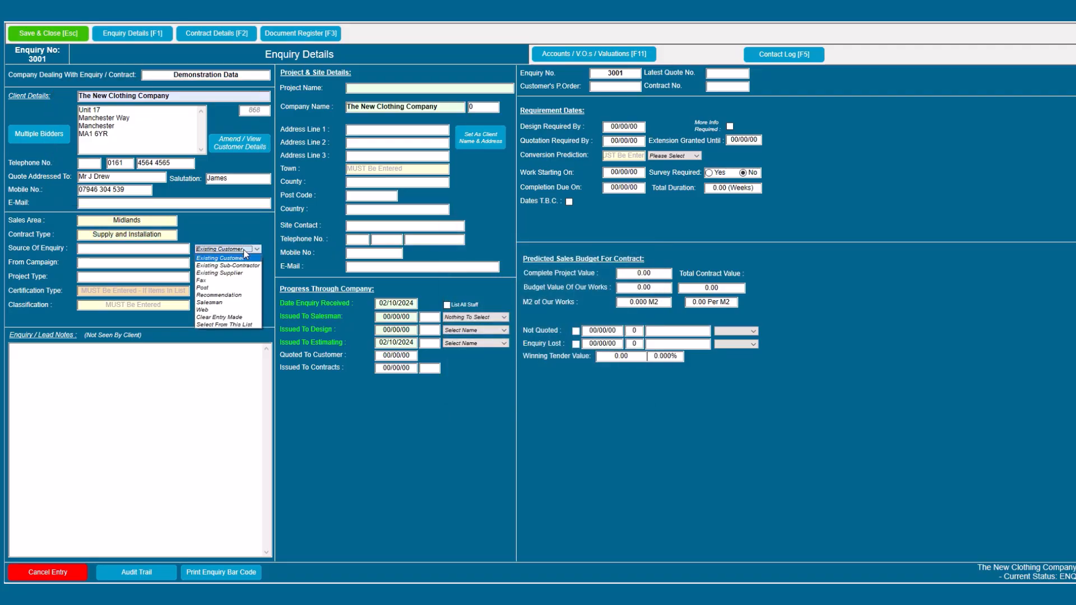
pyautogui.doubleClick(242, 263)
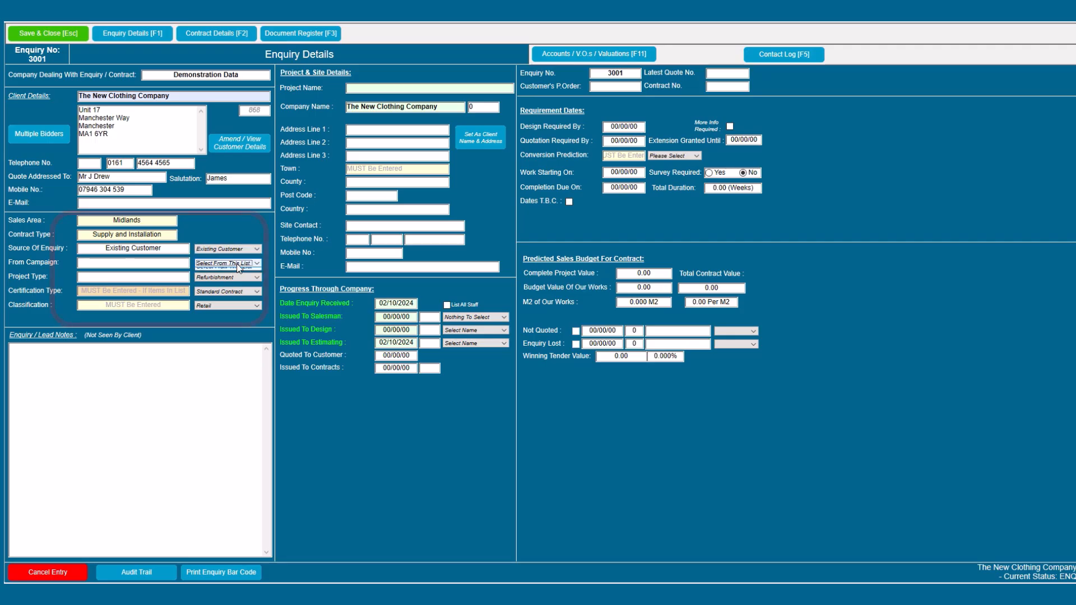
pyautogui.click(237, 263)
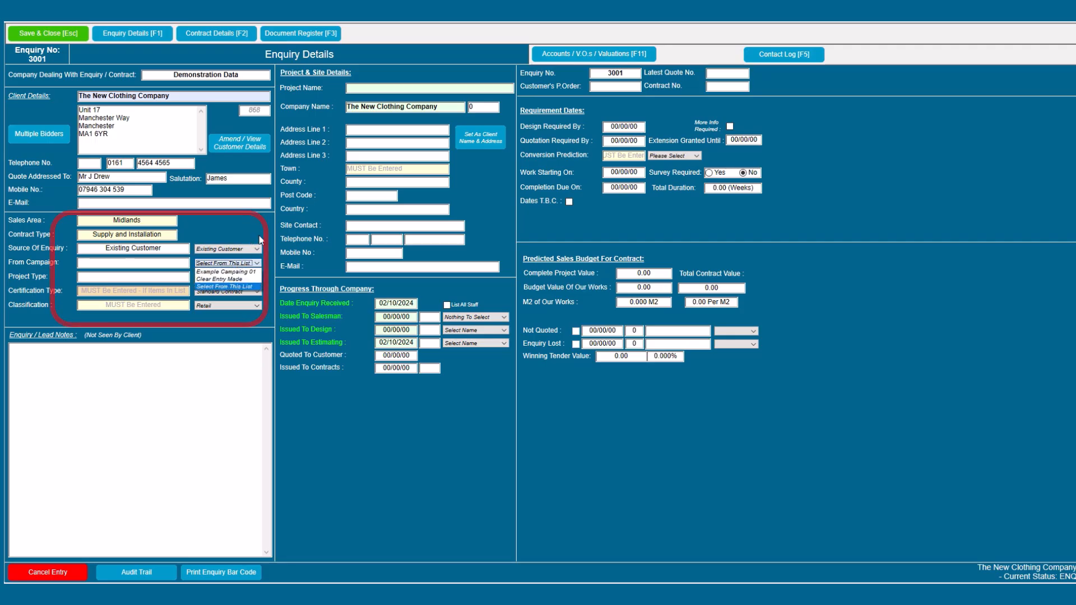
pyautogui.click(274, 260)
# Step: Choose Refurbishment project type, Standard Contract certification and Retail classification
pyautogui.click(244, 277)
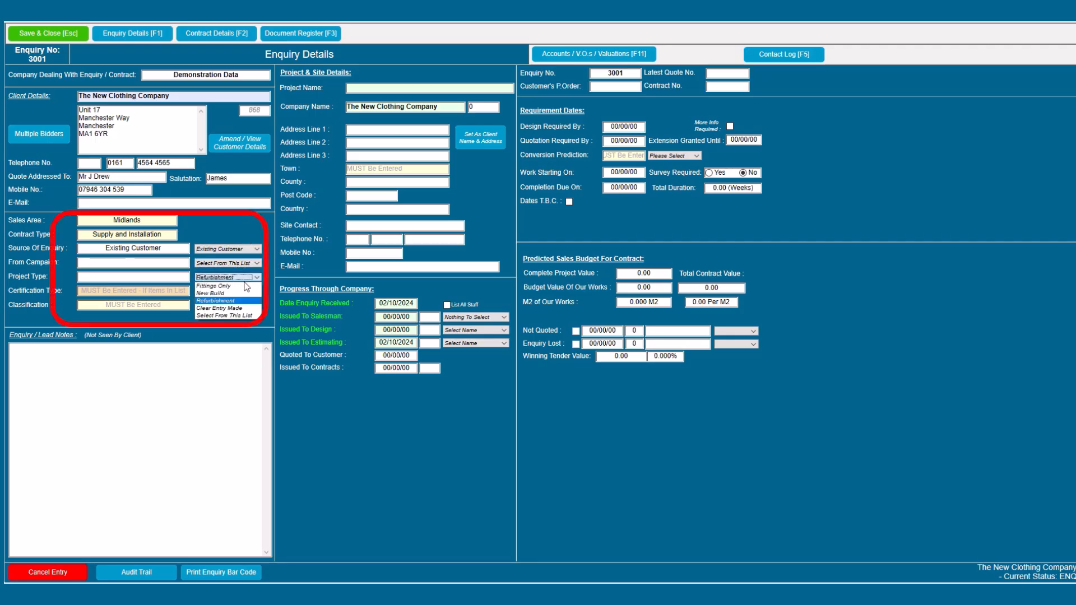
pyautogui.click(237, 300)
pyautogui.click(236, 291)
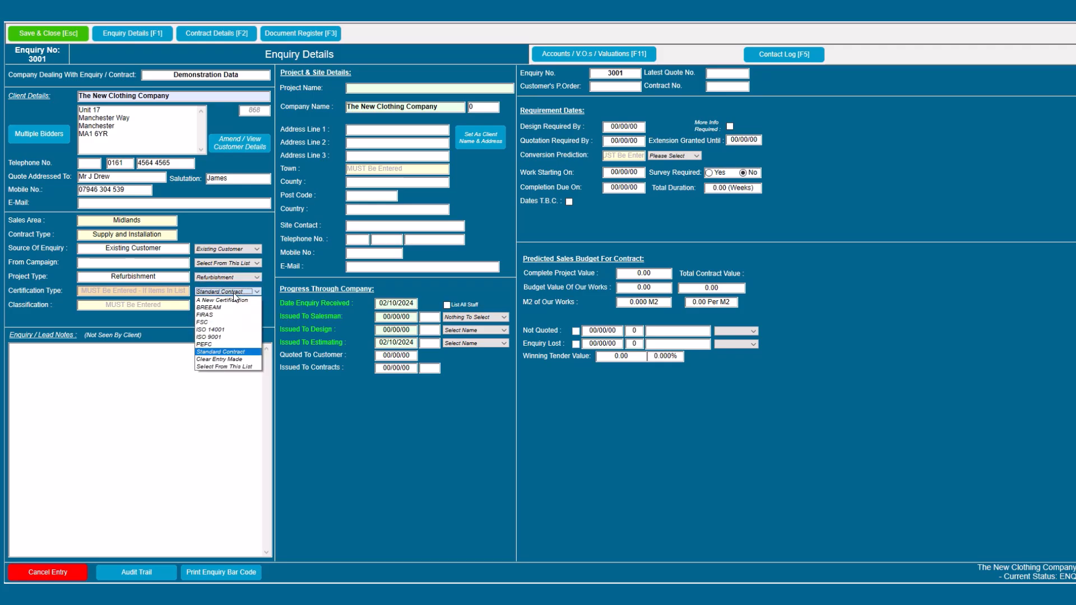
pyautogui.click(230, 352)
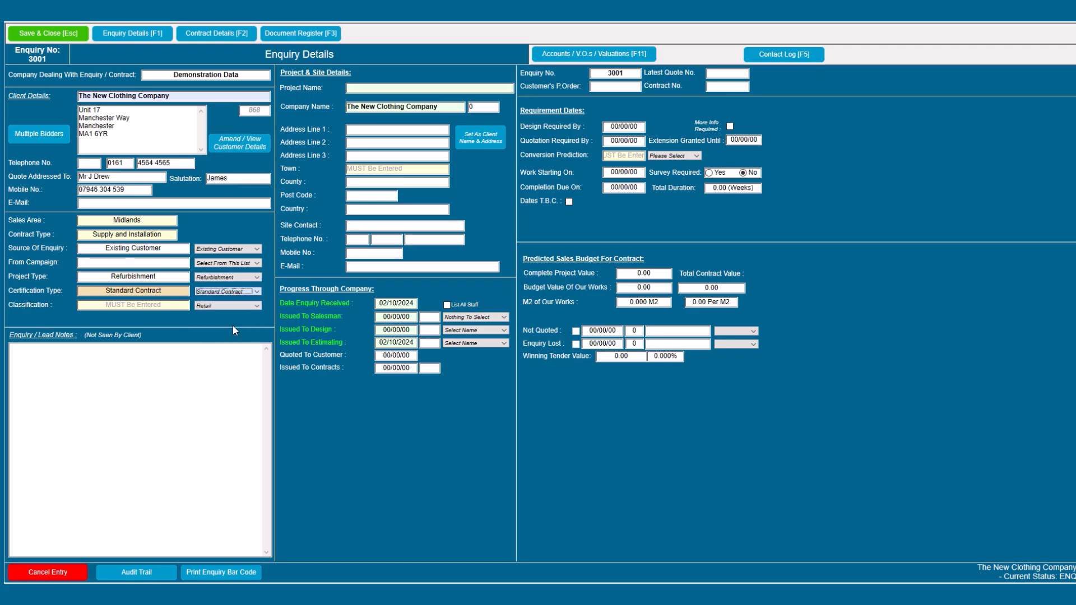
pyautogui.click(230, 307)
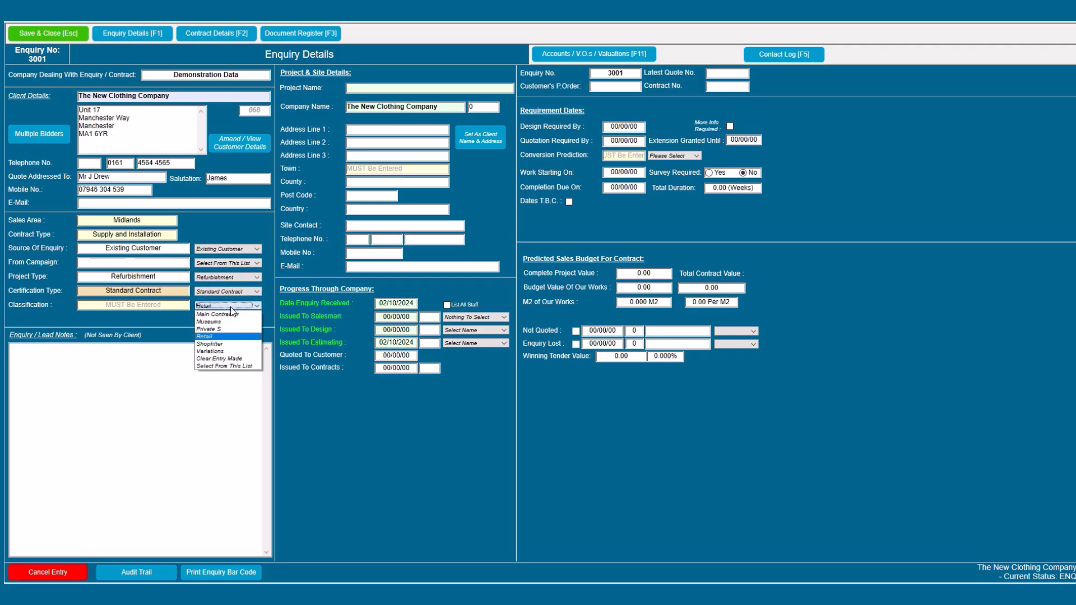
pyautogui.click(225, 337)
pyautogui.click(368, 87)
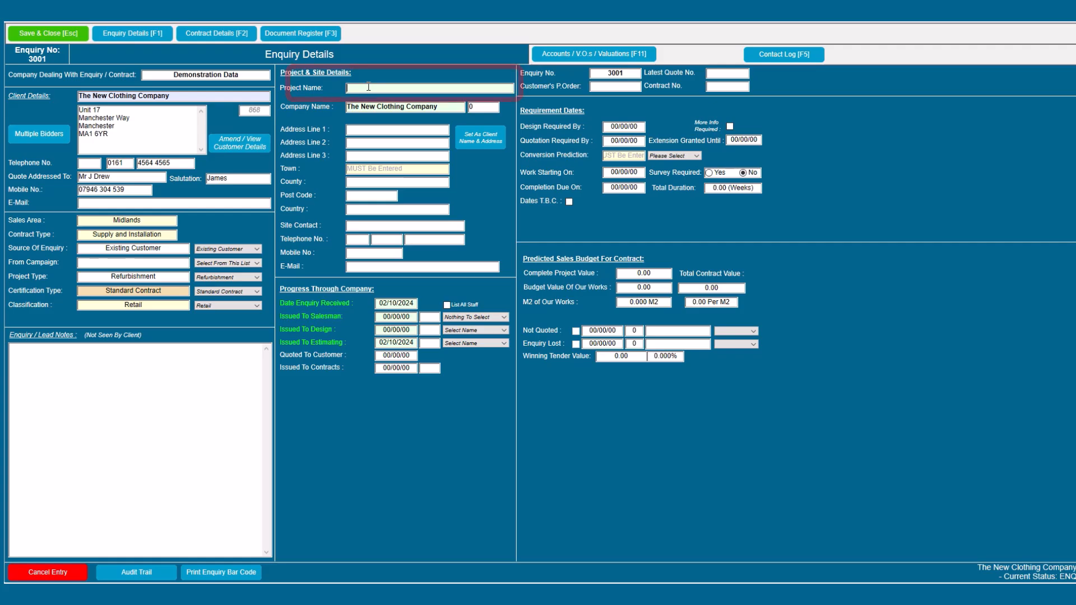
# Step: Enter project name 'New Clothing Company - Bingham', town Bingham and county Nottinghamshire
pyautogui.write('New Cloth')
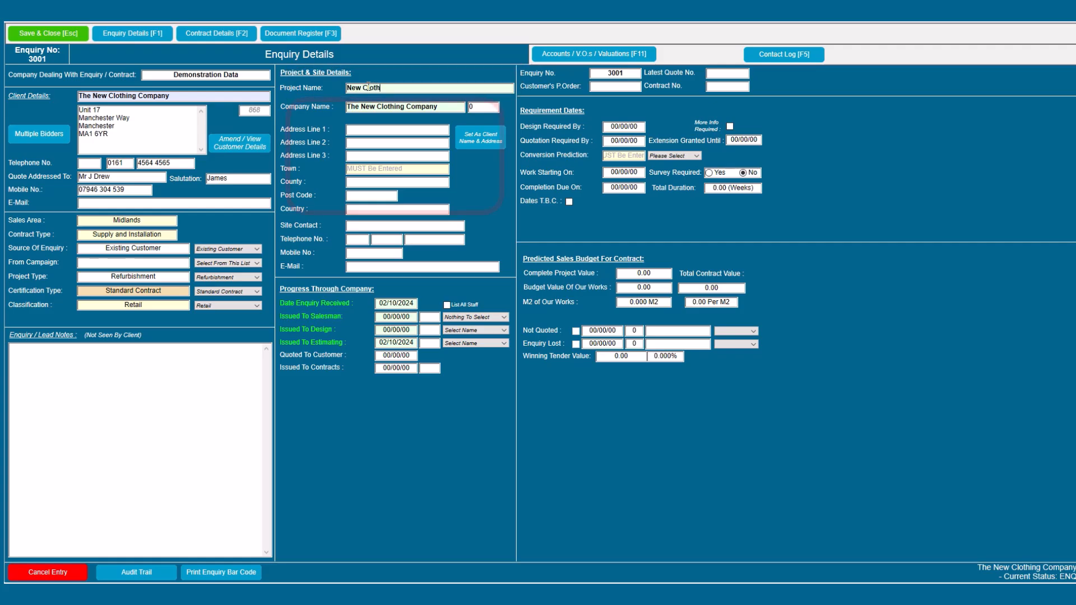
pyautogui.write('ing ')
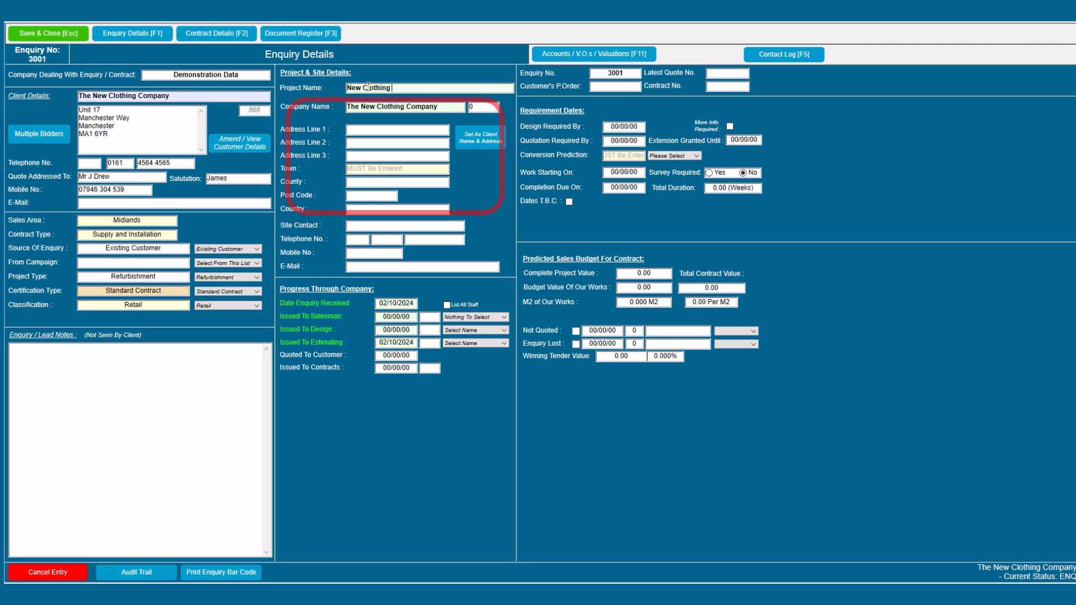
pyautogui.write('Company')
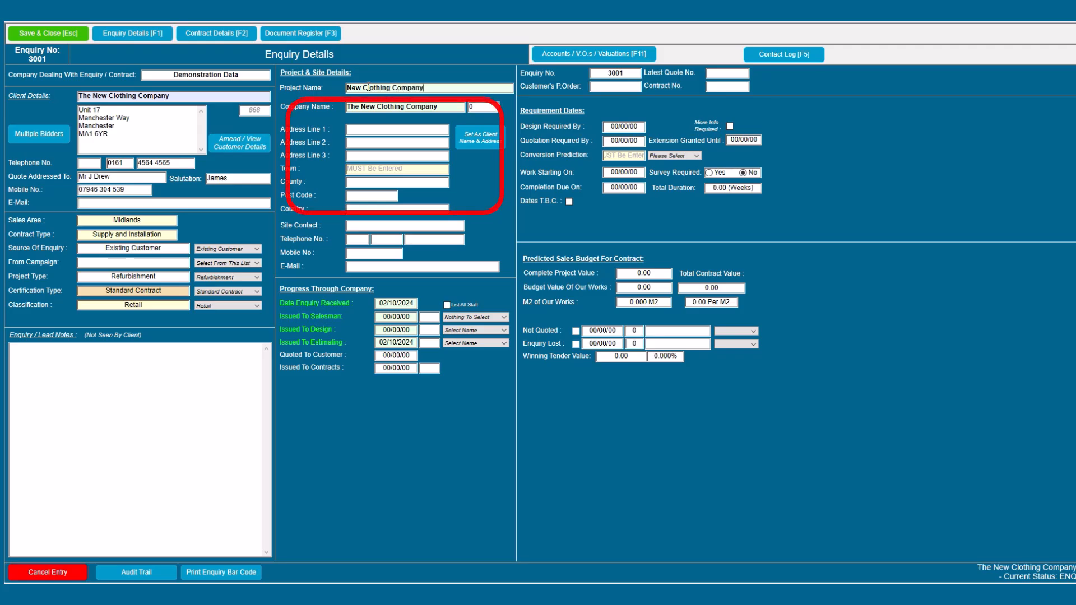
pyautogui.write(' - Bi')
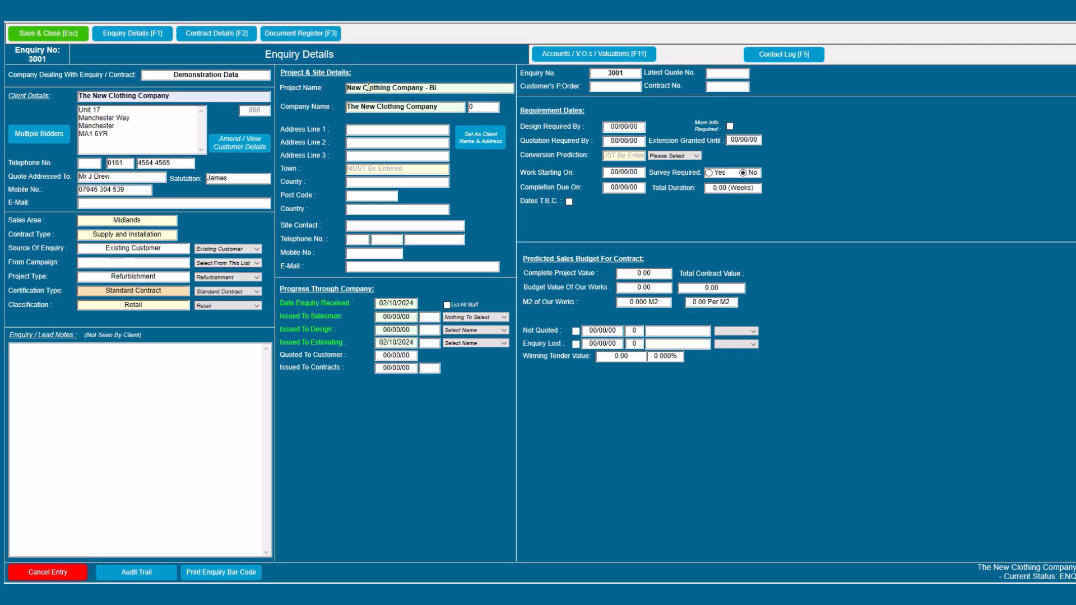
pyautogui.write('ngham')
pyautogui.press('Tab')
pyautogui.press('Tab')
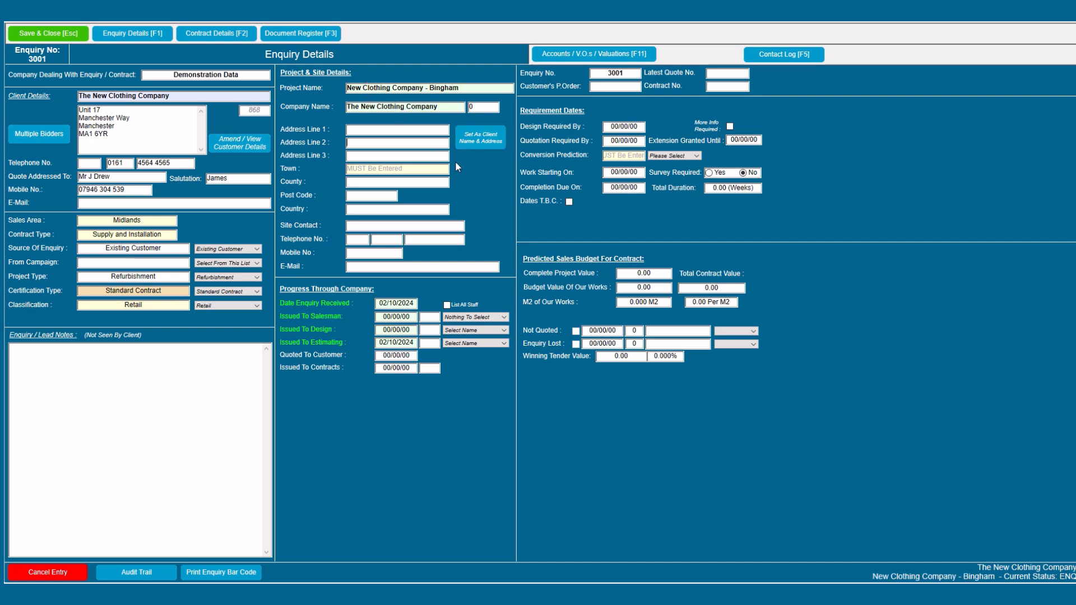
pyautogui.write('Bing')
pyautogui.write('ham')
pyautogui.write('Not')
pyautogui.write('tinghamsh')
pyautogui.write('ire')
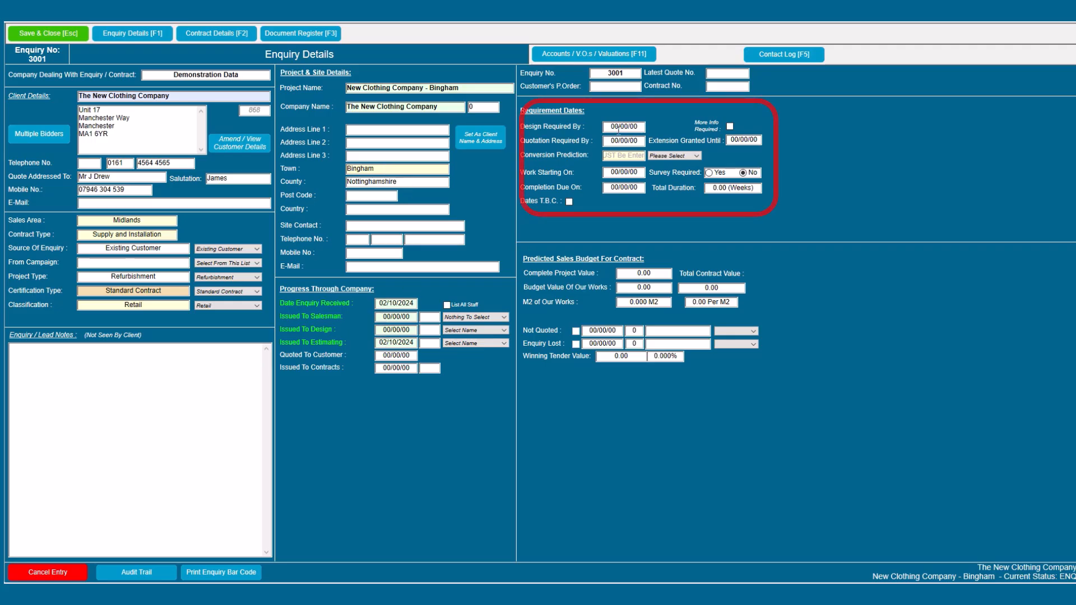
# Step: Set conversion to Very Likely, quotation due 05/10/2024, and work dates 01/11/2024–15/11/2024
pyautogui.click(662, 156)
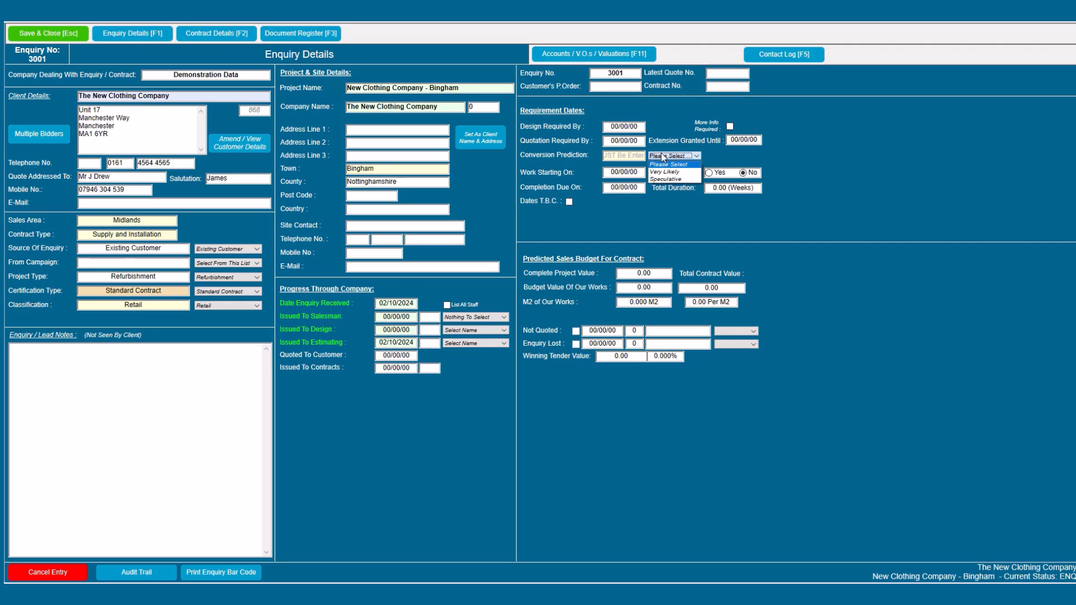
pyautogui.click(668, 170)
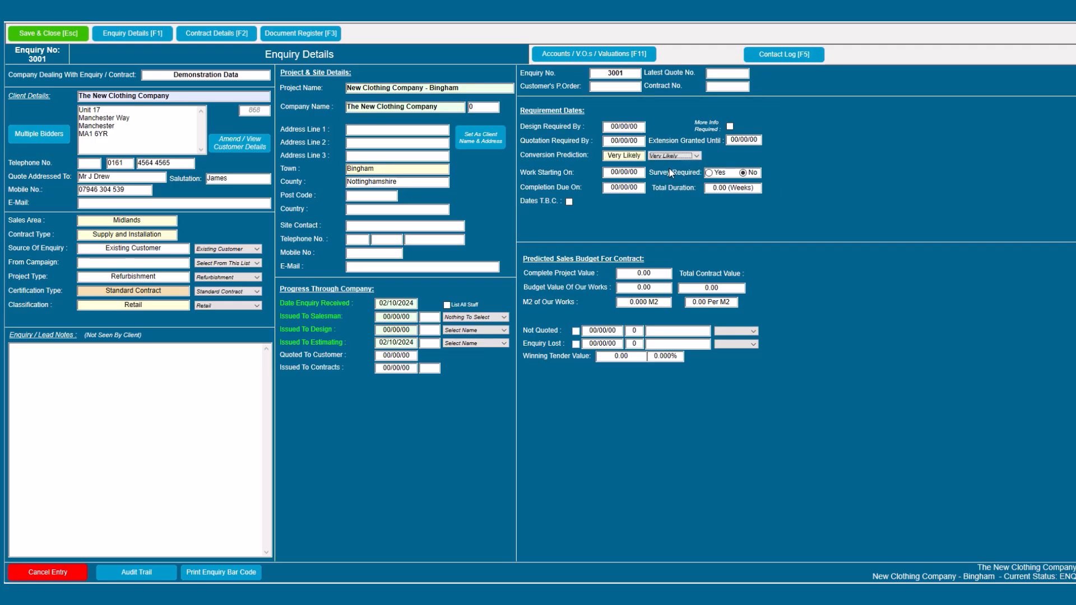
pyautogui.click(611, 142)
pyautogui.write('05/10/2024')
pyautogui.press('Tab')
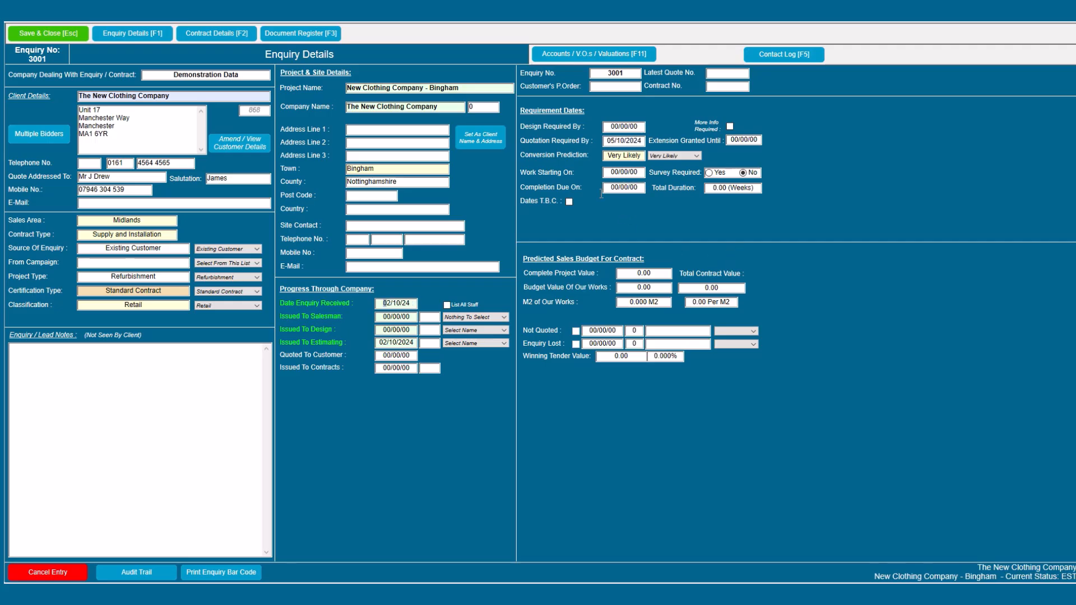
pyautogui.click(569, 203)
pyautogui.click(604, 175)
pyautogui.write('01112024')
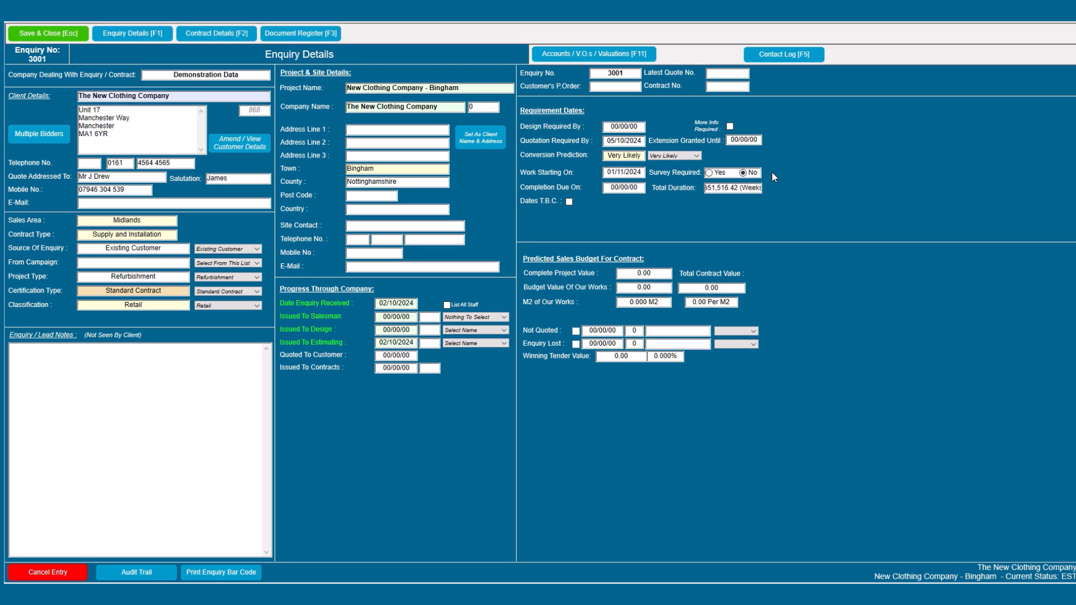
pyautogui.write('15112024')
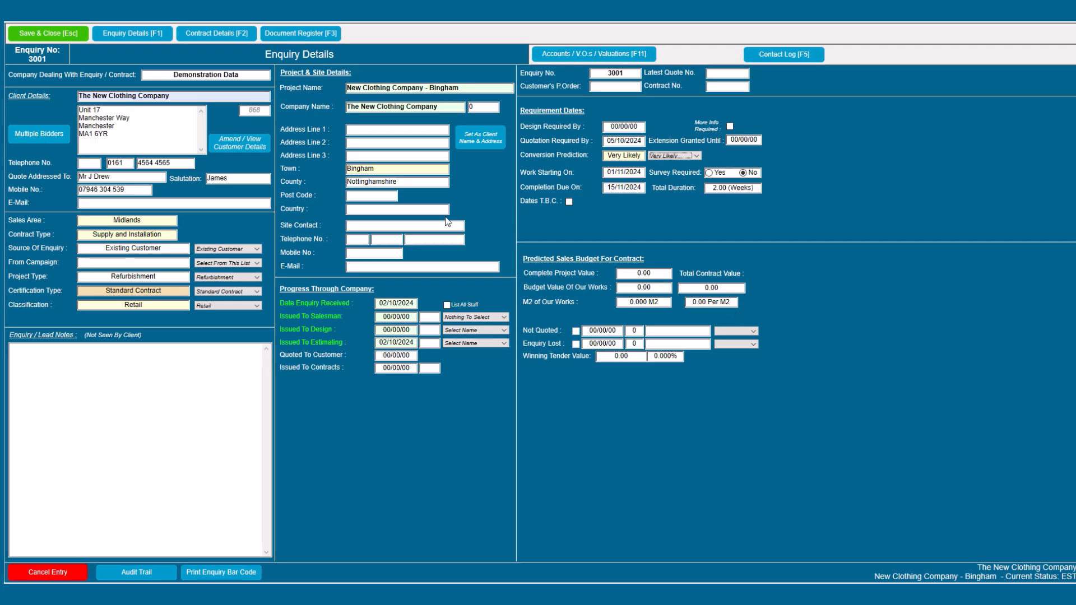
# Step: Save the enquiry as a quotation with costs updated, and paste in the site and quotation notes
pyautogui.click(45, 35)
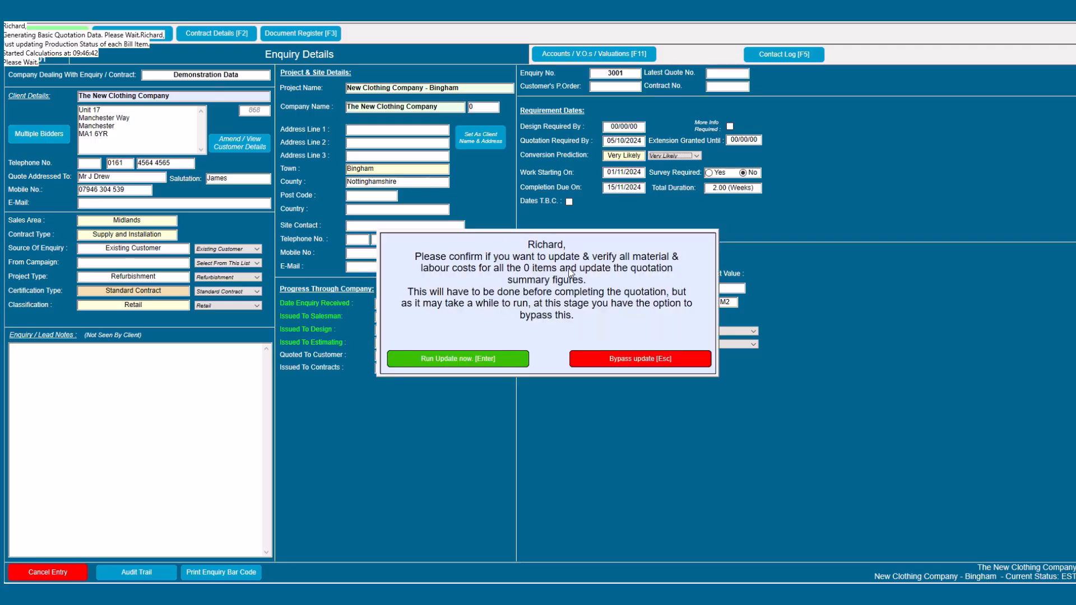
pyautogui.click(505, 360)
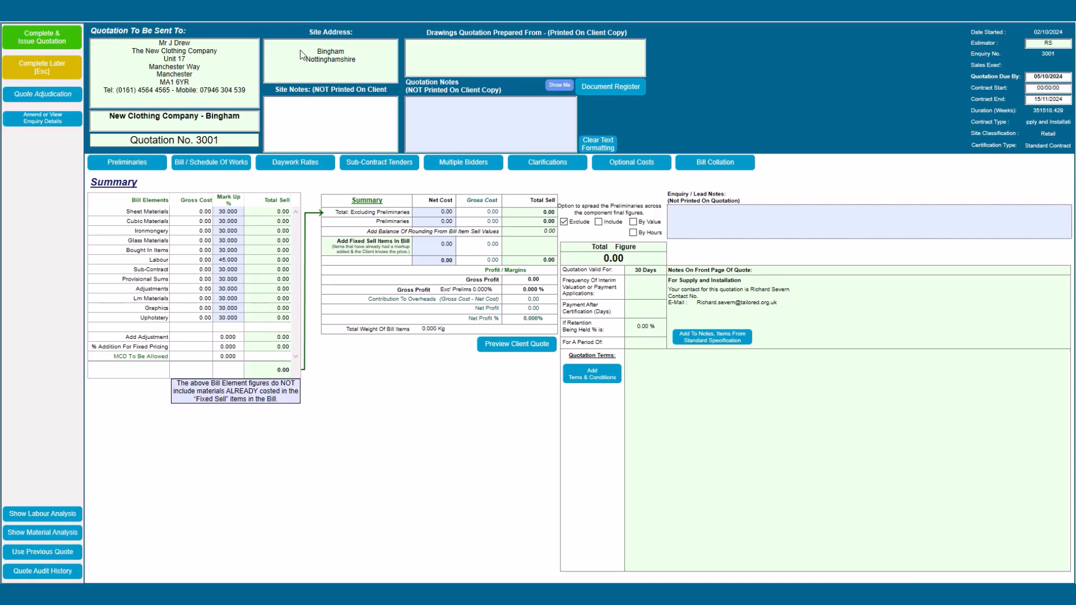
pyautogui.click(313, 111)
pyautogui.write('Restricted Parking Room for skip on car park Good access via Goods lift')
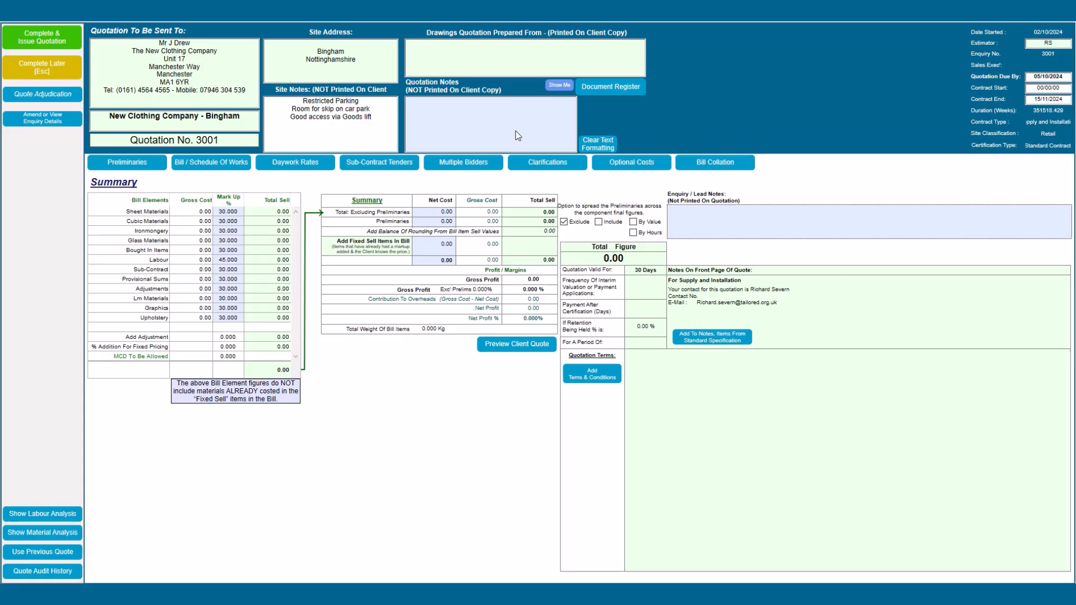
pyautogui.write("No time for site visit (Used photo's supplied by John to assess rip-out")
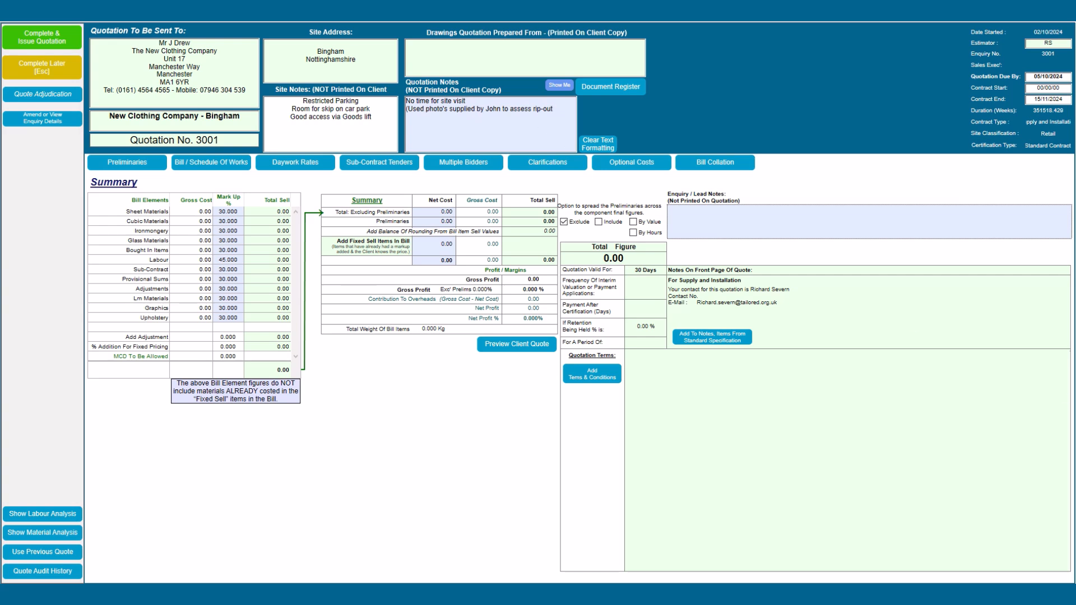
# Step: Paste the drawing references DRW-001/DRW-002 and remove the blank line above them
pyautogui.click(482, 57)
pyautogui.write("DRW-001-Rev'A - DRW-002- Rev' C - Schedule Of Works Pages 1 -30 dated 15.09.24")
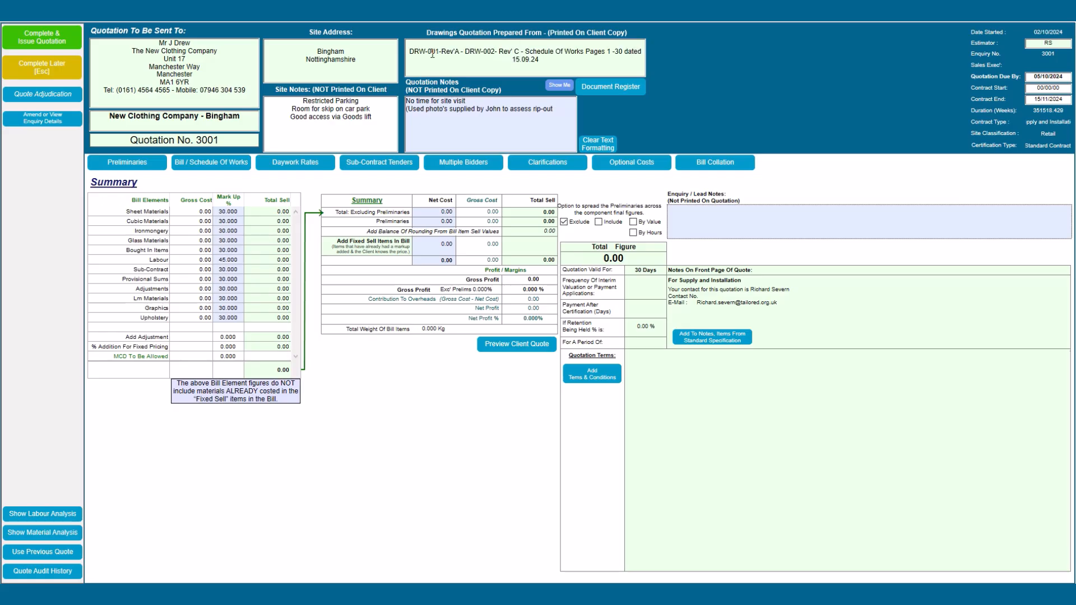
pyautogui.click(410, 49)
pyautogui.press('BackSpace')
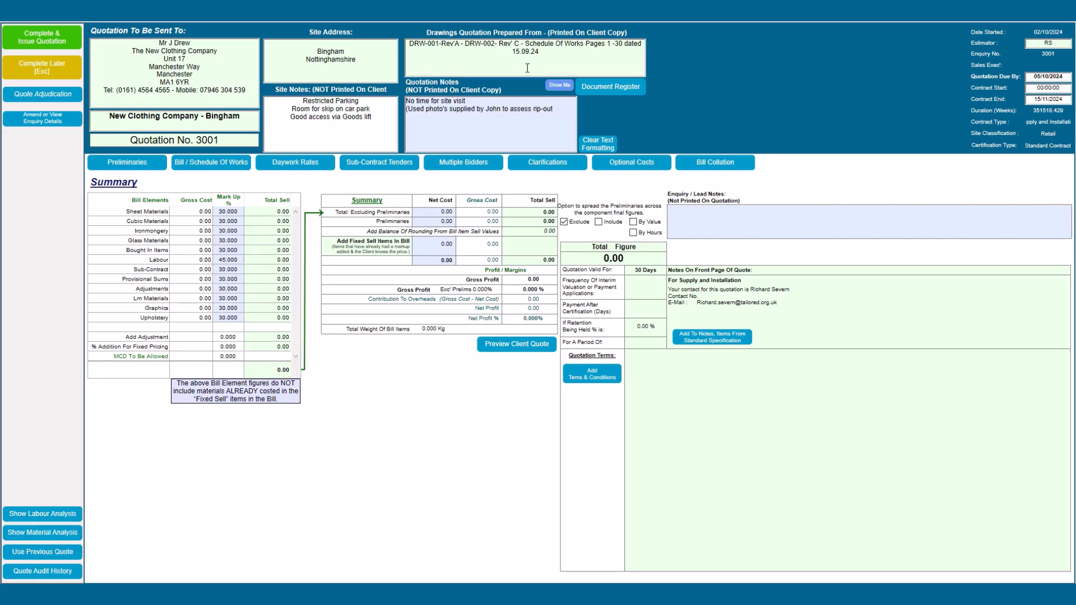
# Step: Upload the Retail Visual 03 image to the document register under Estimating
pyautogui.click(605, 88)
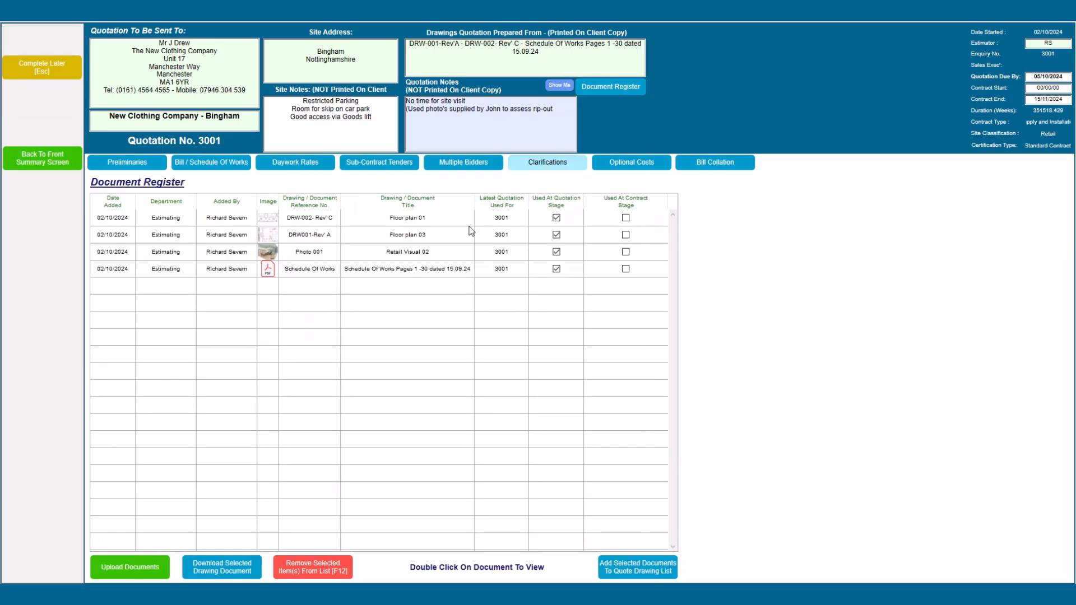
pyautogui.click(142, 566)
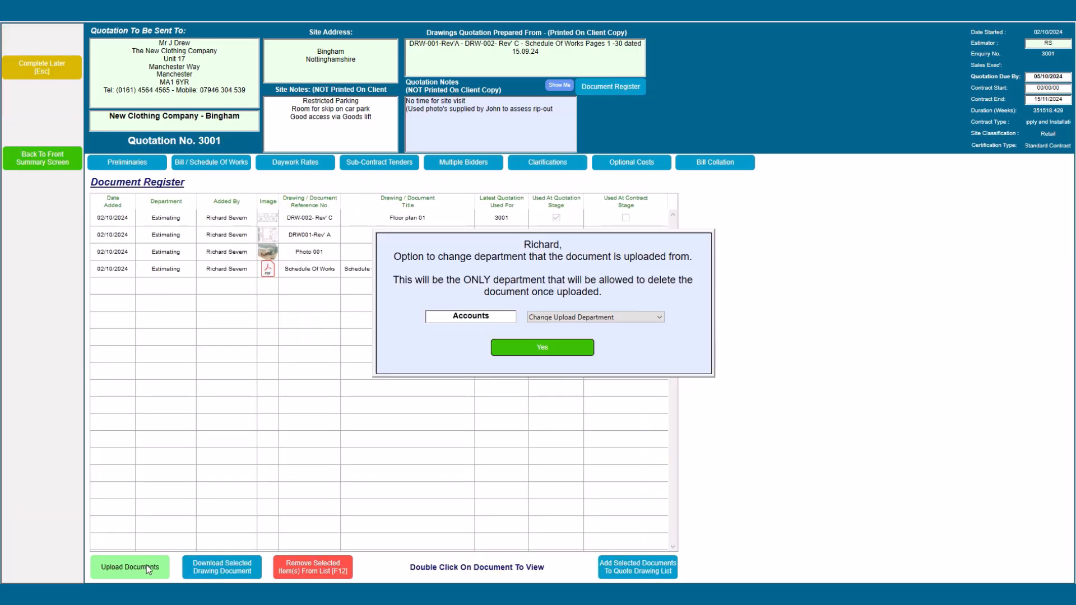
pyautogui.click(542, 318)
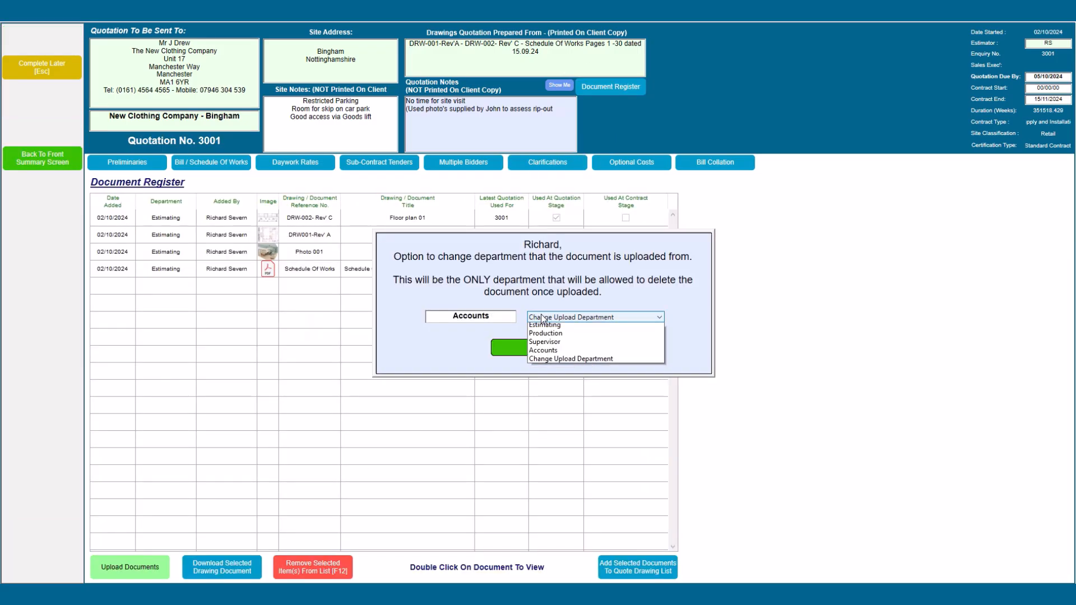
pyautogui.click(539, 327)
pyautogui.click(529, 352)
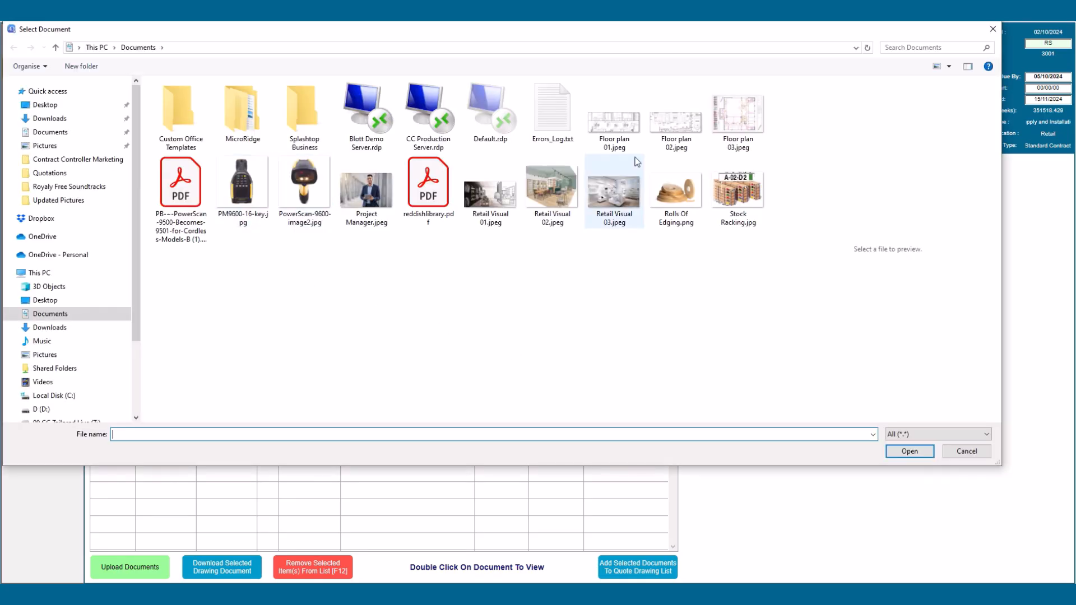
pyautogui.click(635, 198)
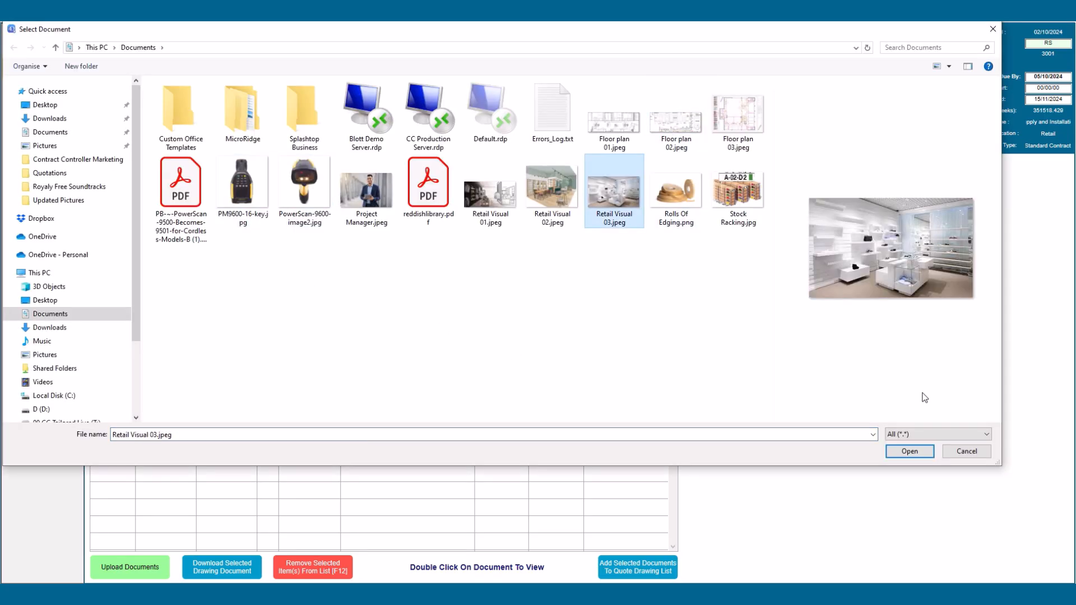
pyautogui.click(908, 451)
# Step: Give the Retail Visual 03 document the reference number Photo 002
pyautogui.click(306, 219)
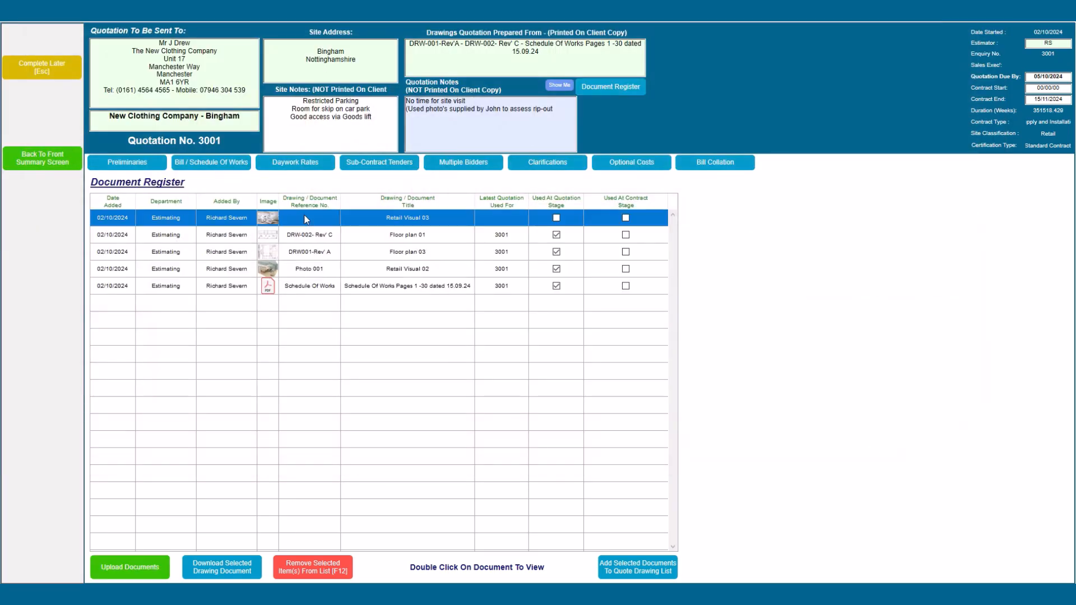
pyautogui.click(305, 217)
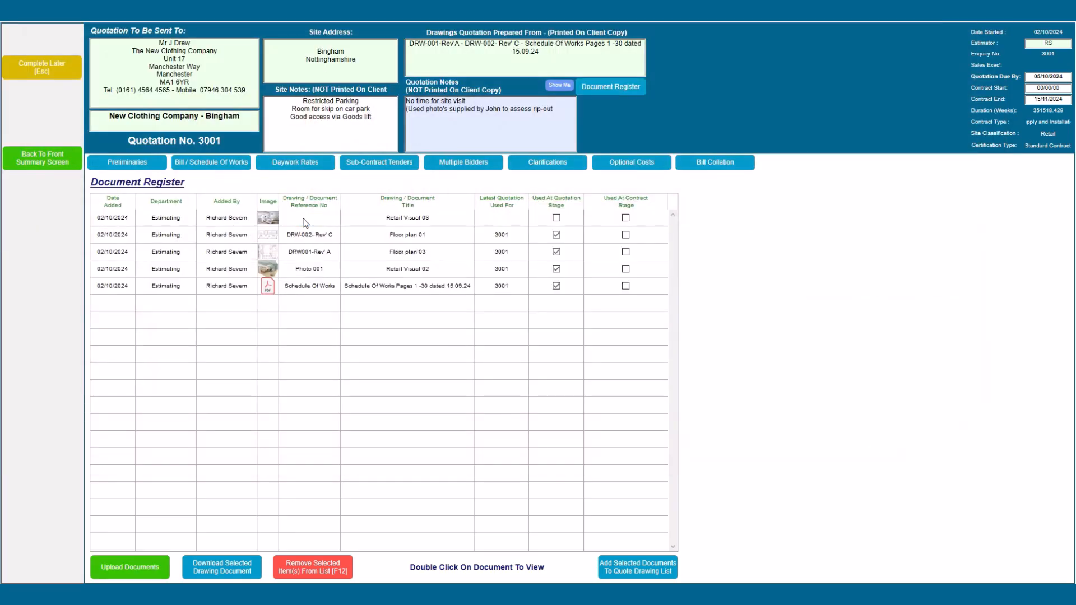
pyautogui.click(305, 218)
pyautogui.click(306, 221)
pyautogui.write('Photo 002')
pyautogui.press('Return')
# Step: Add all five register documents to the quotation drawings list and return to the summary
pyautogui.click(334, 215)
pyautogui.keyDown('shift'); pyautogui.click(313, 282); pyautogui.keyUp('shift')
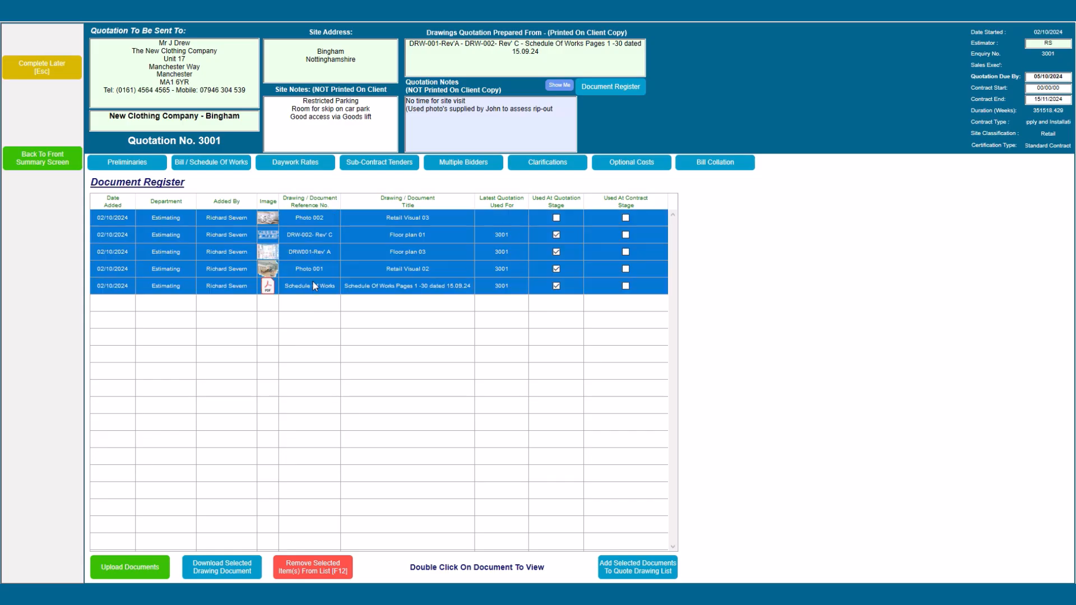
pyautogui.click(639, 567)
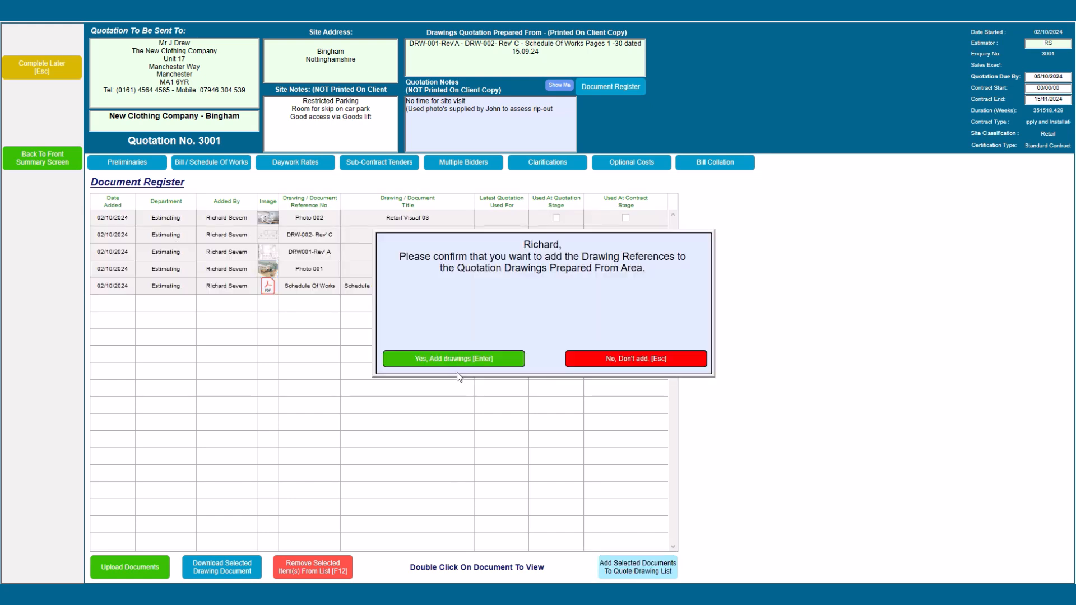
pyautogui.click(455, 360)
pyautogui.click(455, 359)
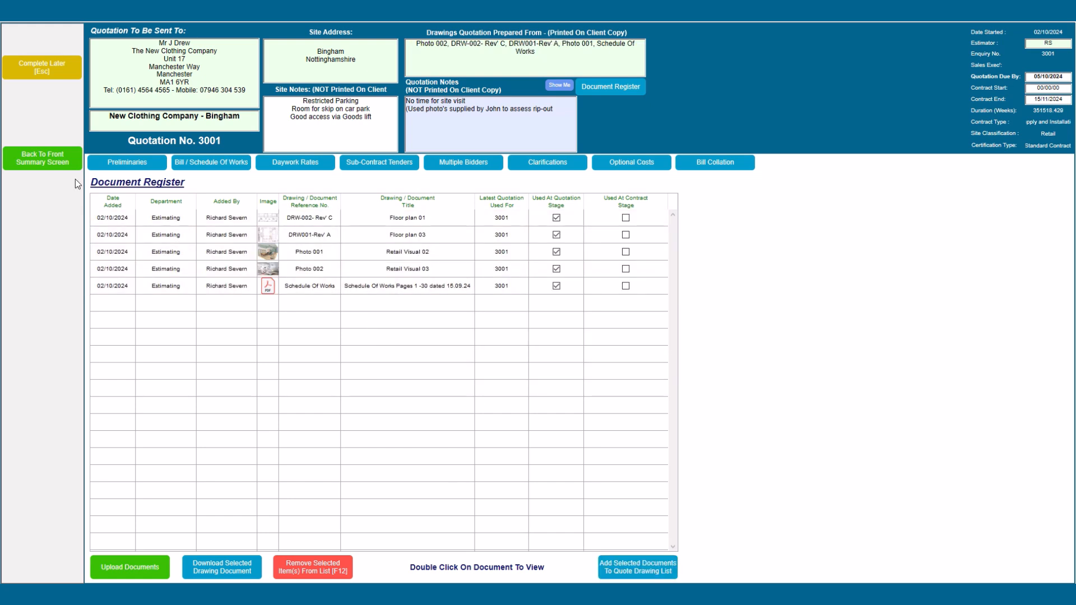
pyautogui.click(63, 164)
pyautogui.click(404, 361)
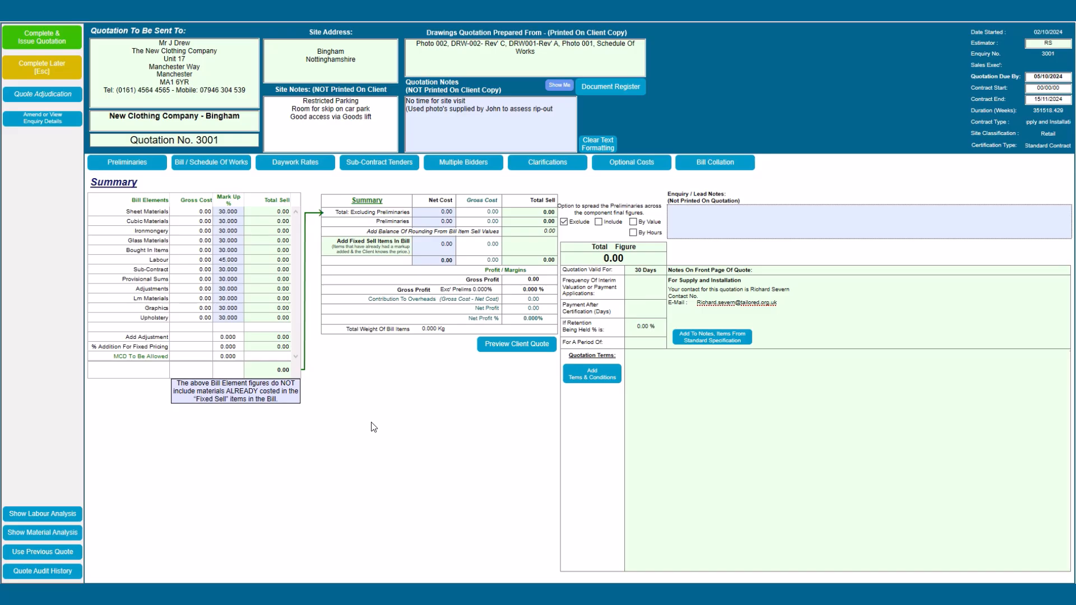
# Step: Add reception desk bill item 3001-13, unit Each, quantity 1, marked not complete
pyautogui.click(222, 164)
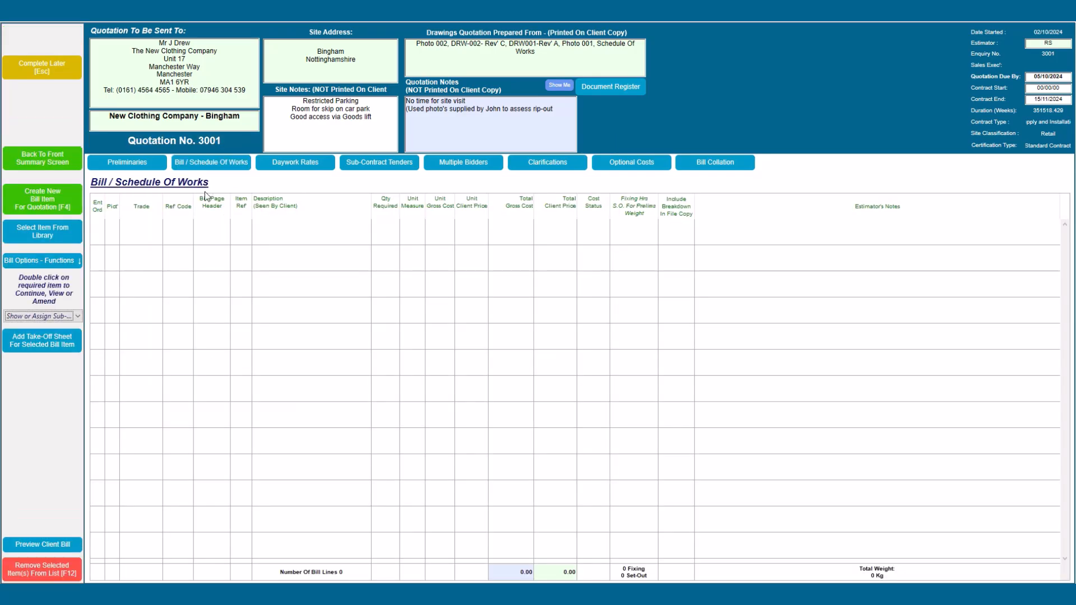
pyautogui.click(49, 204)
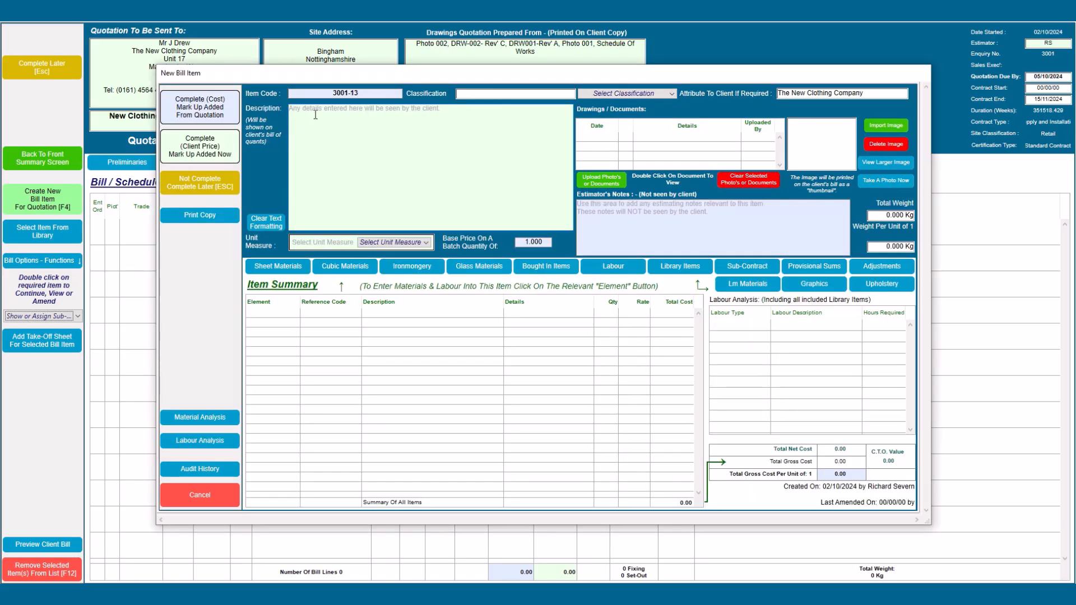
pyautogui.write('Supply and install Reception desk: Constructed from 18mm MDF with laminate finish to external faces. Front panel to have applied upholstered panel in Dedar Velvet Sunday Ref 0008 Spray finish to all internal surfaces. Allowance being made for 1 no 3 drawer pedestal unit with lockable top drawer.')
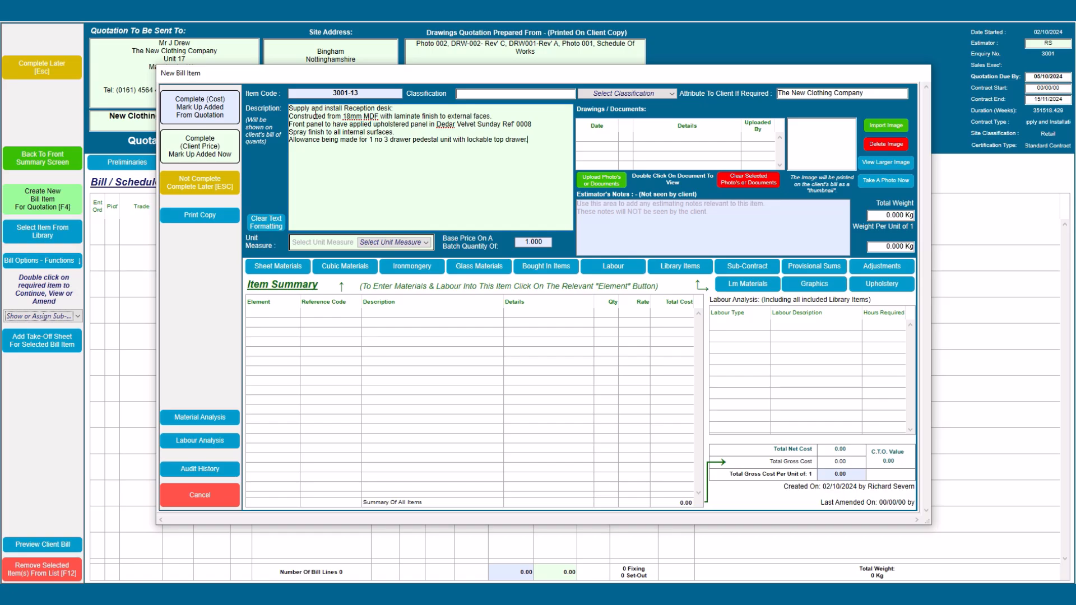
pyautogui.click(373, 242)
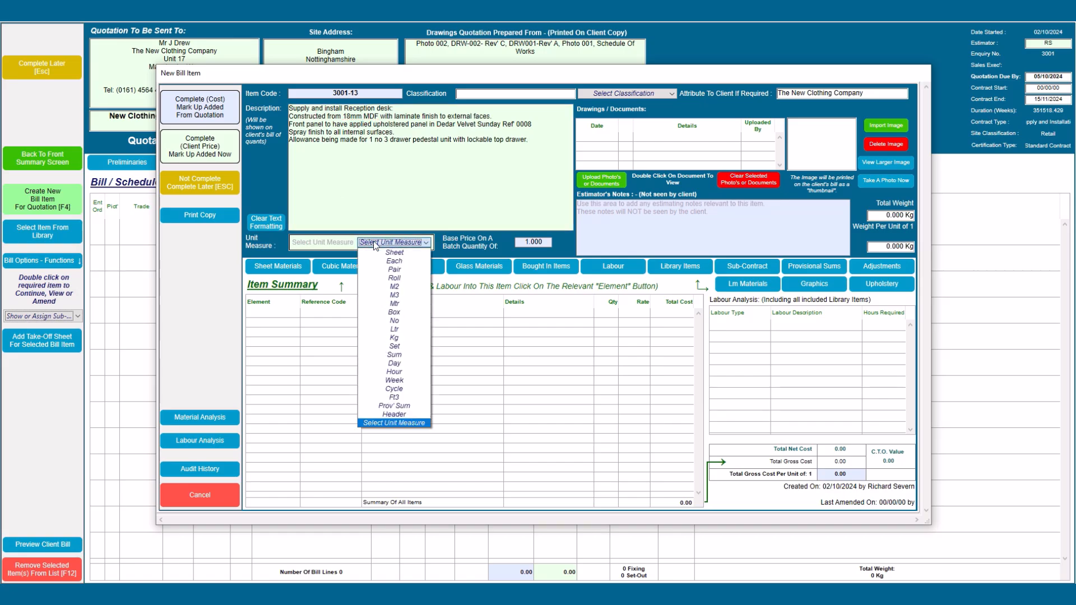
pyautogui.click(387, 261)
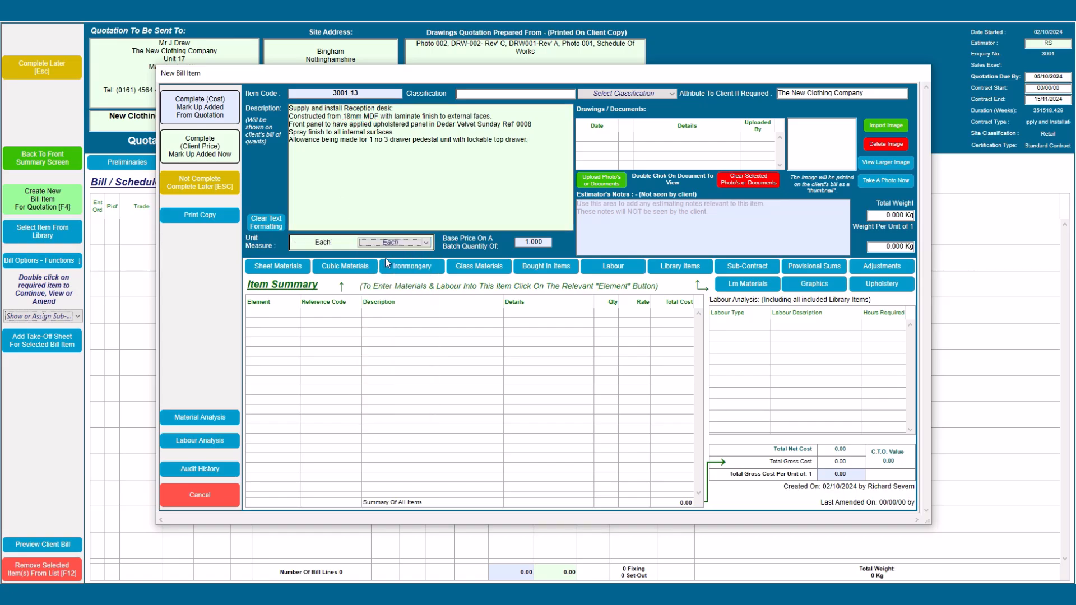
pyautogui.click(209, 188)
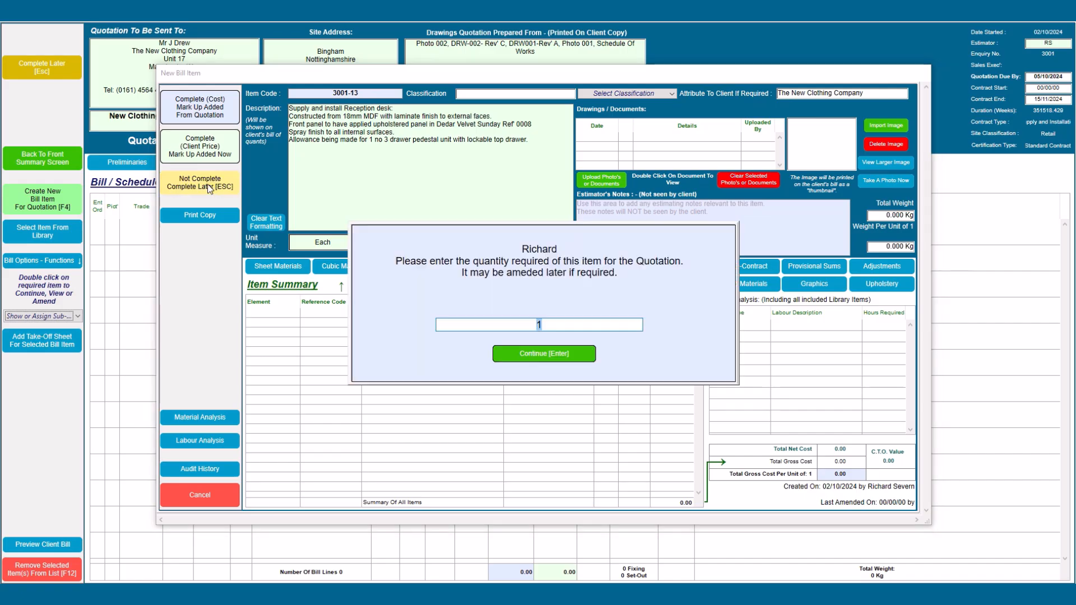
pyautogui.click(518, 355)
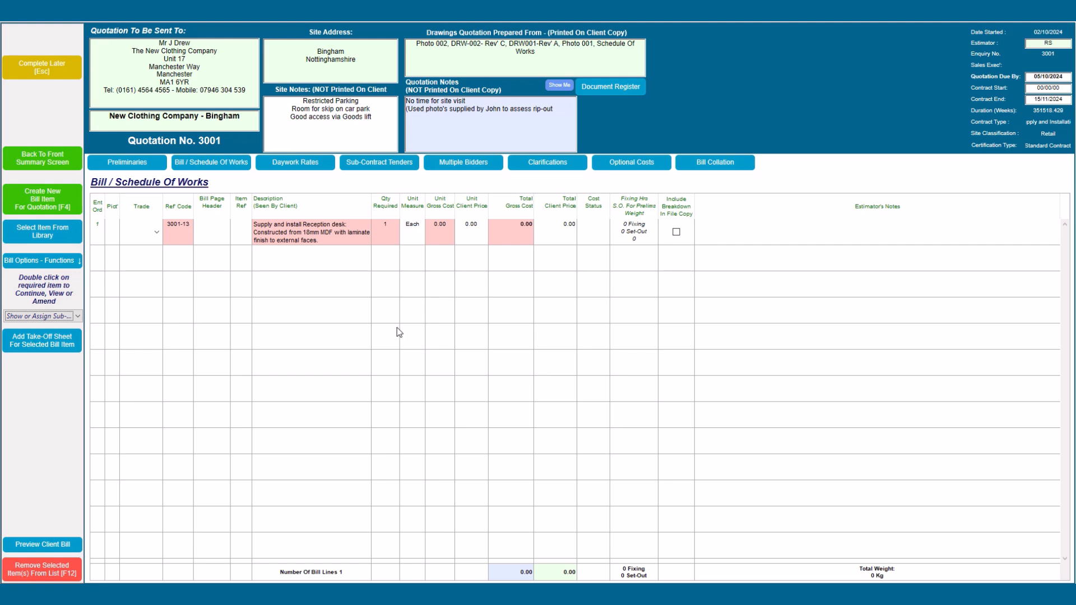
# Step: Remove the reception desk item, leaving the bill empty
pyautogui.click(314, 236)
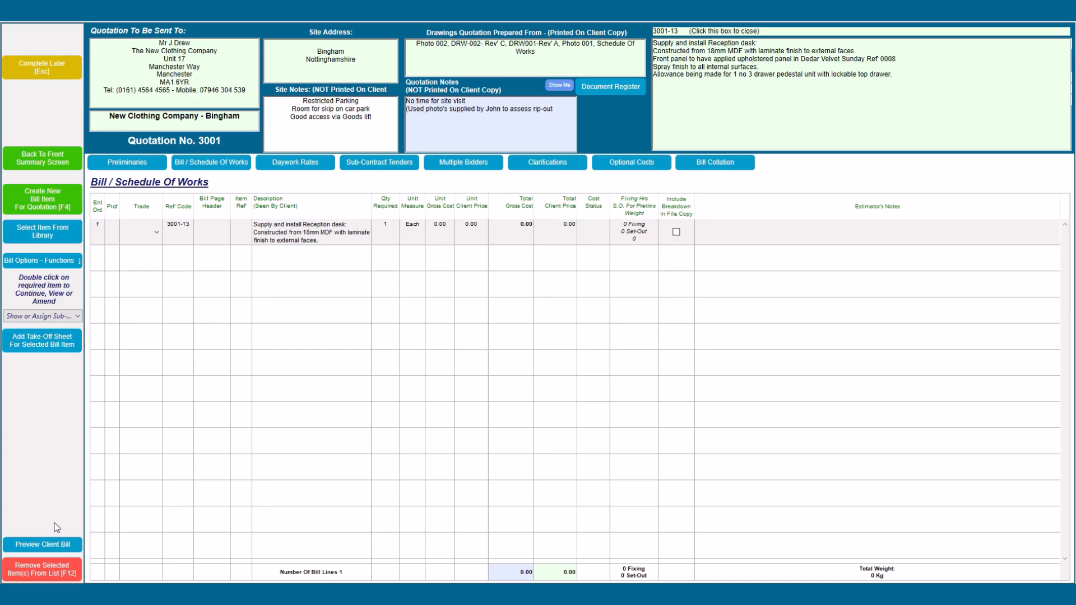
pyautogui.click(42, 580)
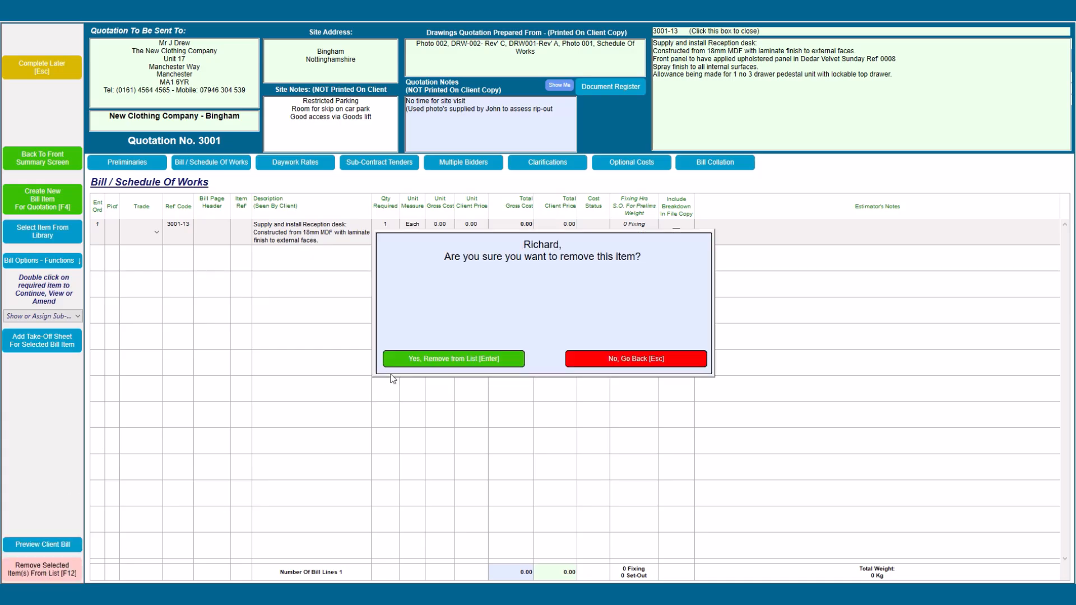
pyautogui.click(408, 359)
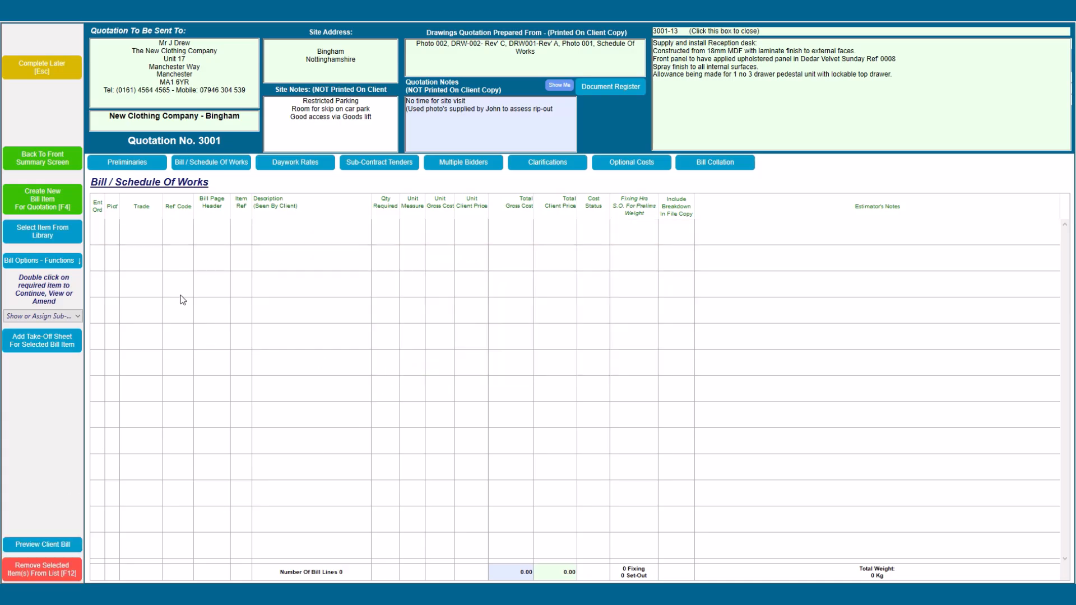
pyautogui.click(56, 265)
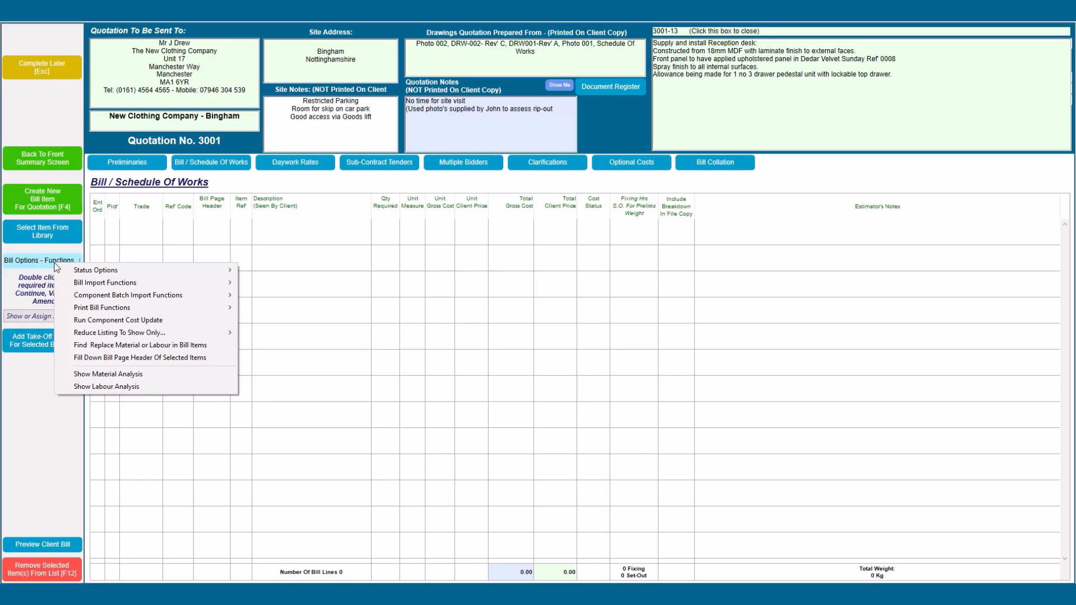
# Step: Import Example_Quote_Import_Basic.txt into the bill, clearing existing preliminaries first
pyautogui.moveTo(168, 282)
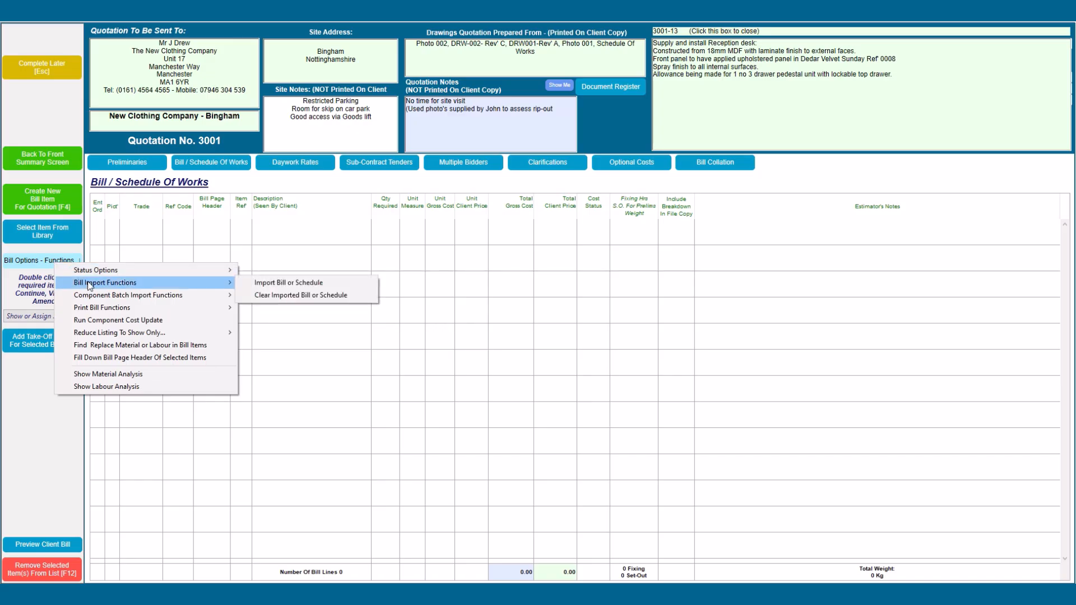
pyautogui.click(268, 283)
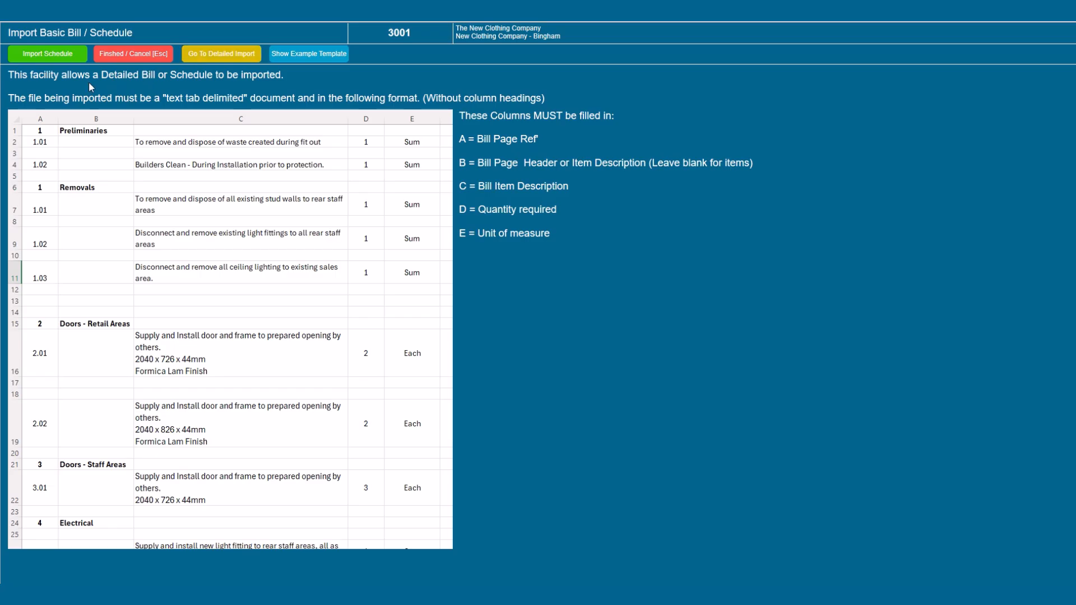
pyautogui.click(48, 54)
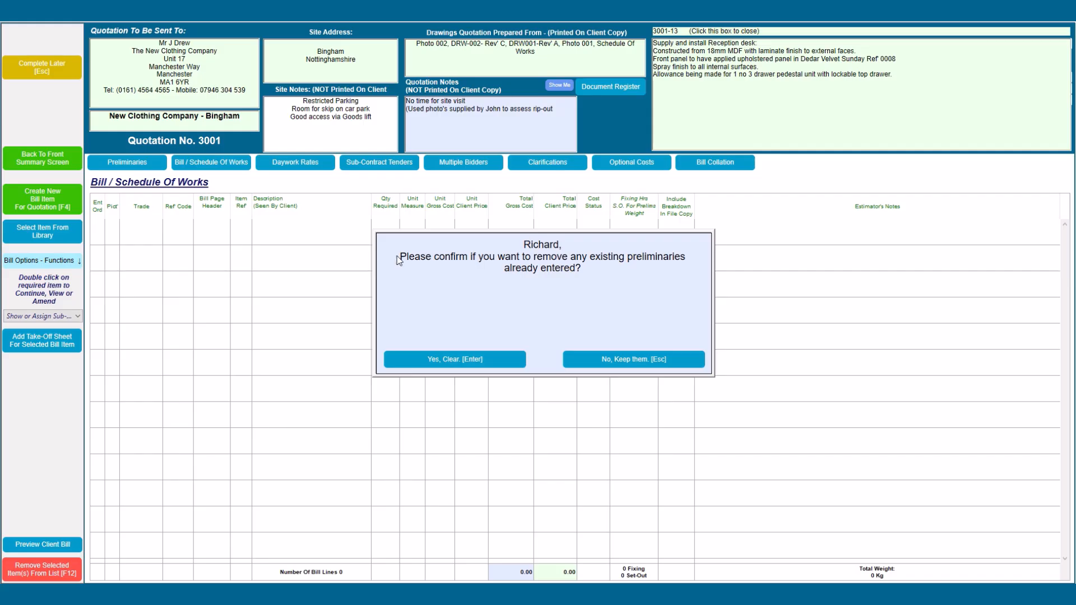
pyautogui.click(450, 357)
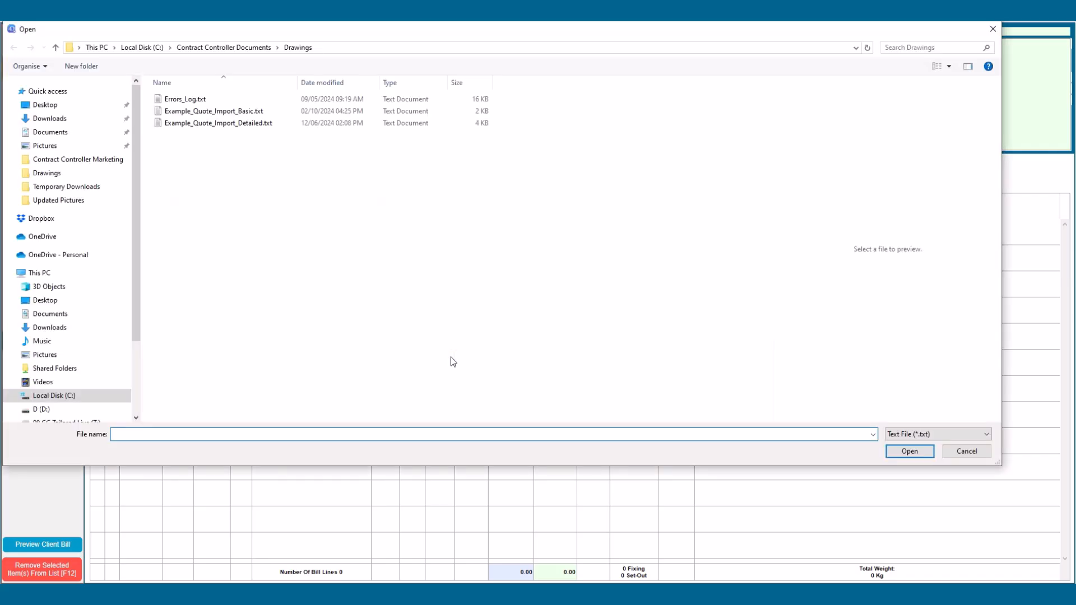
pyautogui.click(216, 112)
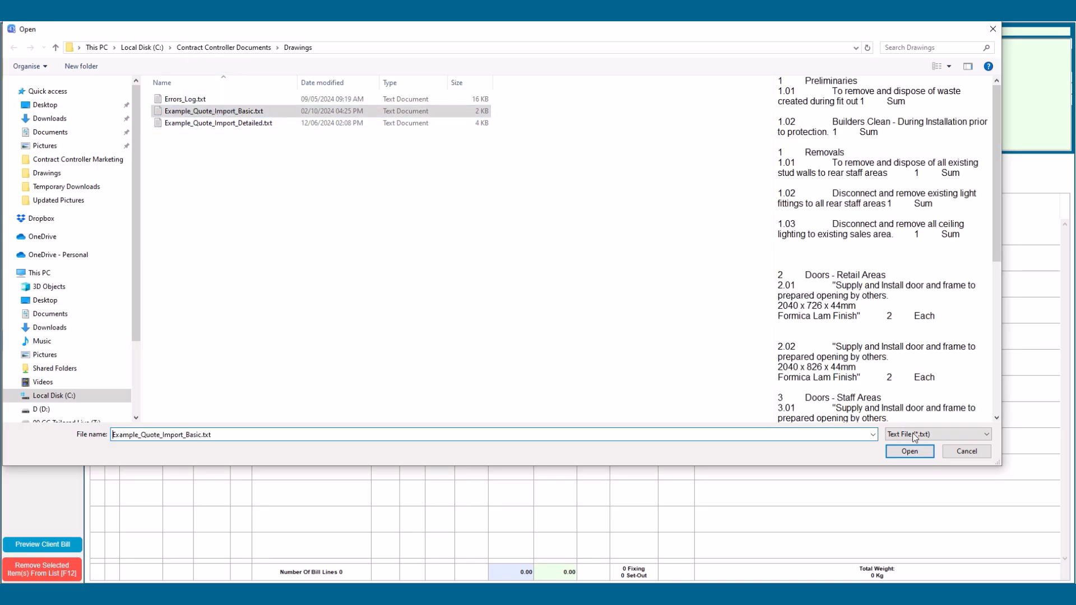
pyautogui.click(909, 452)
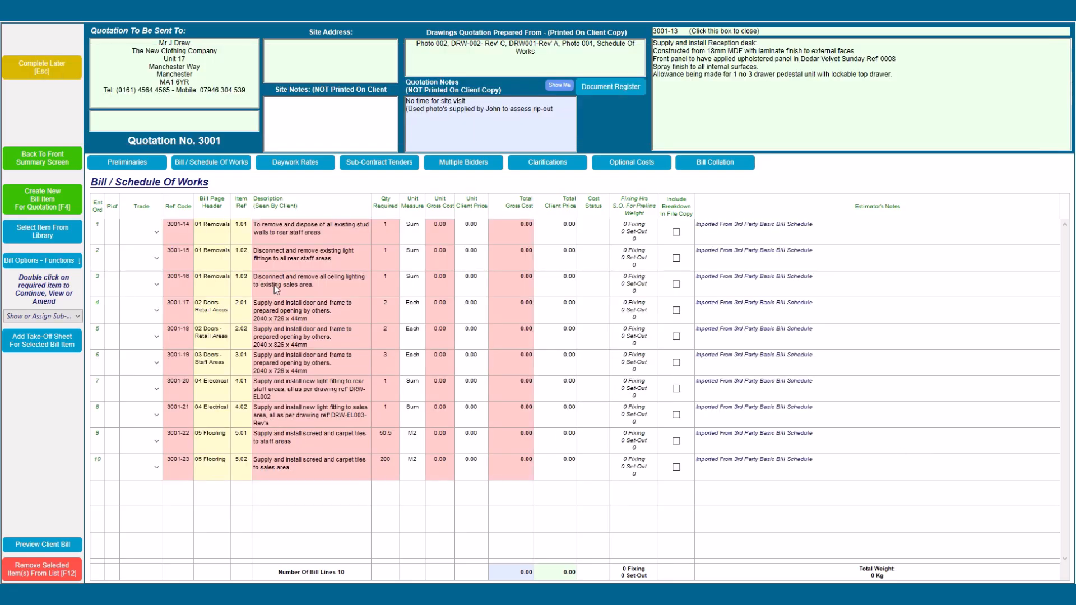
# Step: Assign the Electrical sub-trade to the light fitting removal, ceiling lighting and new fitting items
pyautogui.click(274, 257)
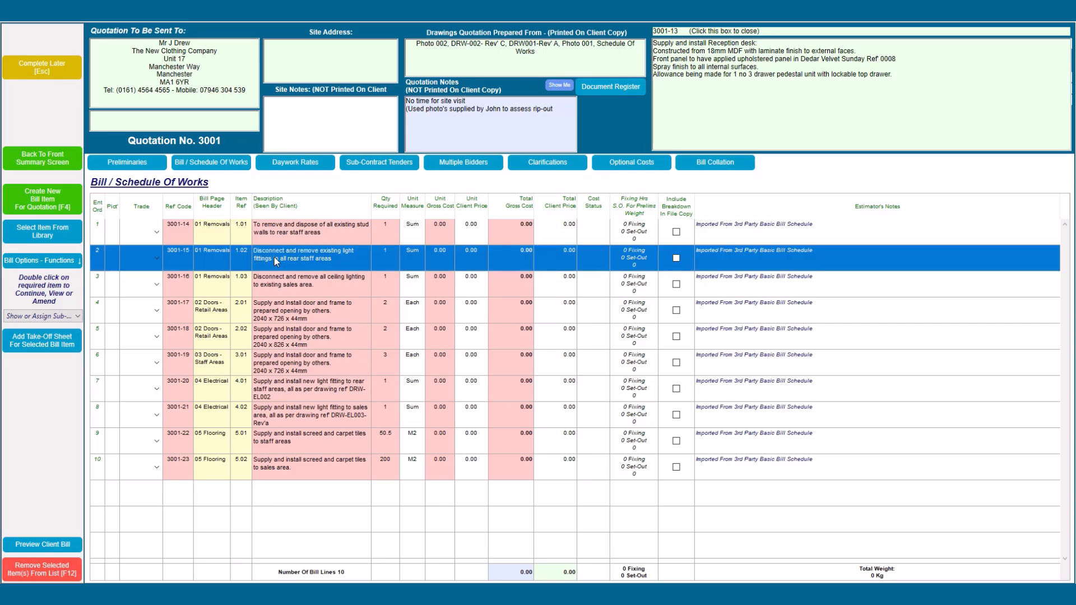
pyautogui.keyDown('shift'); pyautogui.click(283, 287); pyautogui.keyUp('shift')
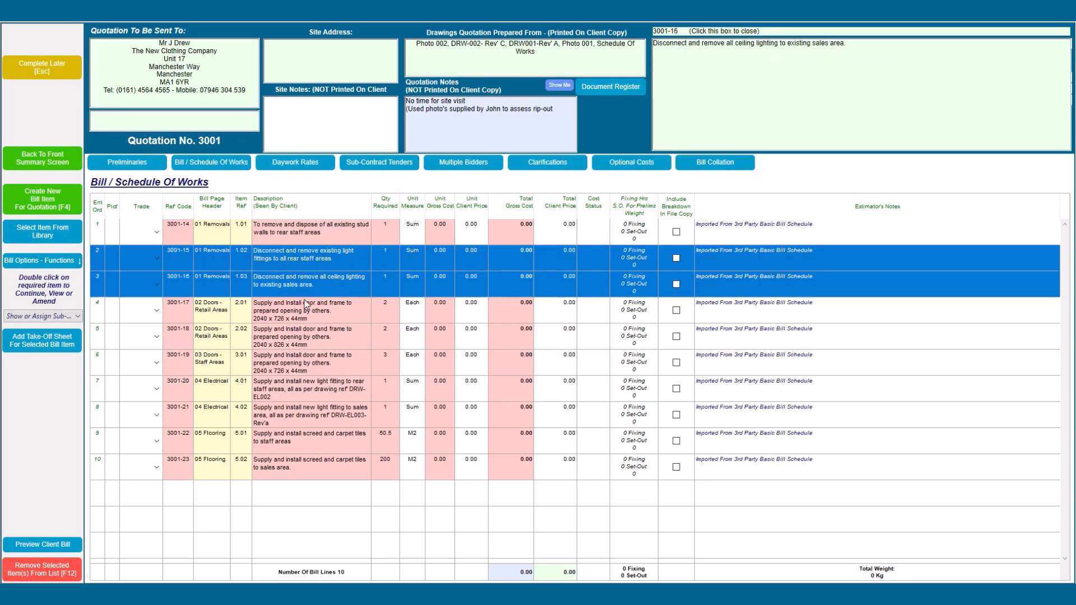
pyautogui.keyDown('ctrl'); pyautogui.click(276, 393); pyautogui.keyUp('ctrl')
pyautogui.keyDown('ctrl'); pyautogui.click(271, 414); pyautogui.keyUp('ctrl')
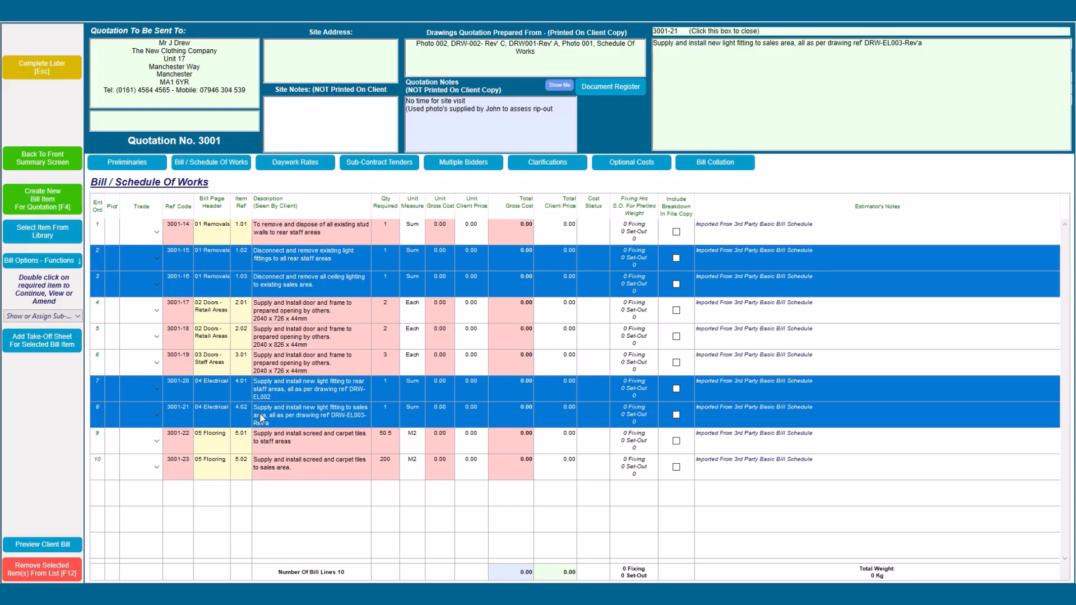
pyautogui.click(45, 317)
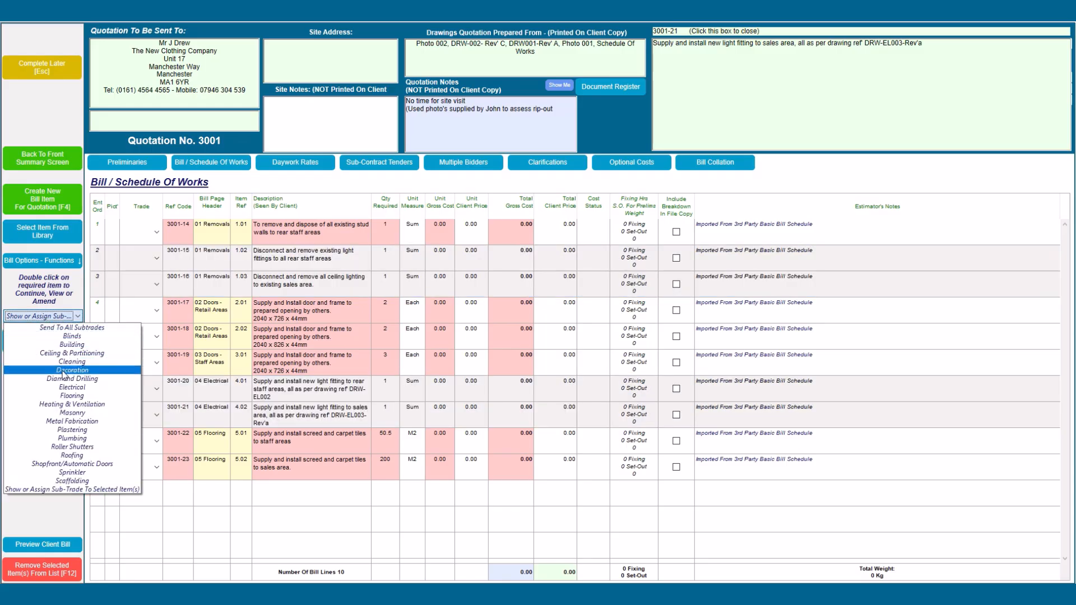
pyautogui.click(72, 388)
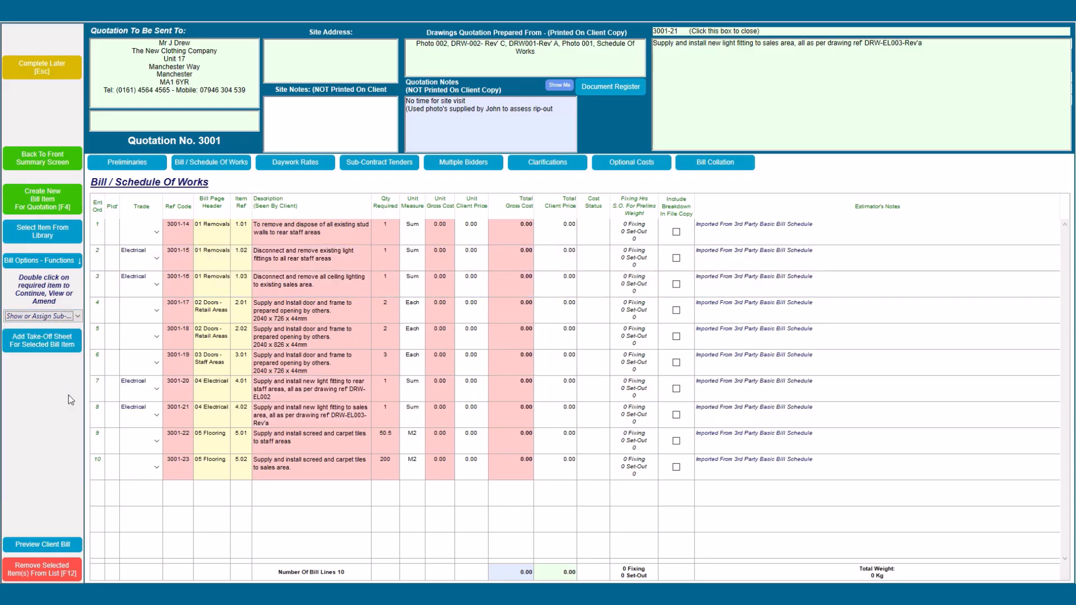
# Step: Assign Flooring to the staff-area and sales-area screed items, then view sub-contract tenders
pyautogui.click(269, 437)
pyautogui.keyDown('shift'); pyautogui.click(281, 462); pyautogui.keyUp('shift')
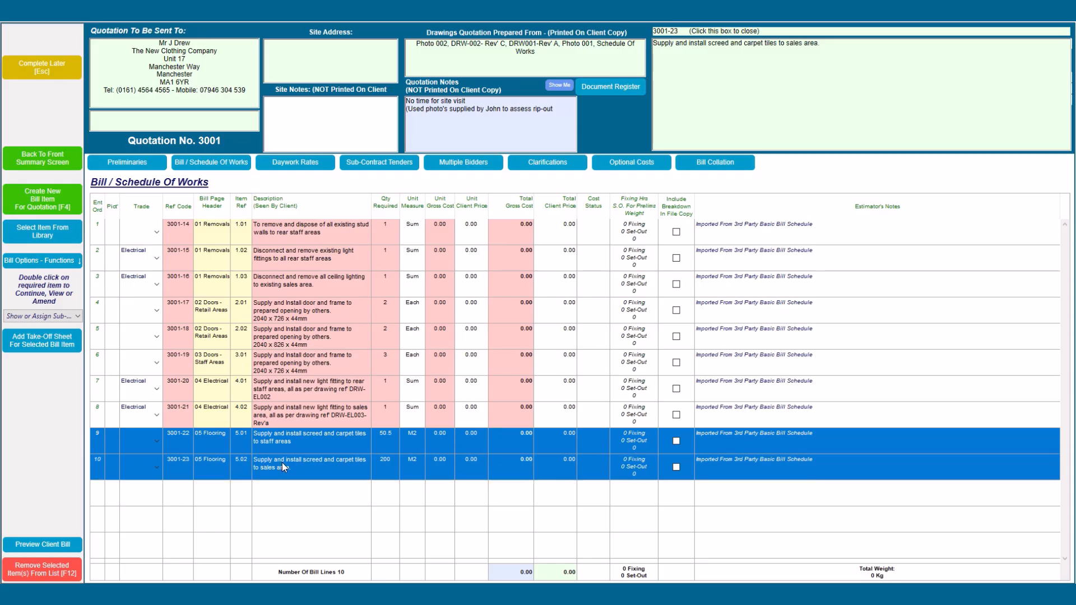
pyautogui.click(68, 317)
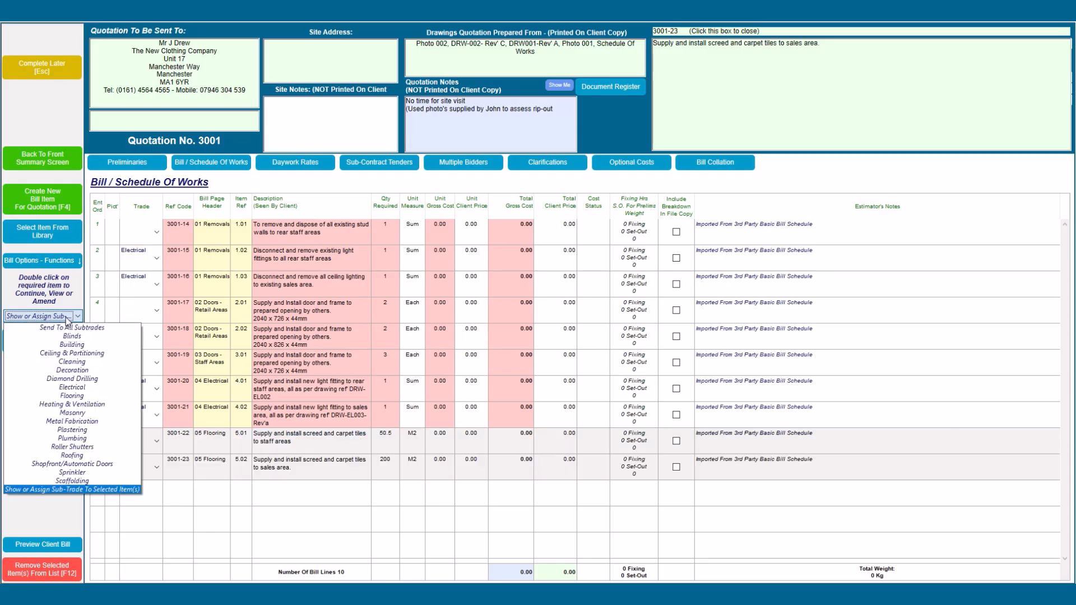
pyautogui.click(82, 396)
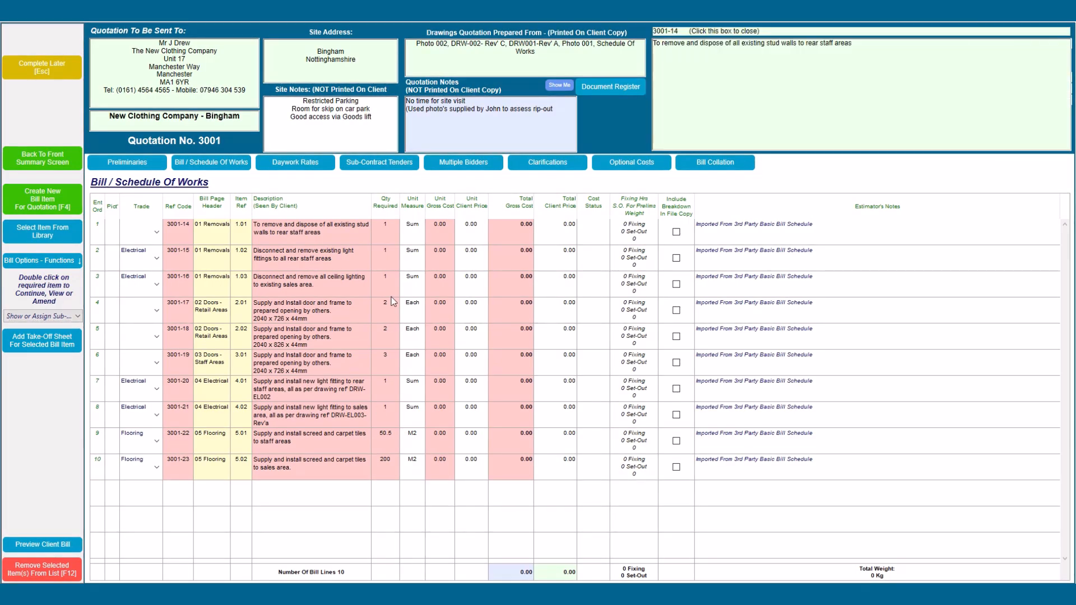
pyautogui.click(374, 164)
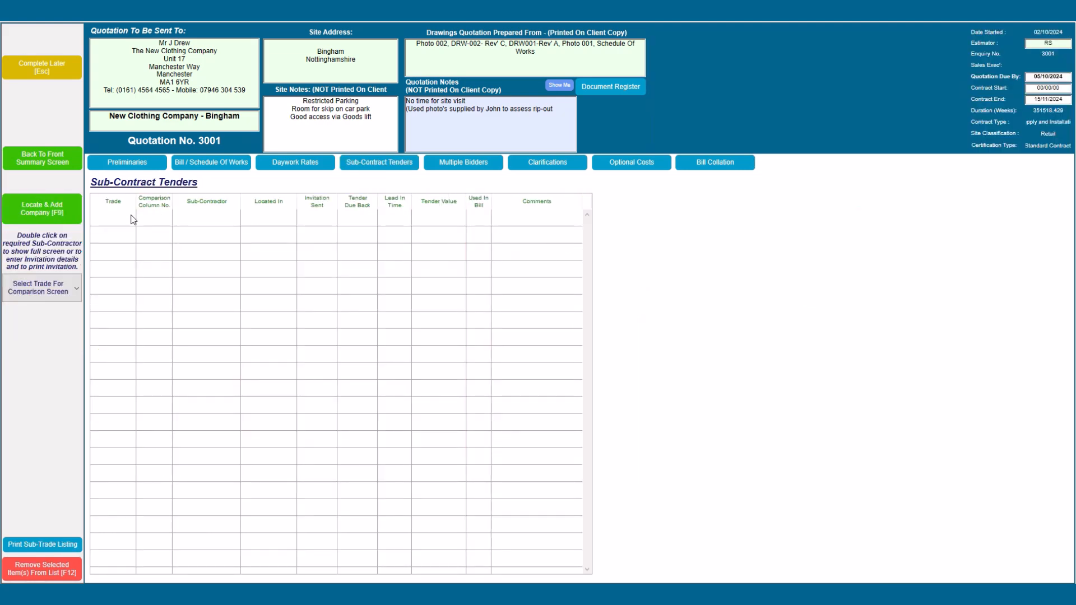
# Step: Add GF Electrical Ltd and Mark Slater Electrical Ltd as tenderers, filtering trade 'E'
pyautogui.click(55, 216)
pyautogui.click(645, 138)
pyautogui.write('El')
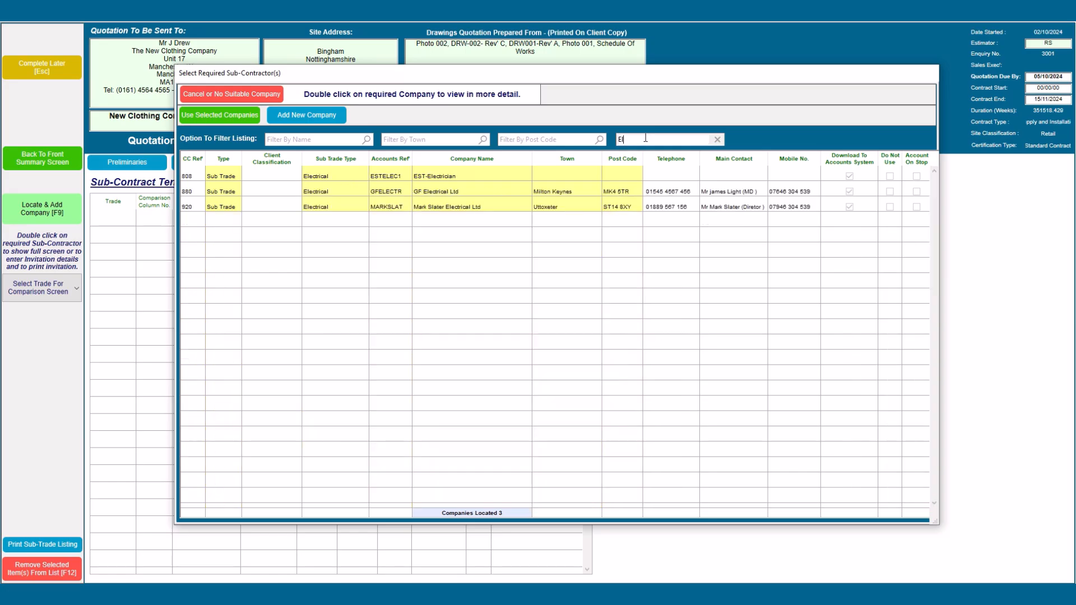
pyautogui.click(421, 196)
pyautogui.keyDown('ctrl'); pyautogui.click(420, 205); pyautogui.keyUp('ctrl')
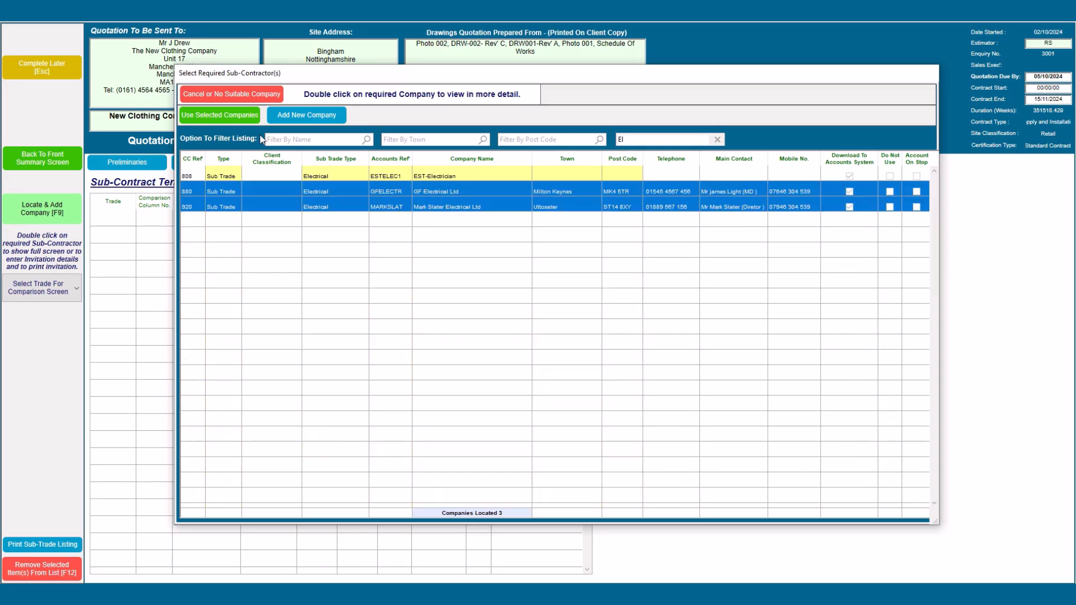
pyautogui.click(236, 116)
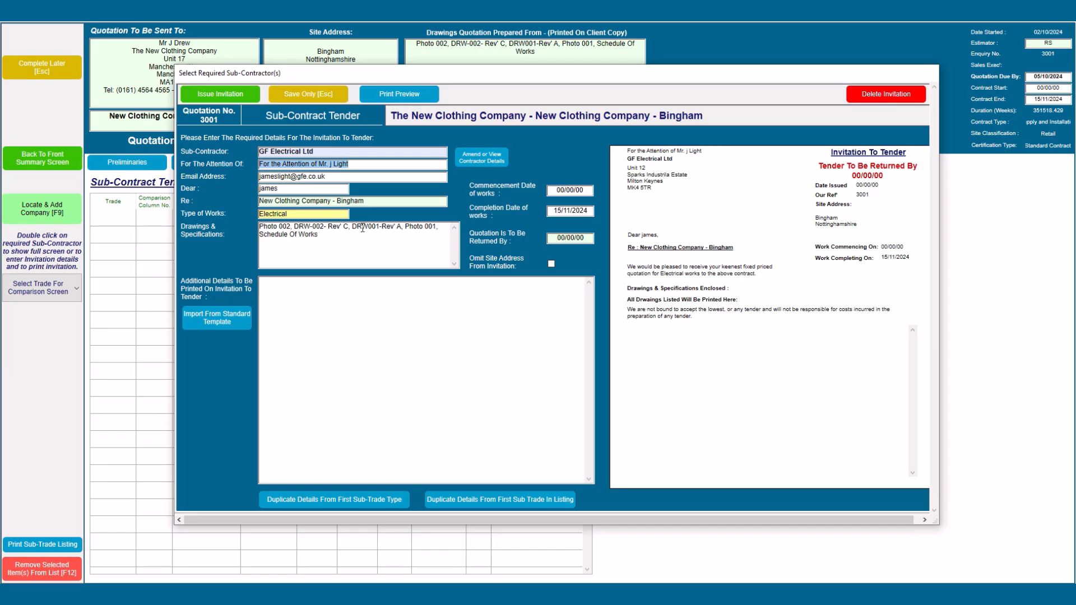
# Step: Trim the leading drawing references and set commencement and completion to Nov' 24
pyautogui.moveTo(352, 230); pyautogui.dragTo(252, 224)
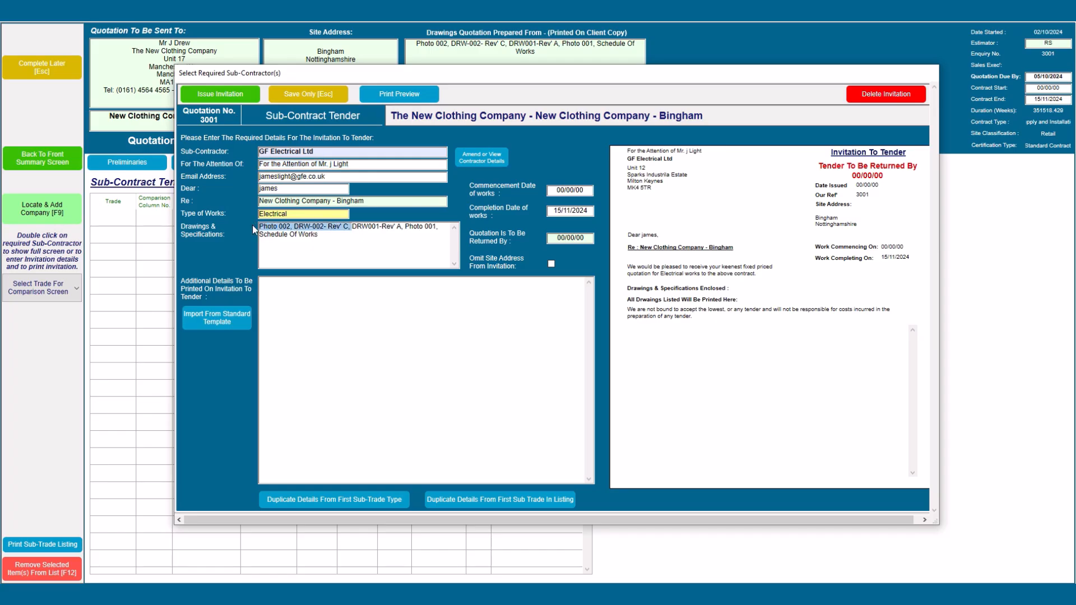
pyautogui.press('BackSpace')
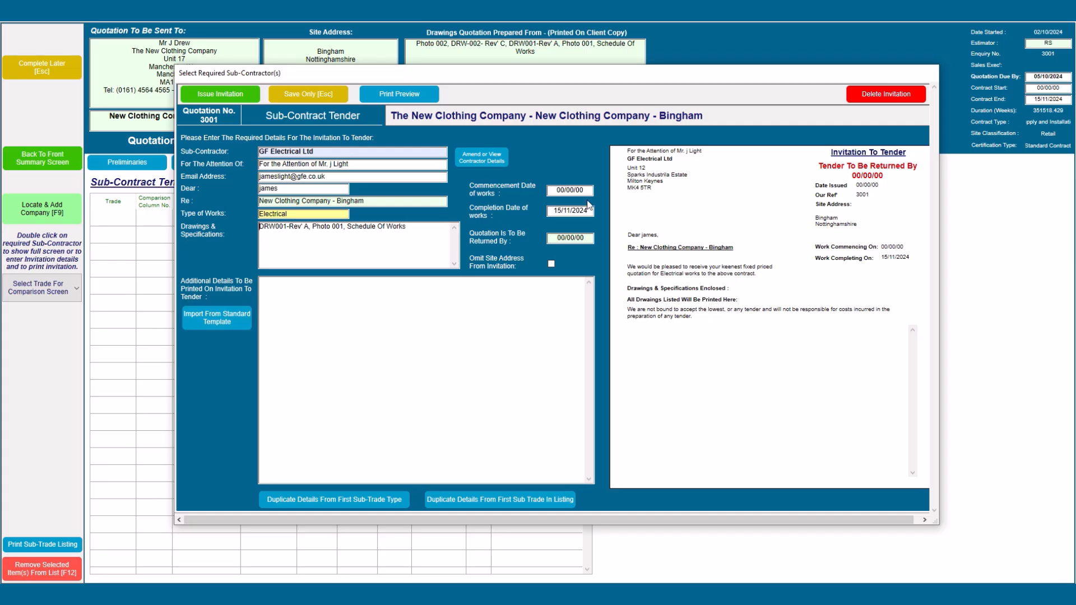
pyautogui.moveTo(554, 191); pyautogui.dragTo(587, 189)
pyautogui.write("Nov' 24")
pyautogui.press('Tab')
pyautogui.hotkey('shift', 'Tab')
pyautogui.hotkey('ctrl', 'c')
pyautogui.press('Tab')
pyautogui.hotkey('ctrl', 'v')
# Step: Set tender return date 08/10/2024, insert the standard template text, and issue the invitation
pyautogui.click(558, 240)
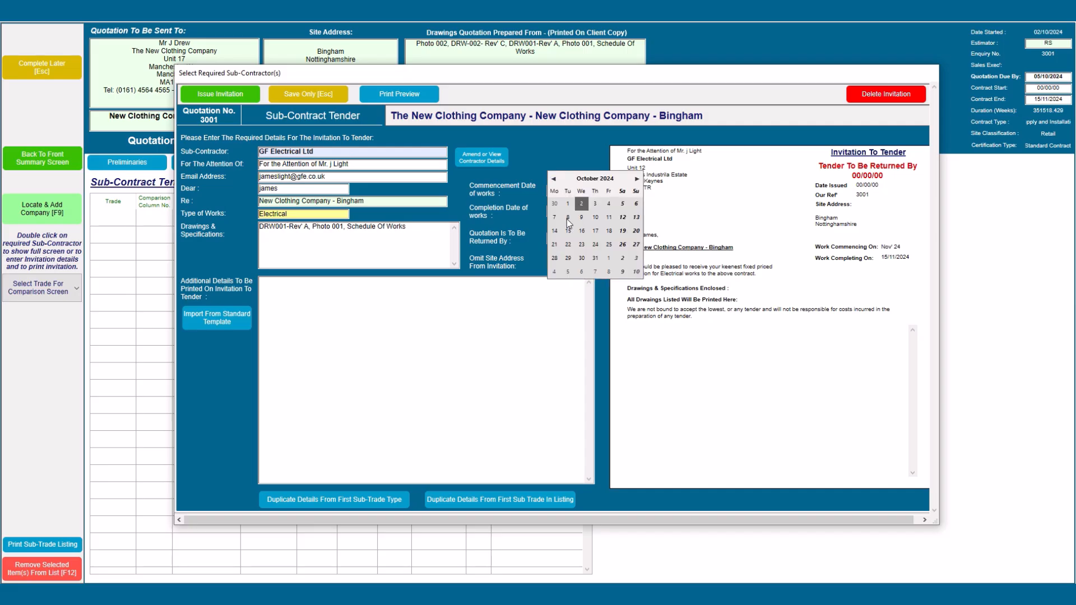
pyautogui.click(567, 220)
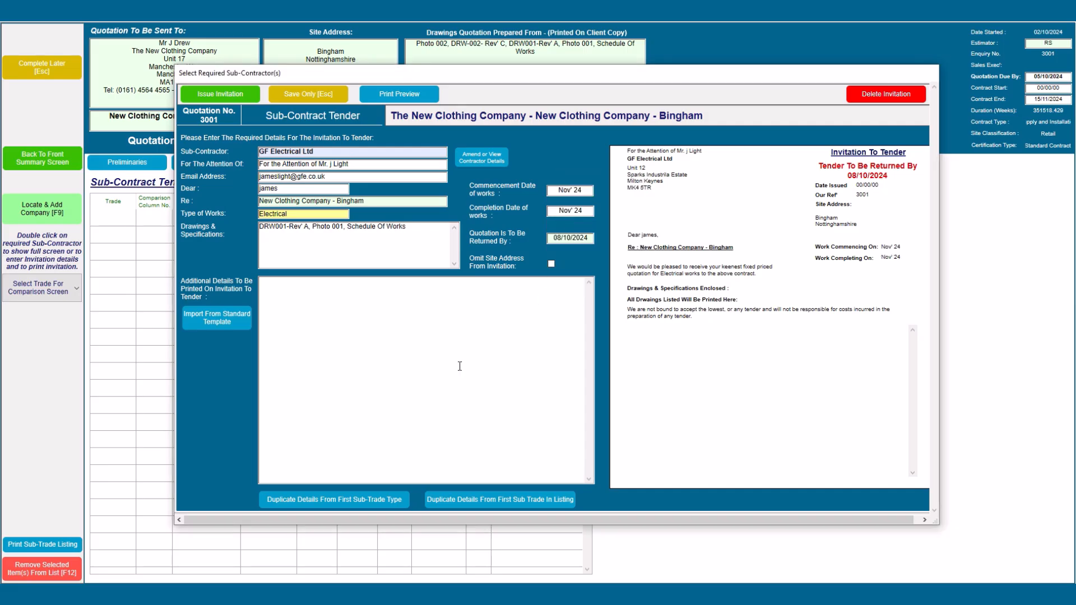
pyautogui.click(219, 328)
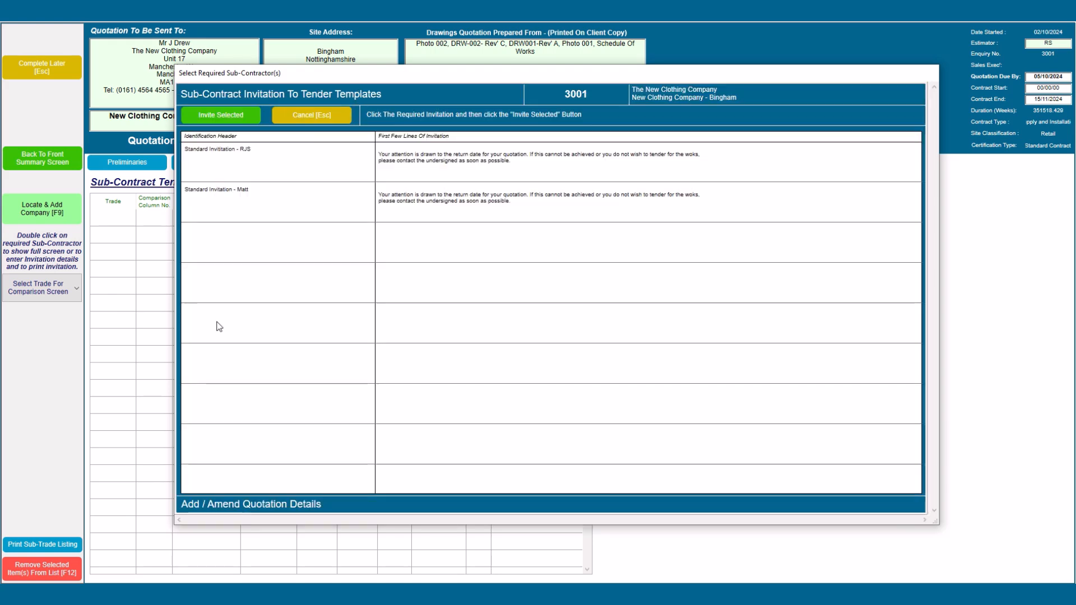
pyautogui.click(281, 160)
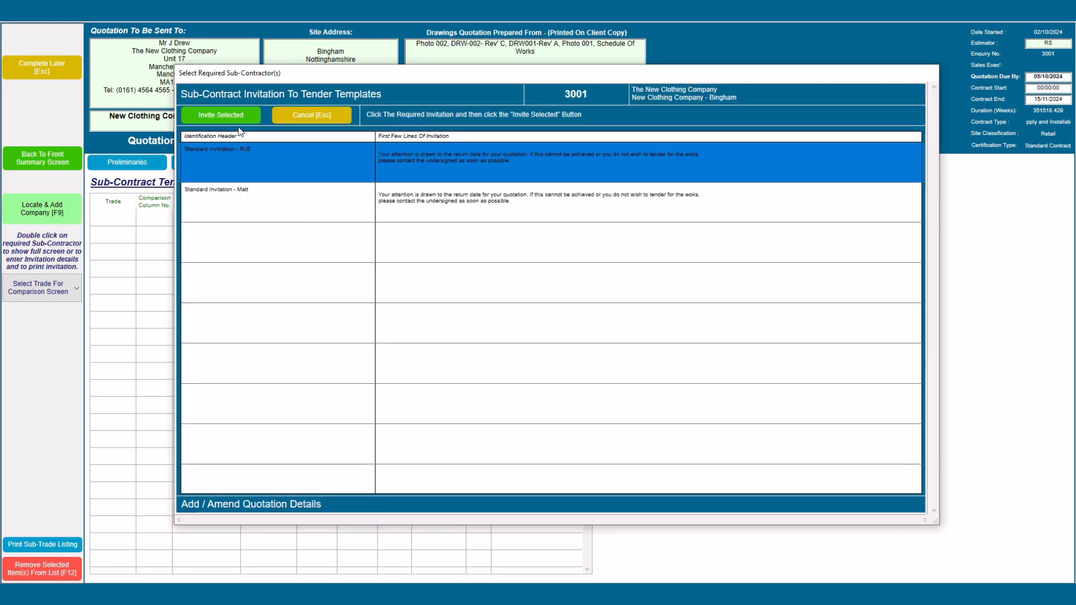
pyautogui.click(231, 117)
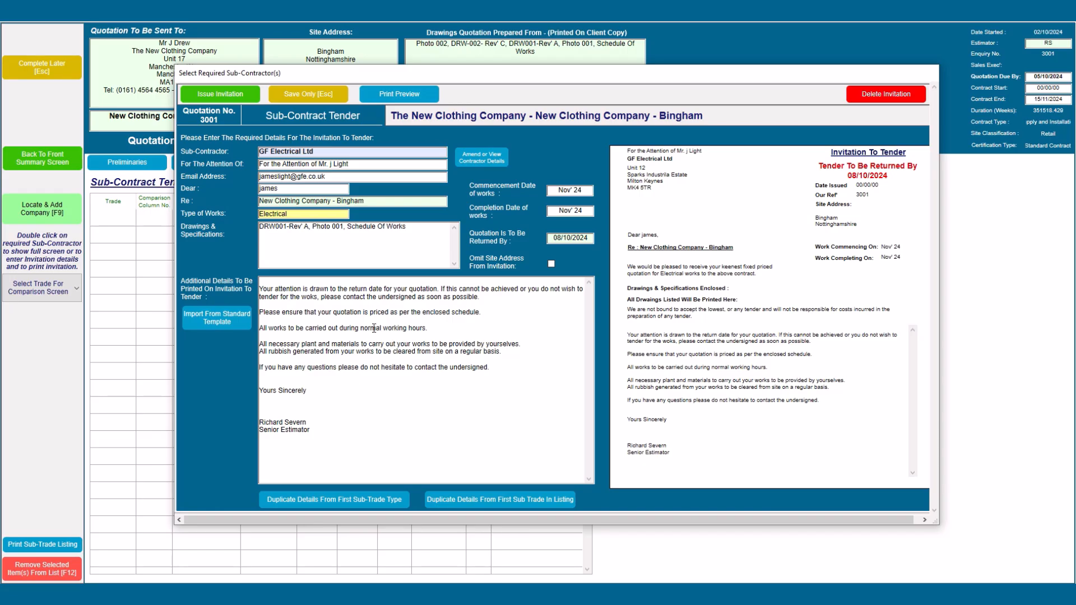
pyautogui.click(208, 96)
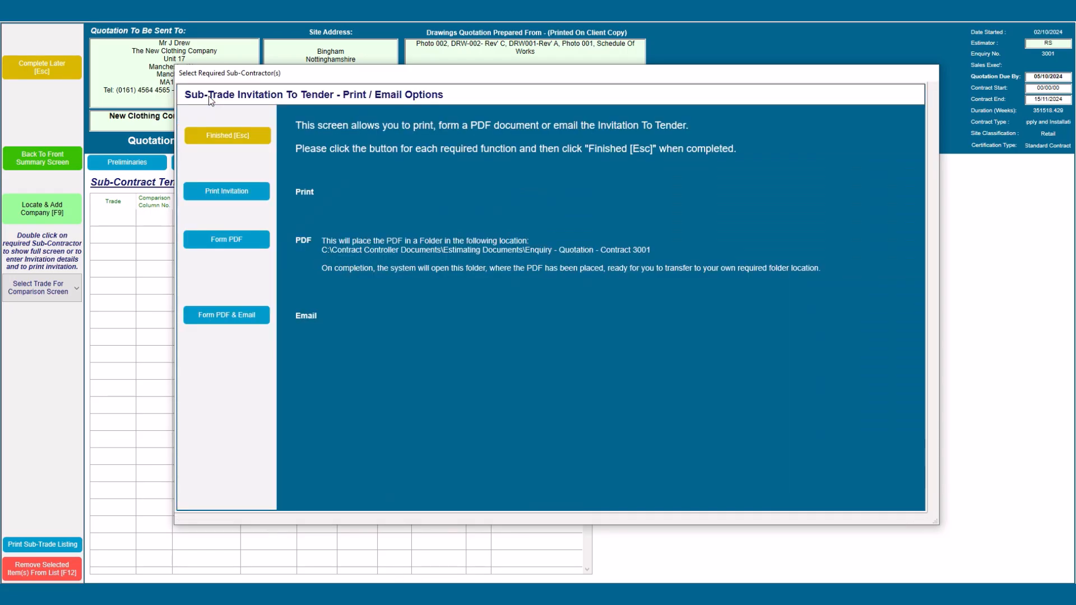
# Step: Create GF Electrical's invitation as a PDF including the assigned bill items listing
pyautogui.click(226, 239)
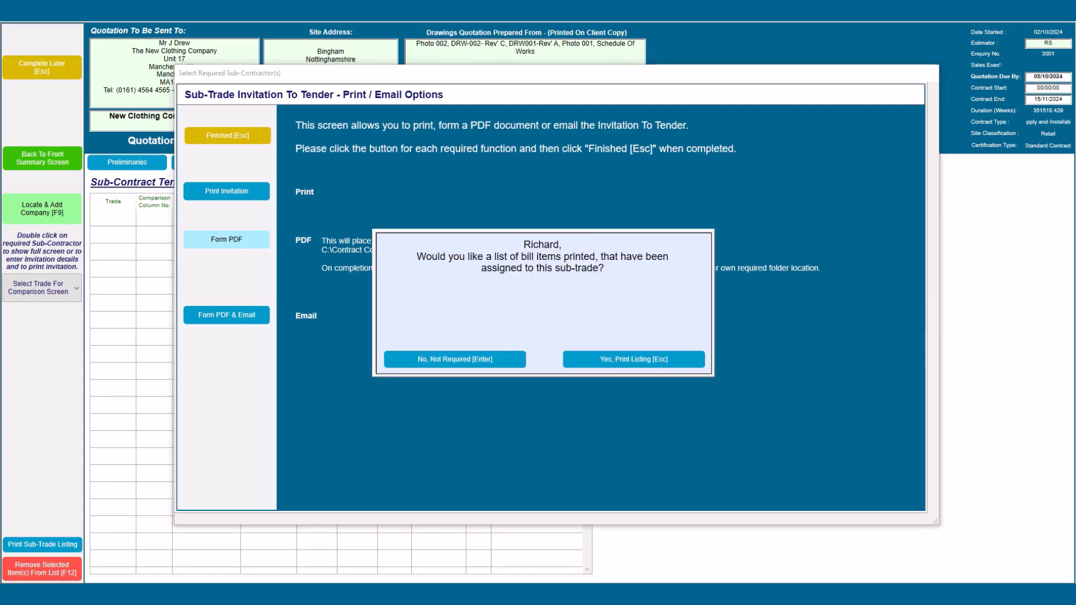
pyautogui.click(671, 362)
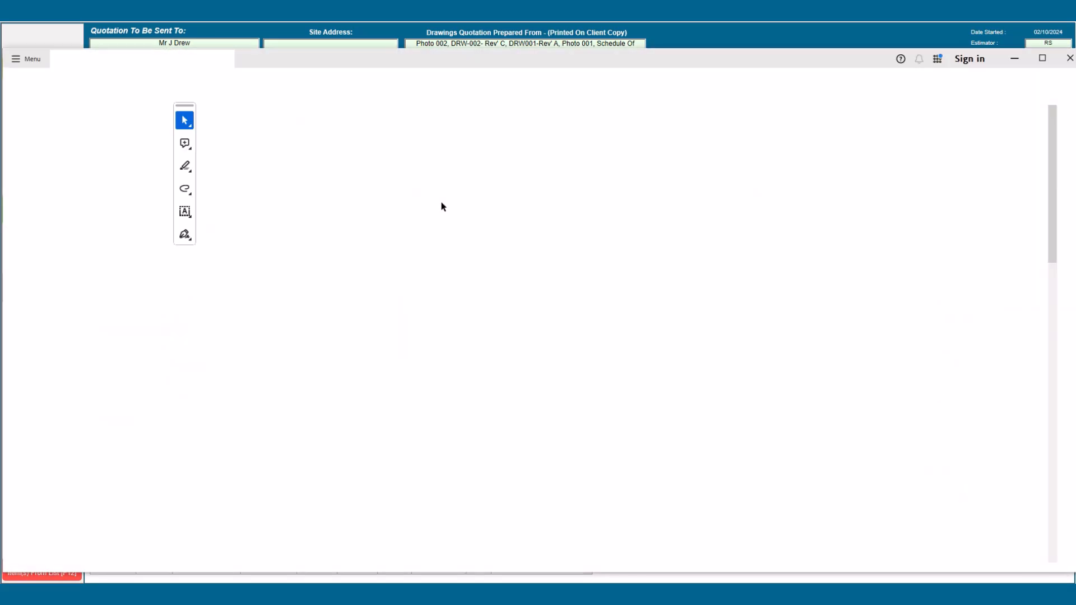
# Step: Read through both pages of the invitation PDF, then close Acrobat and go back to the tenders list
pyautogui.scroll(-3, 569, 304)
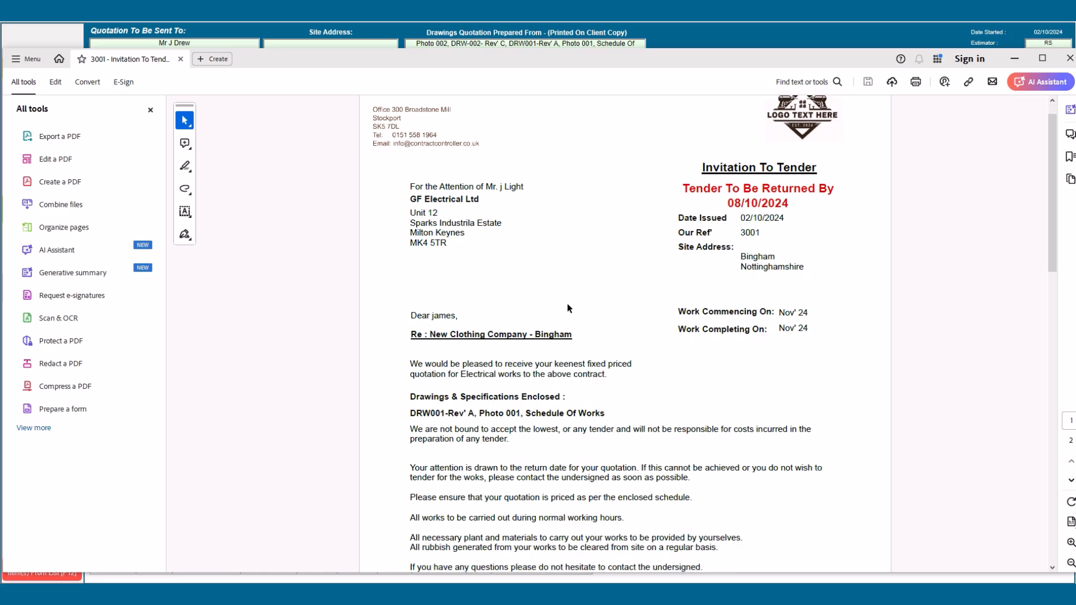
pyautogui.scroll(-7, 568, 308)
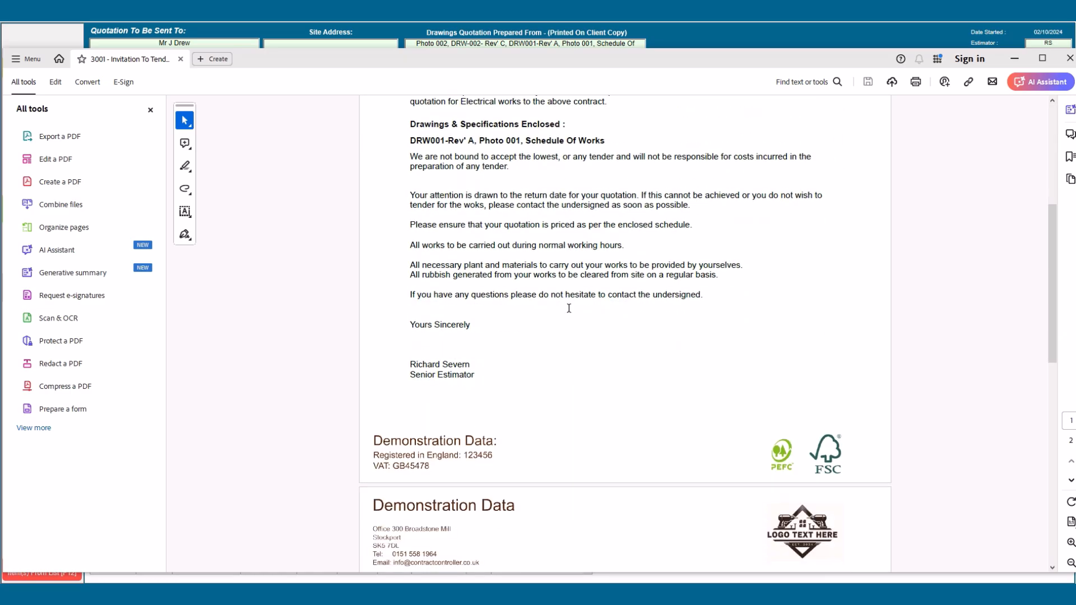
pyautogui.scroll(-1, 569, 312)
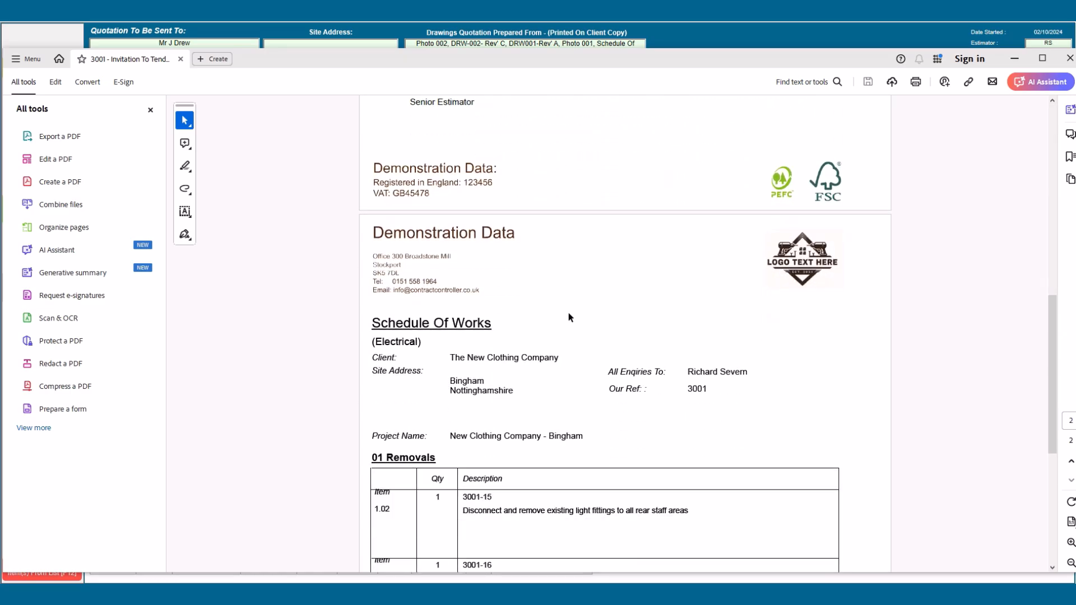
pyautogui.scroll(-2, 569, 314)
pyautogui.scroll(-4, 569, 317)
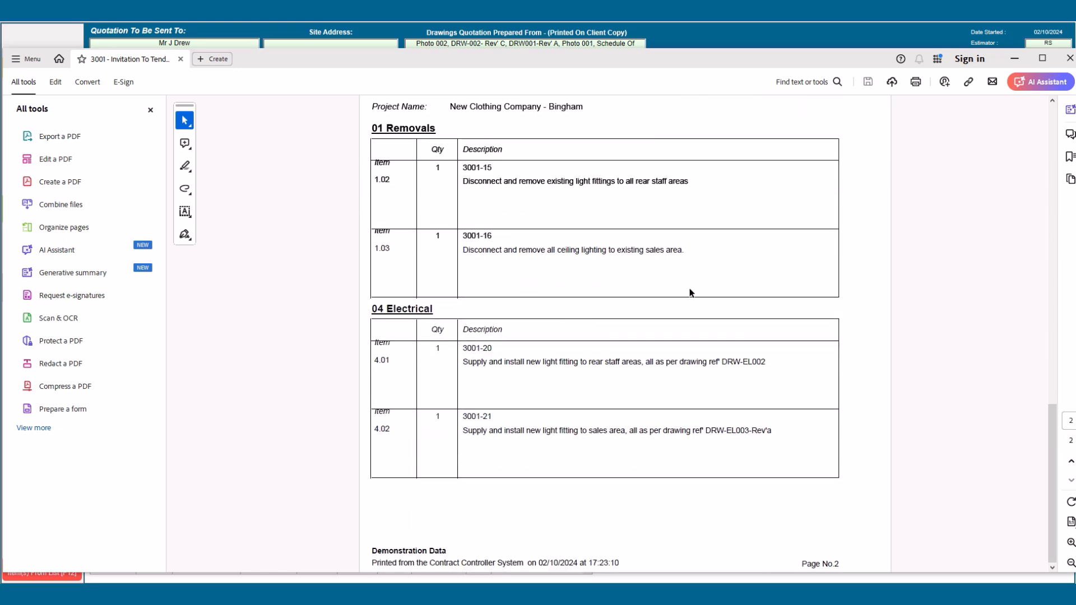
pyautogui.click(1068, 60)
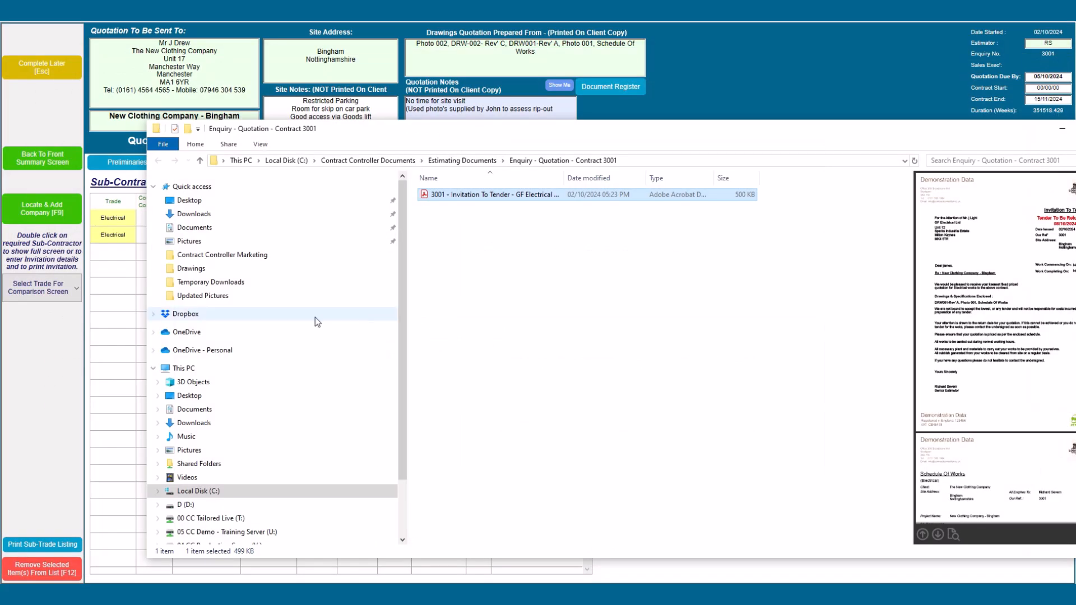
pyautogui.click(117, 297)
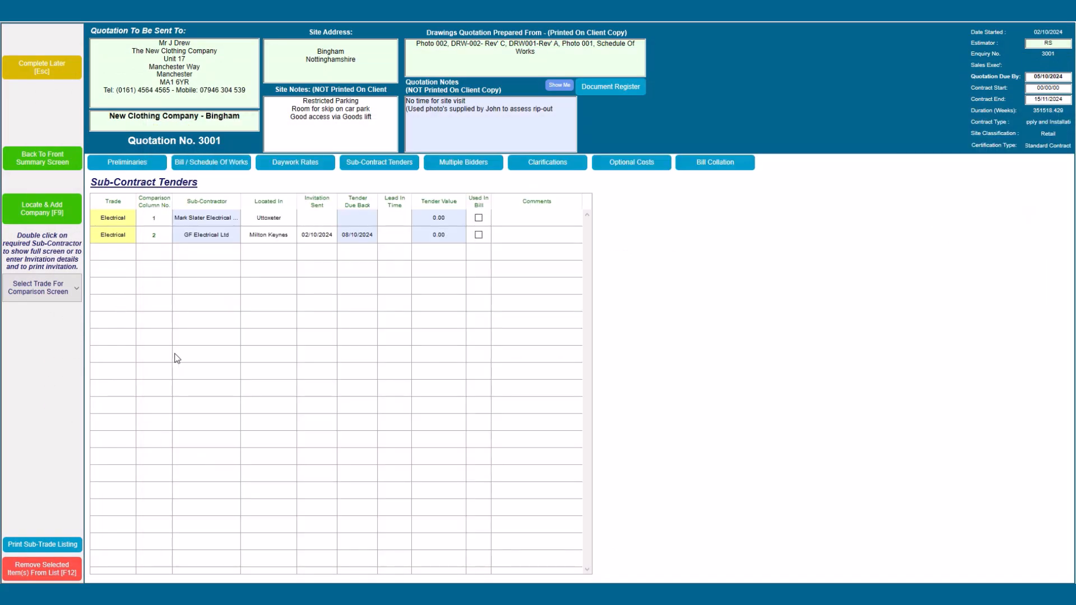
# Step: Copy GF Electrical's invitation details into Mark Slater Electrical's tender and save it
pyautogui.doubleClick(190, 218)
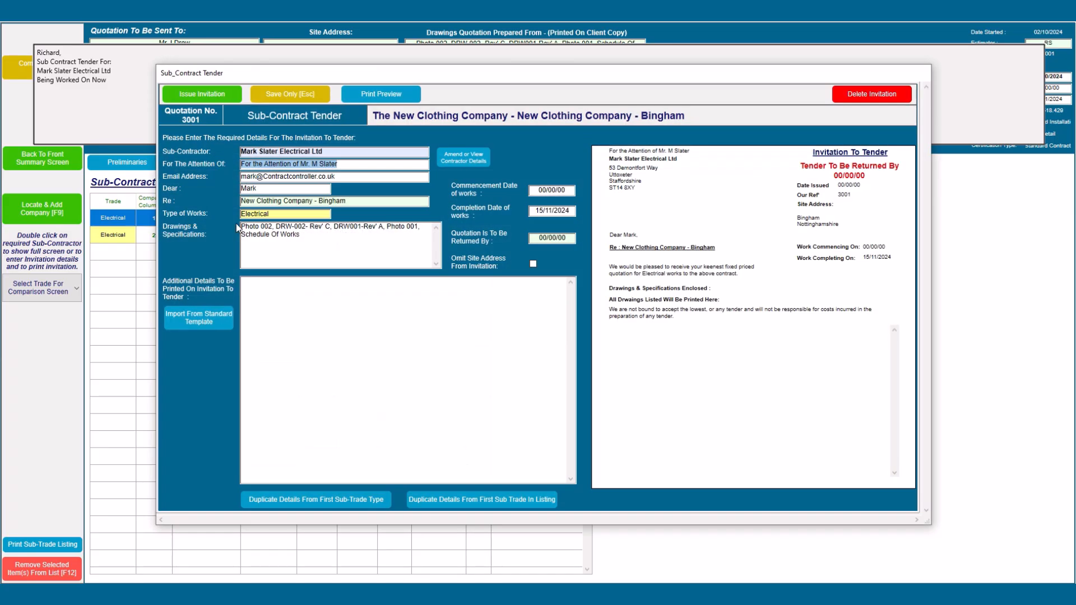
pyautogui.click(316, 500)
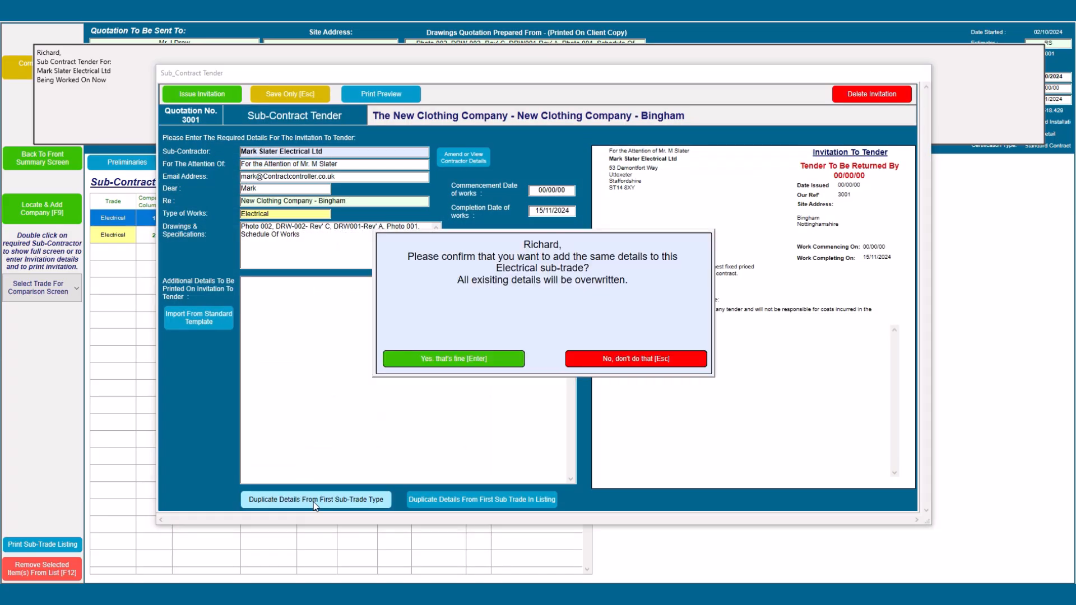
pyautogui.click(462, 362)
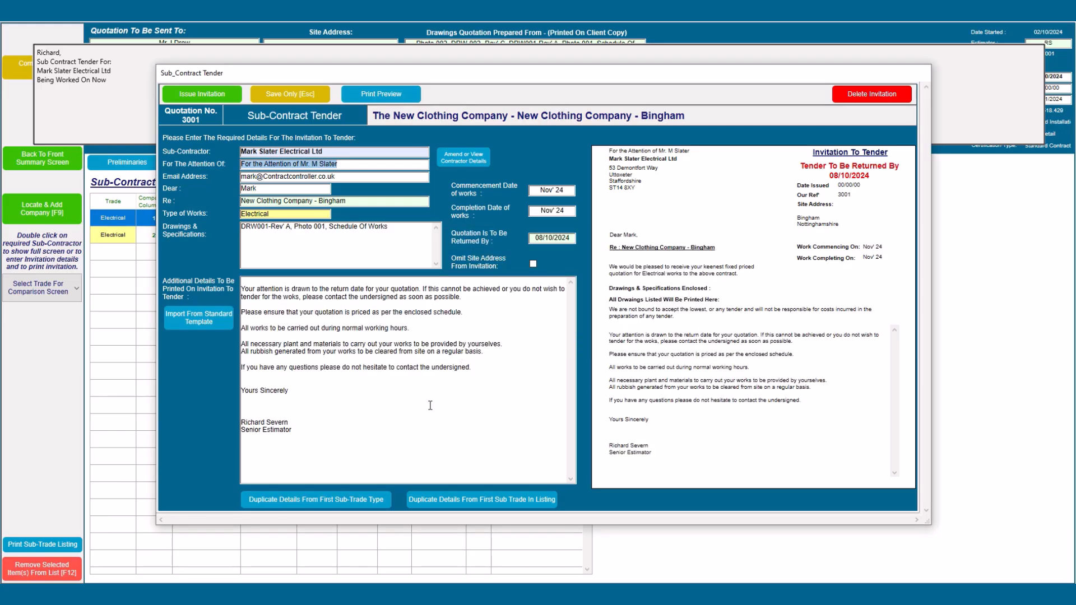
pyautogui.click(299, 100)
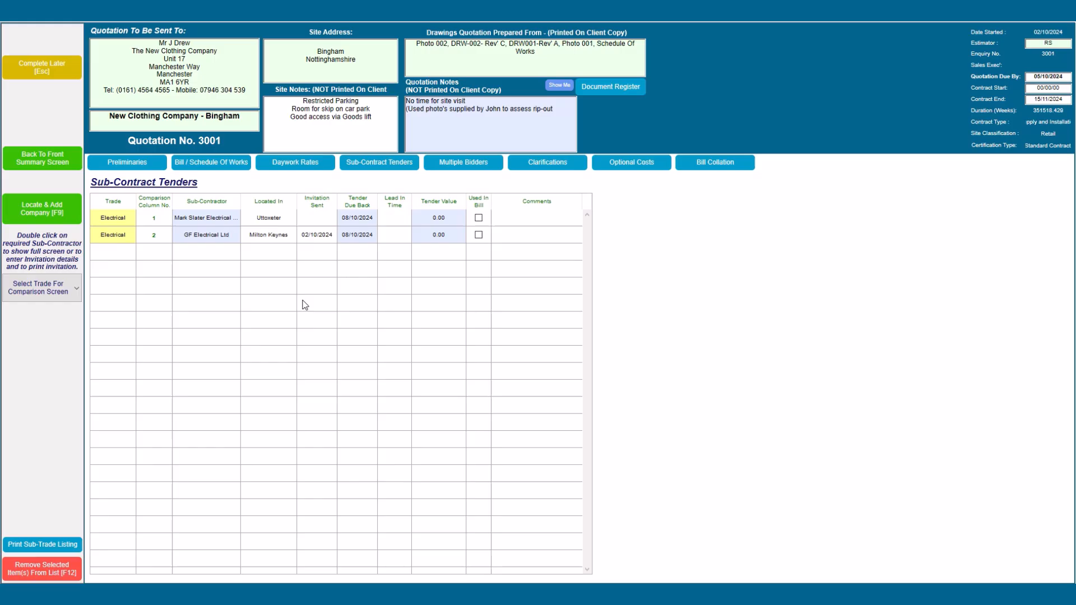
# Step: Switch the sub-contract tender comparison to the Electrical trade
pyautogui.click(235, 166)
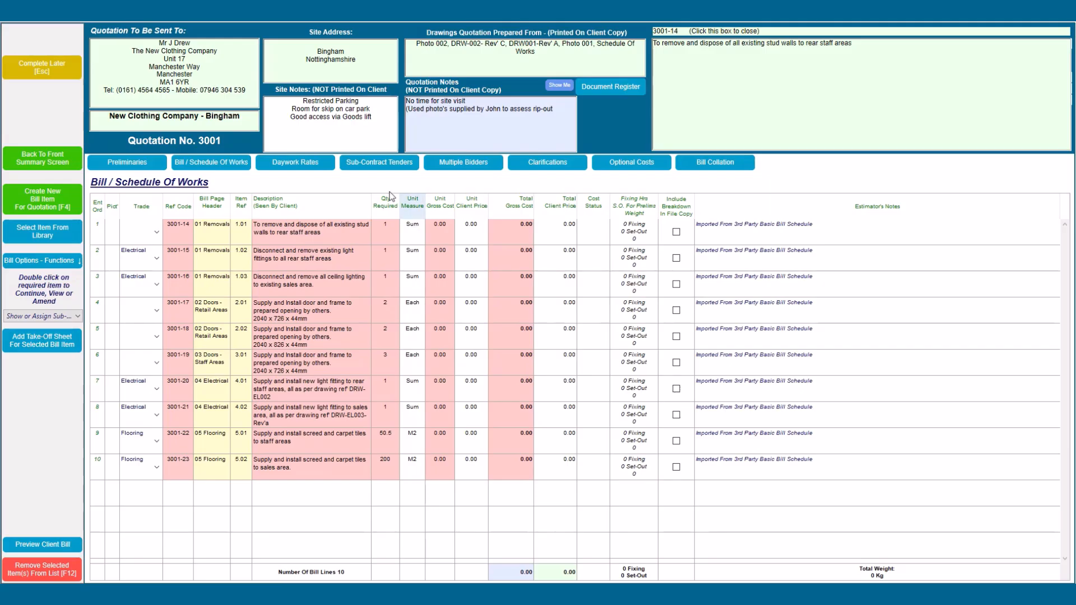
pyautogui.click(372, 166)
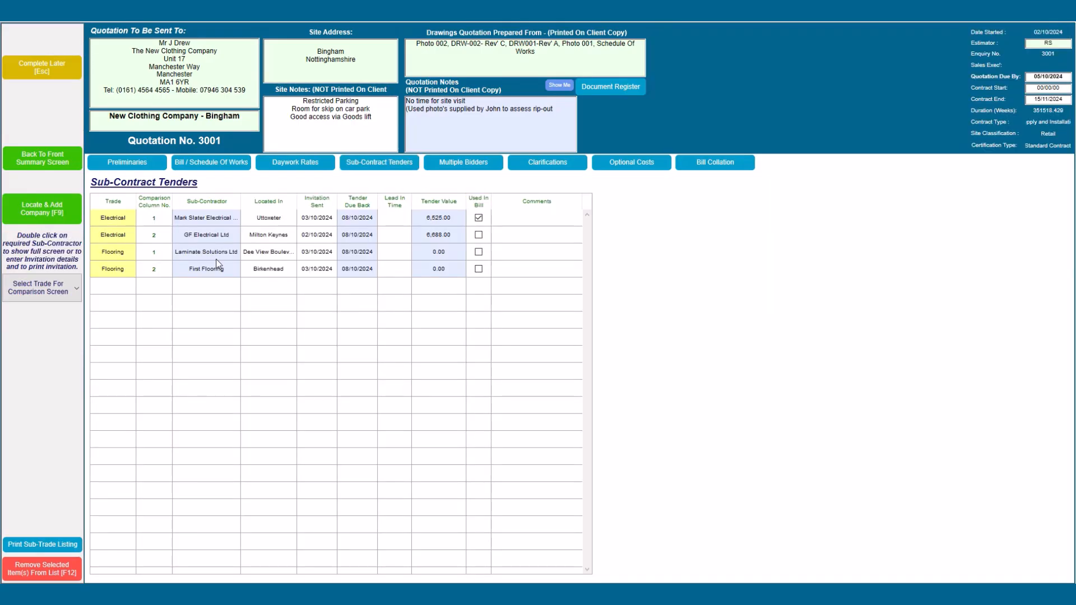
pyautogui.click(48, 286)
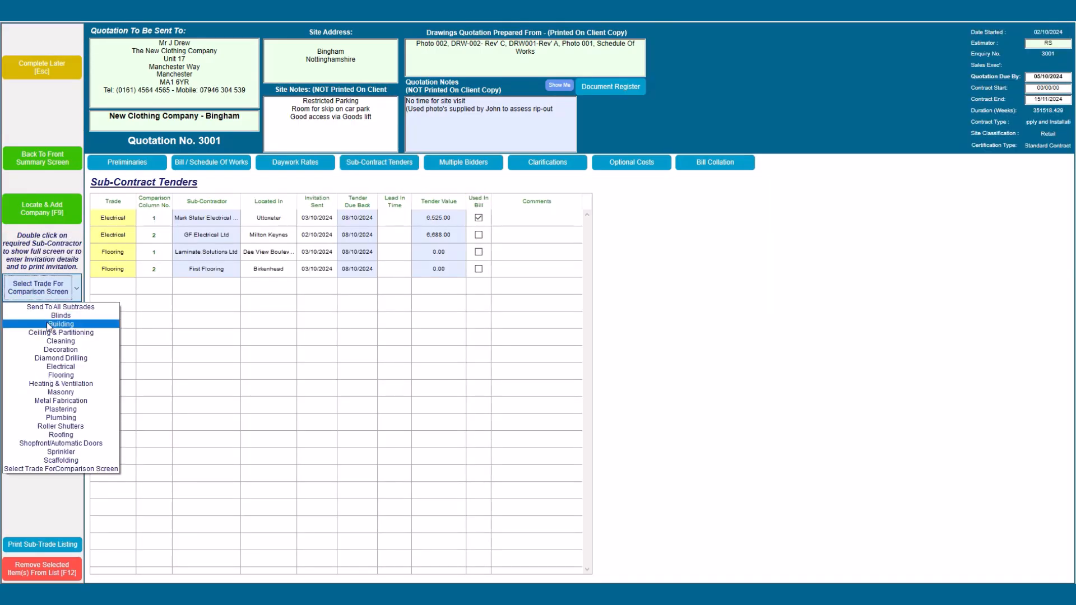
pyautogui.click(58, 367)
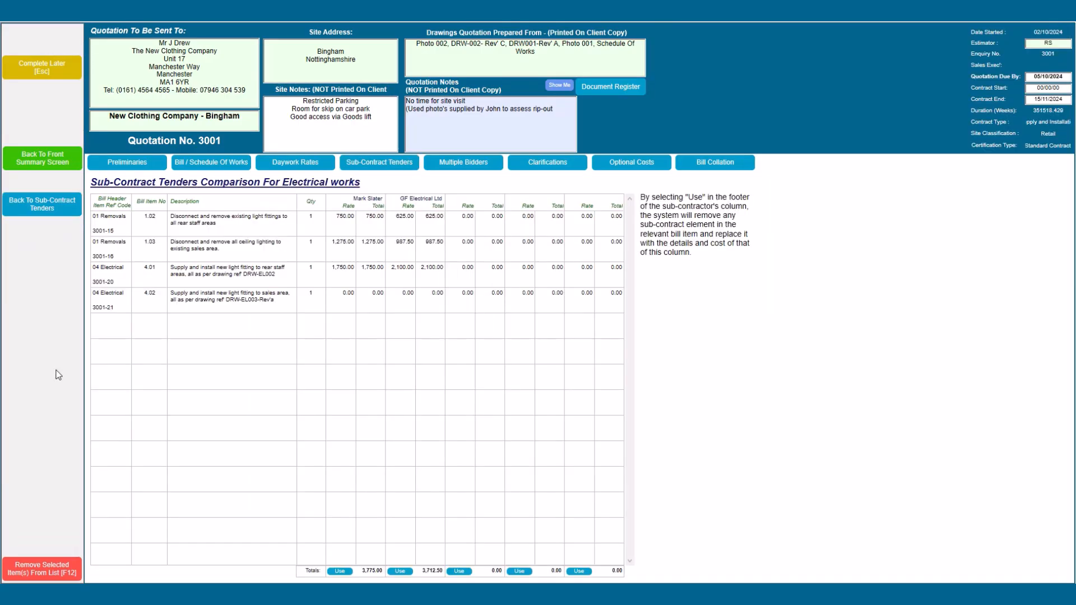
pyautogui.click(335, 294)
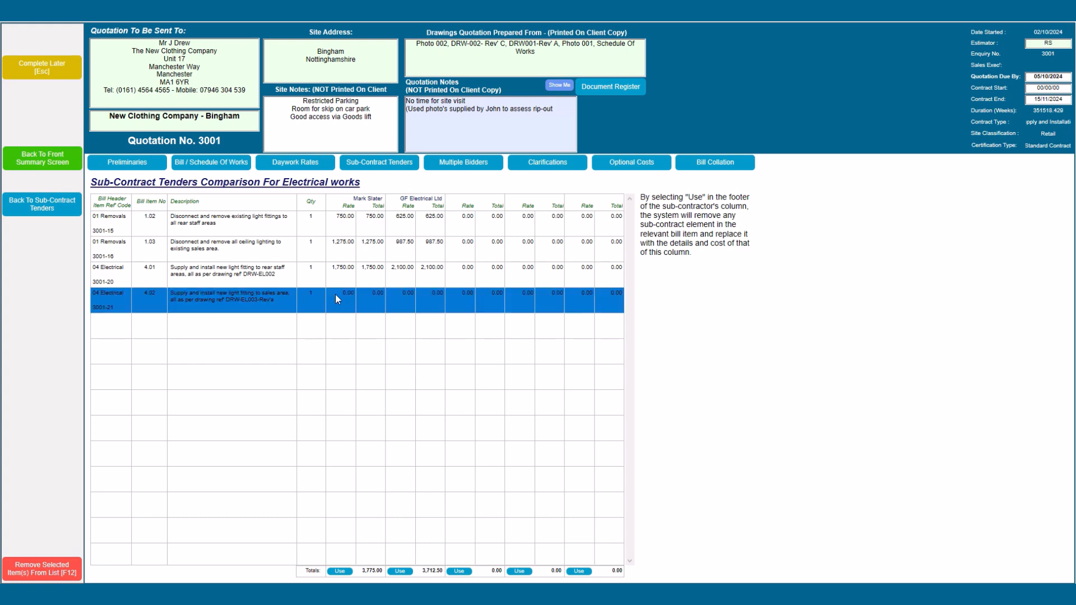
pyautogui.click(335, 294)
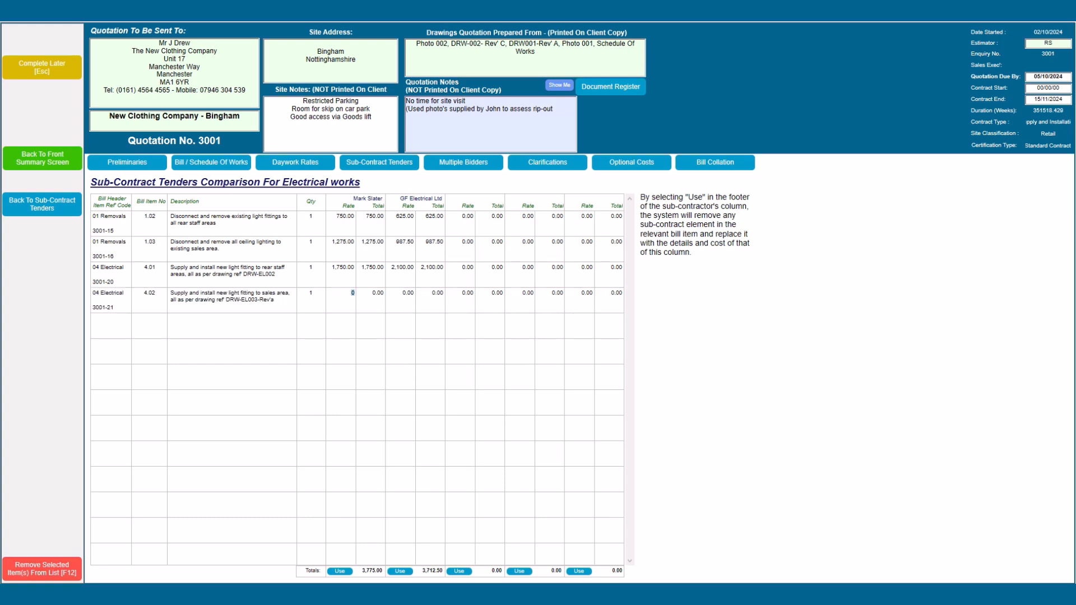
pyautogui.write('2,750')
pyautogui.press('Tab')
pyautogui.write('3,100')
pyautogui.press('Tab')
pyautogui.click(340, 572)
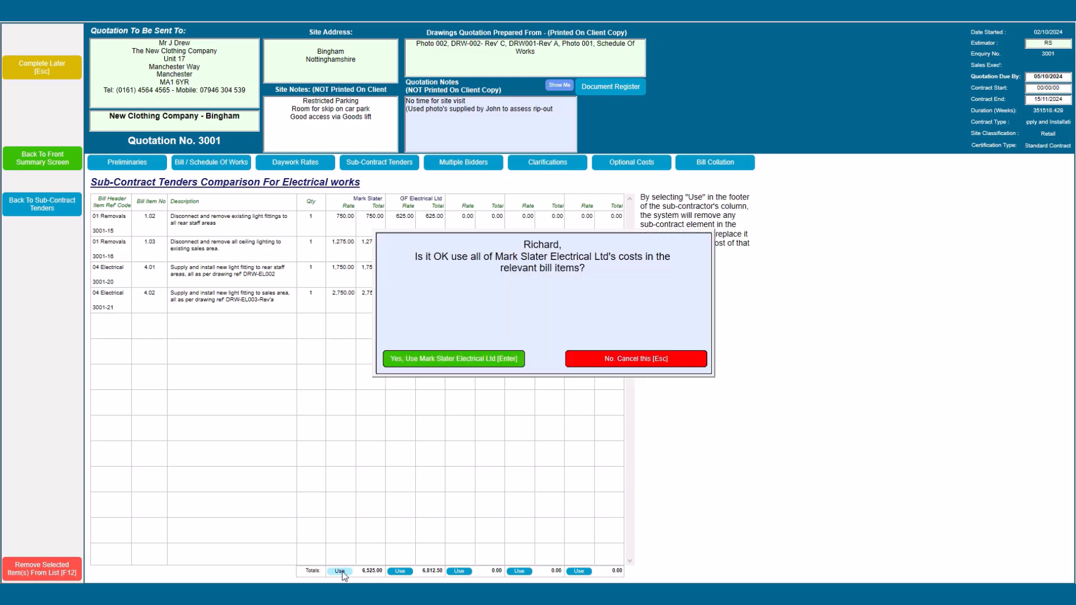
pyautogui.click(430, 364)
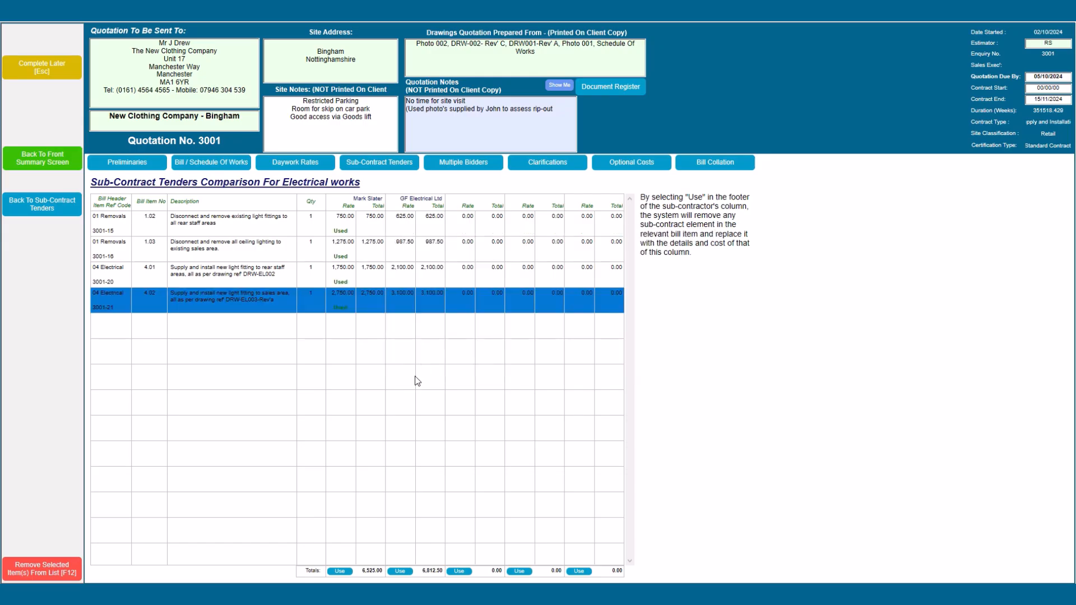
# Step: Complete bill item 3001-15 at its 750.00 cost without printing it
pyautogui.click(217, 168)
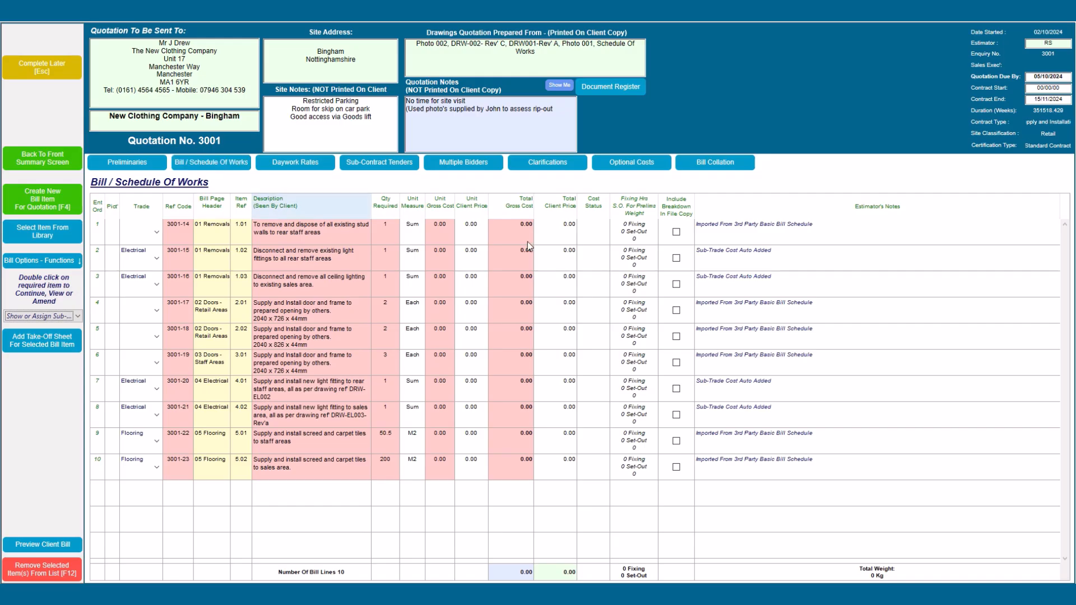
pyautogui.click(307, 258)
pyautogui.doubleClick(308, 258)
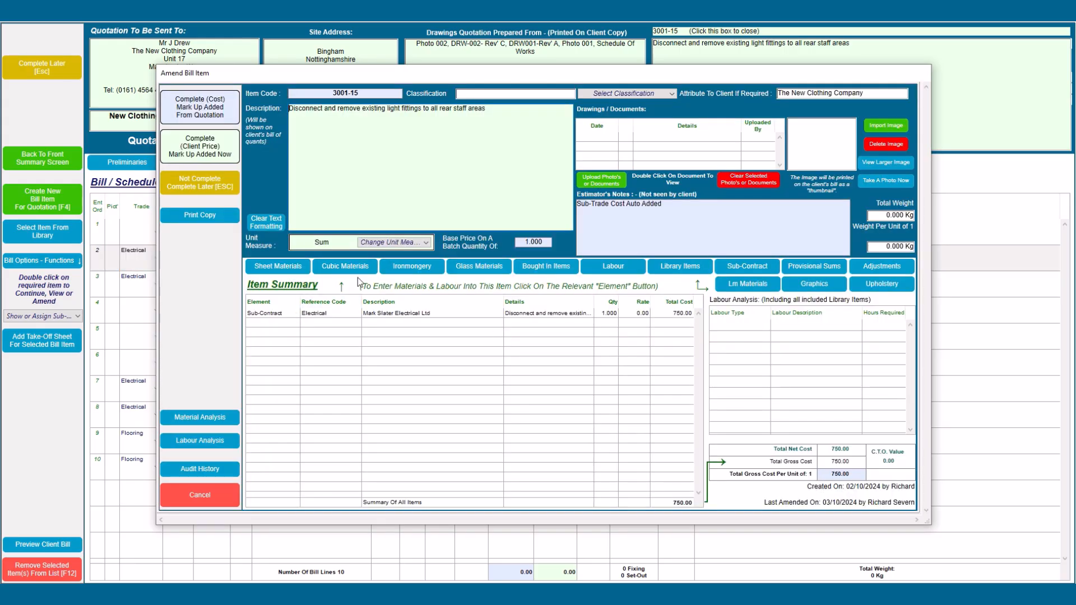
pyautogui.click(207, 113)
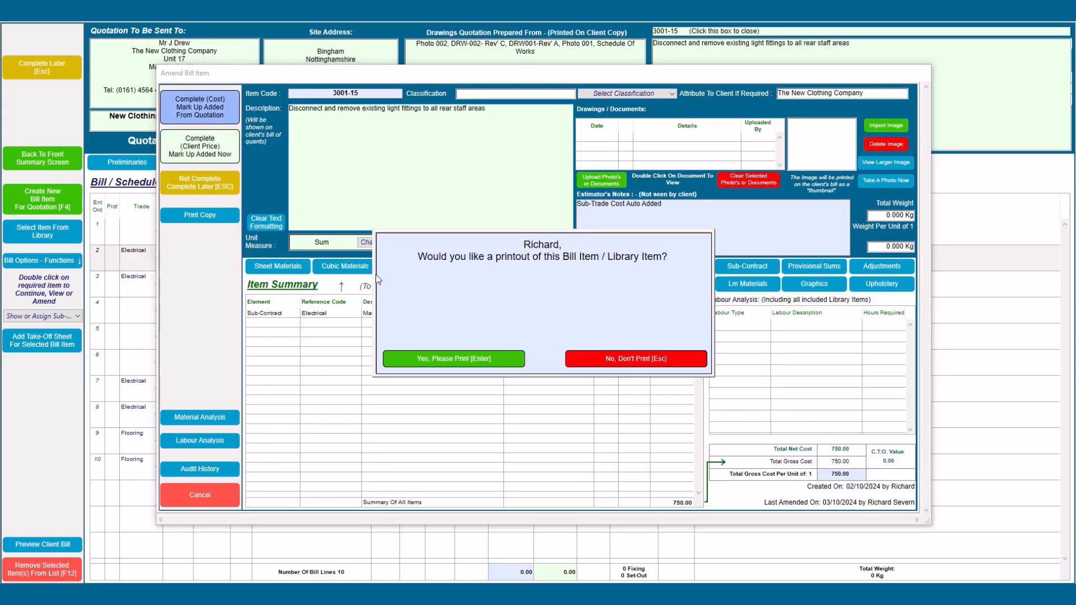
pyautogui.click(594, 364)
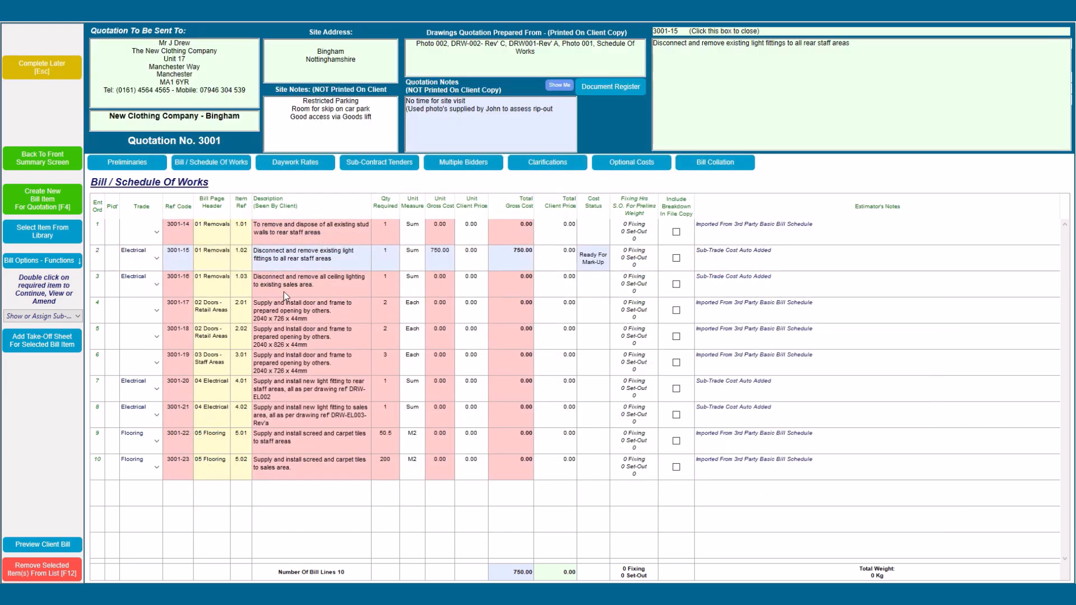
pyautogui.click(283, 292)
# Step: Add Site Labour (Site Fixer) from the labour template to item 3001-16
pyautogui.doubleClick(284, 291)
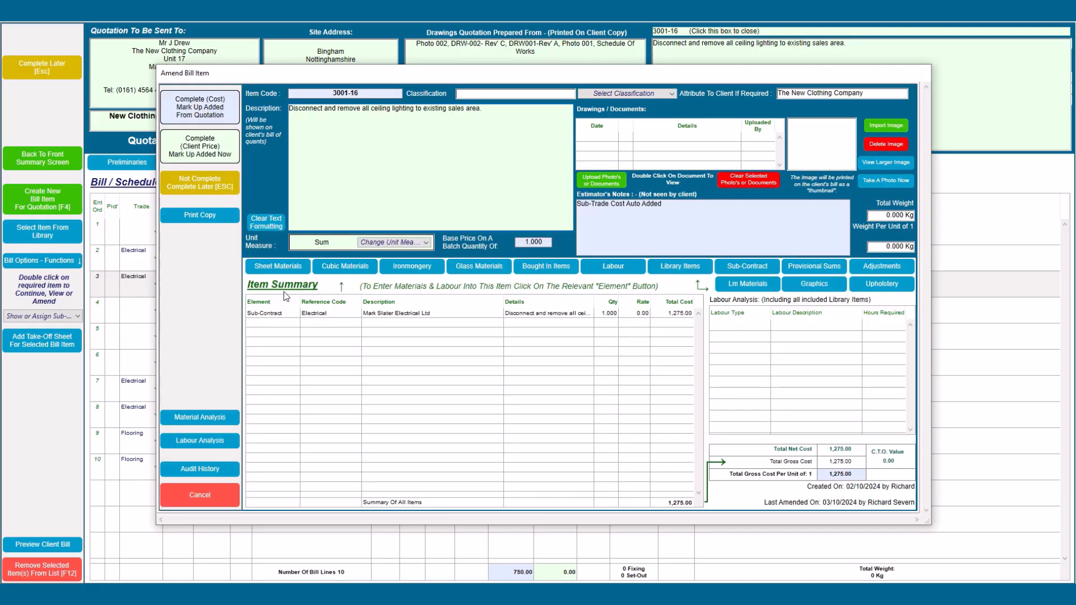
pyautogui.click(611, 267)
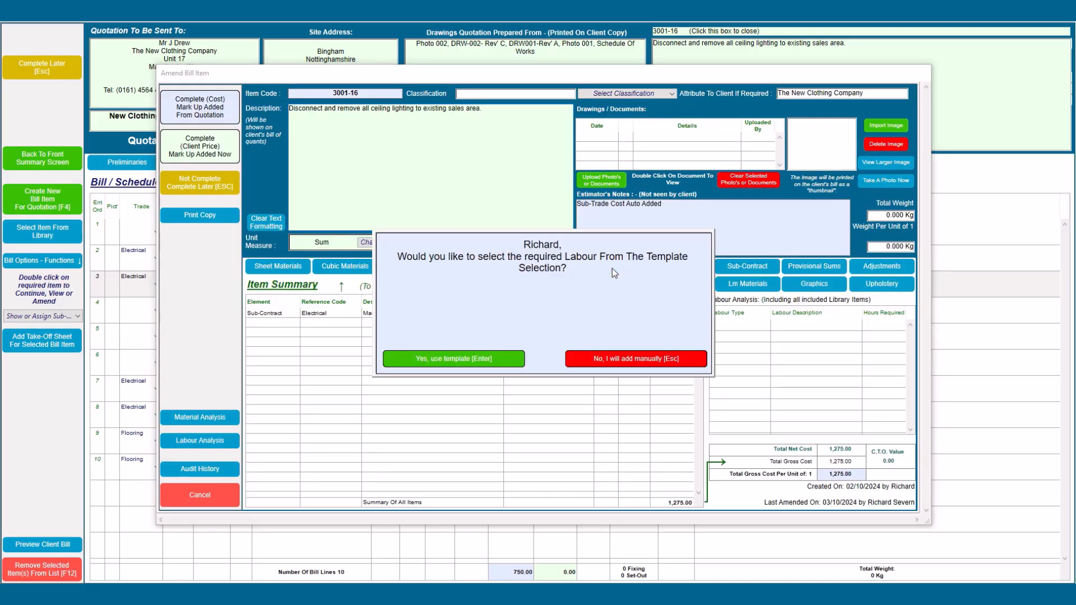
pyautogui.click(480, 358)
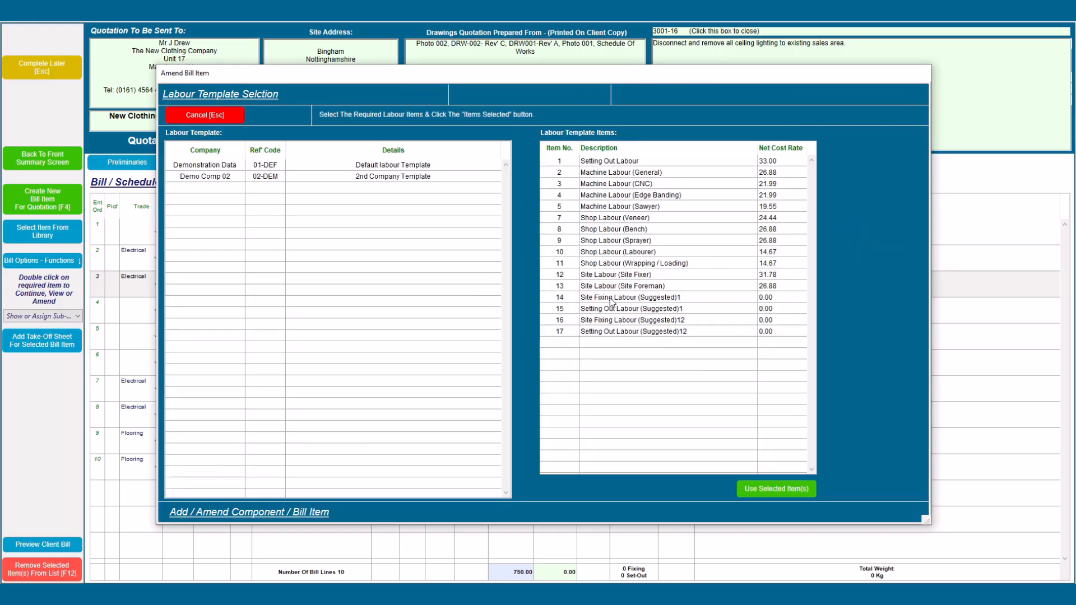
pyautogui.click(605, 276)
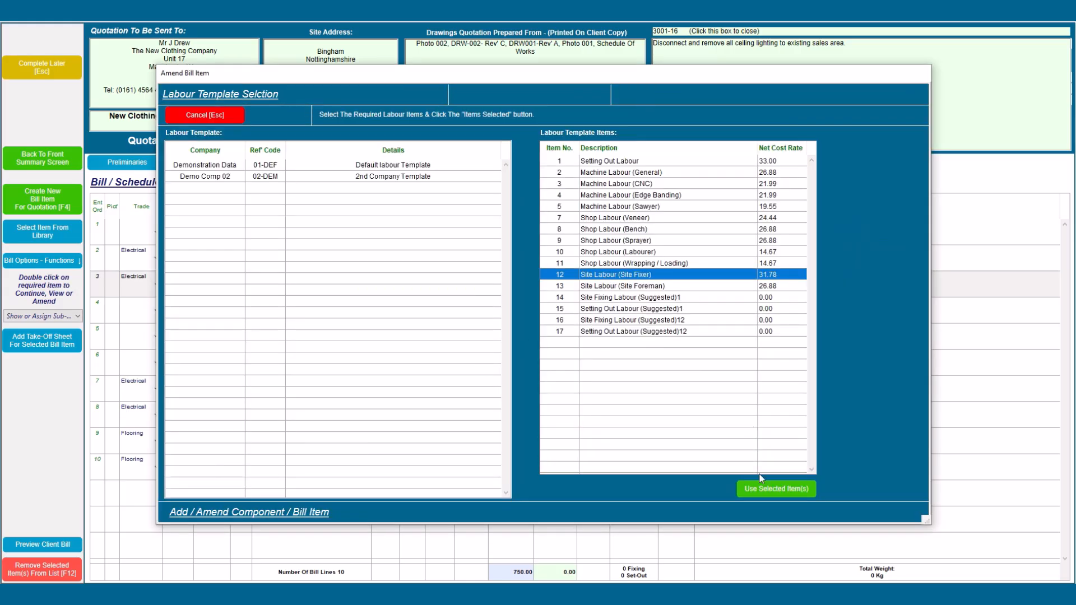
pyautogui.click(764, 488)
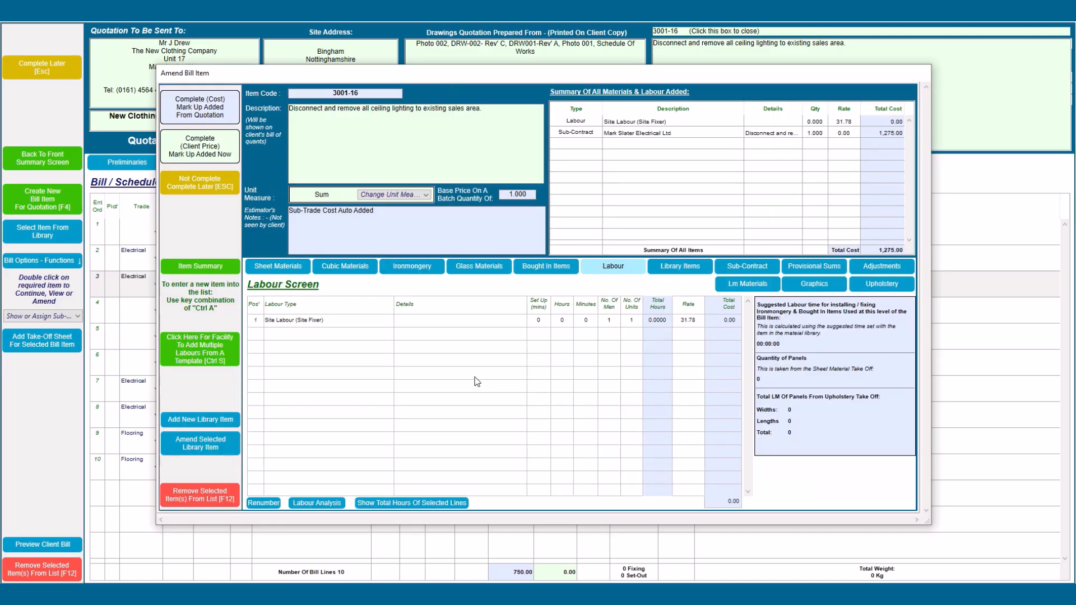
# Step: Describe the Site Fixer line as 'Assistance to Electr' for 4 hours, then complete the item at cost without printing
pyautogui.click(415, 325)
pyautogui.click(414, 326)
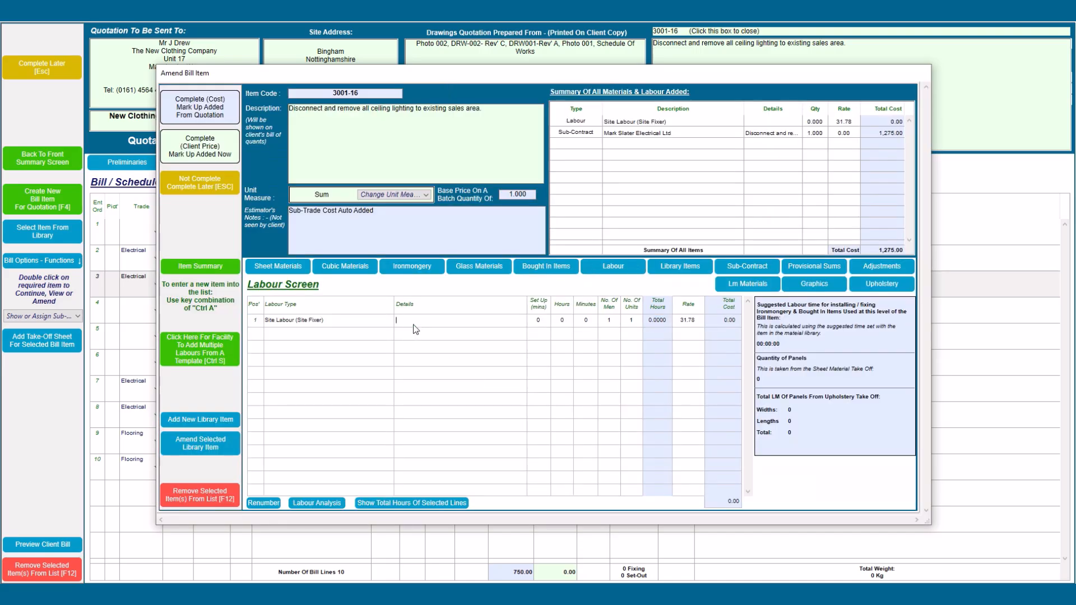
pyautogui.write('Assistance to Electrician')
pyautogui.press('Tab')
pyautogui.write('4')
pyautogui.press('Tab')
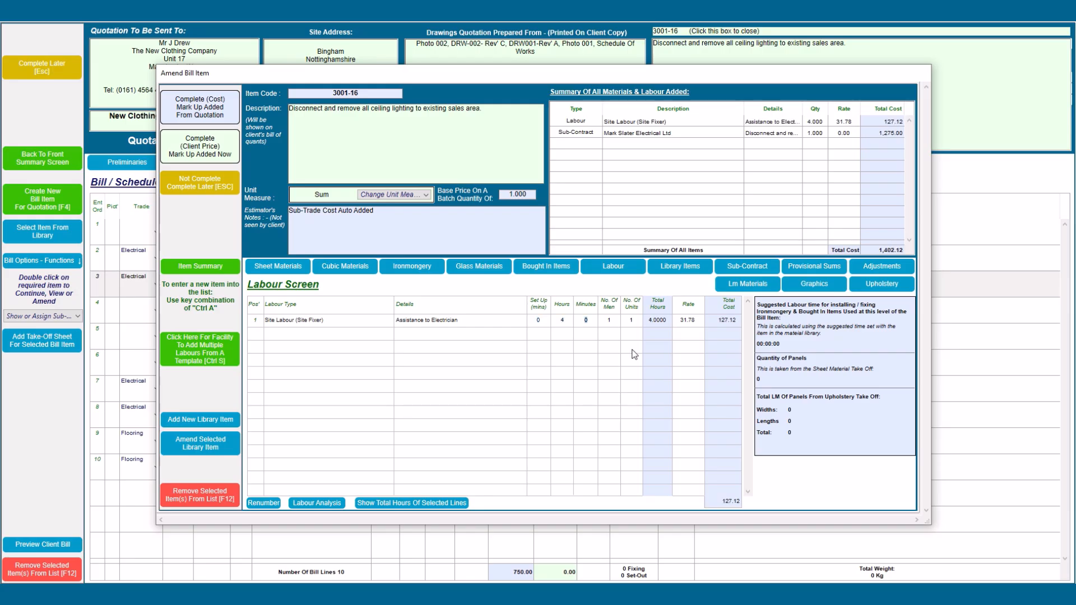
pyautogui.click(185, 265)
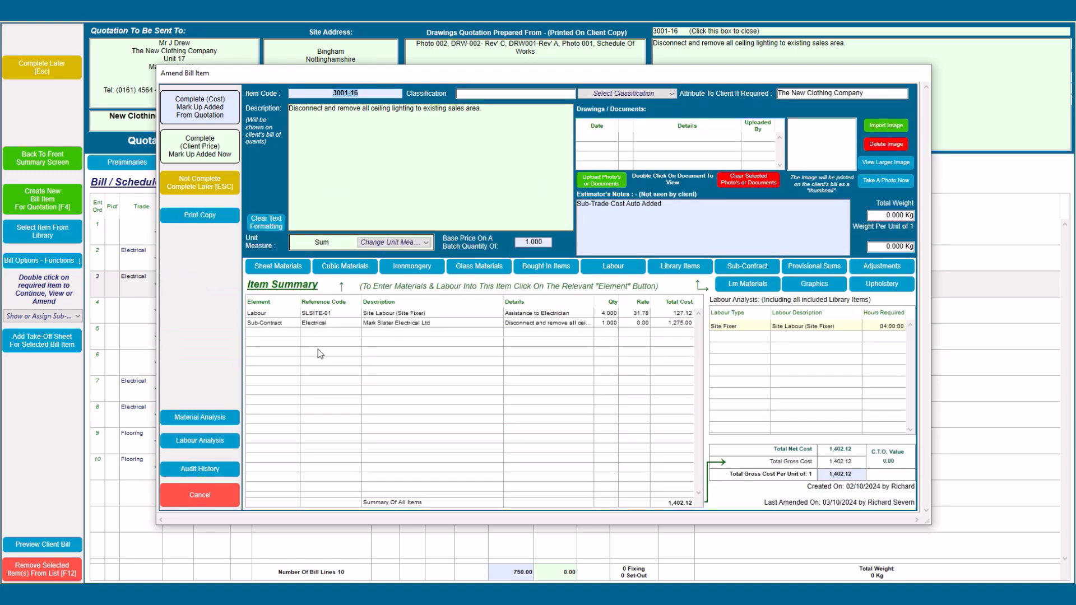
pyautogui.click(193, 109)
pyautogui.click(582, 363)
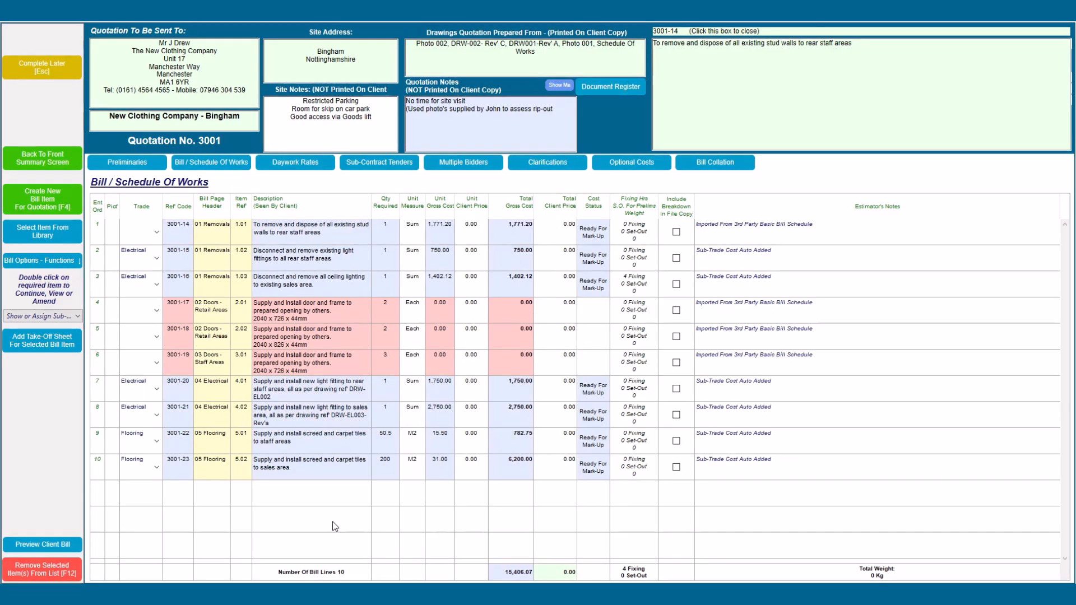
# Step: Create a new bill item and add library item GEN-SP60MT-01, the 60-minute stud partition
pyautogui.click(38, 202)
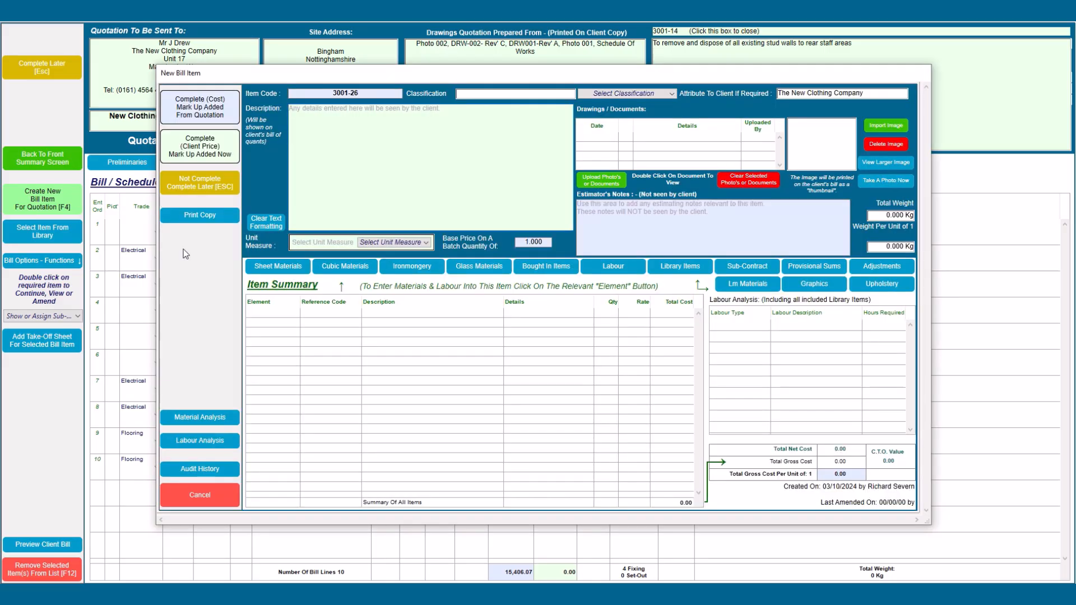
pyautogui.click(676, 273)
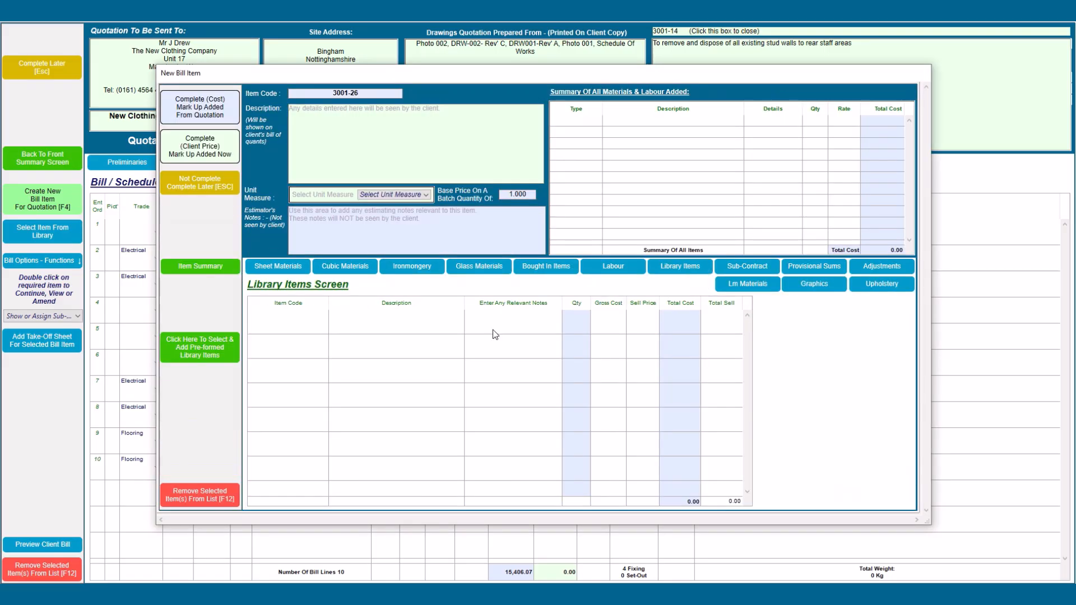
pyautogui.click(202, 351)
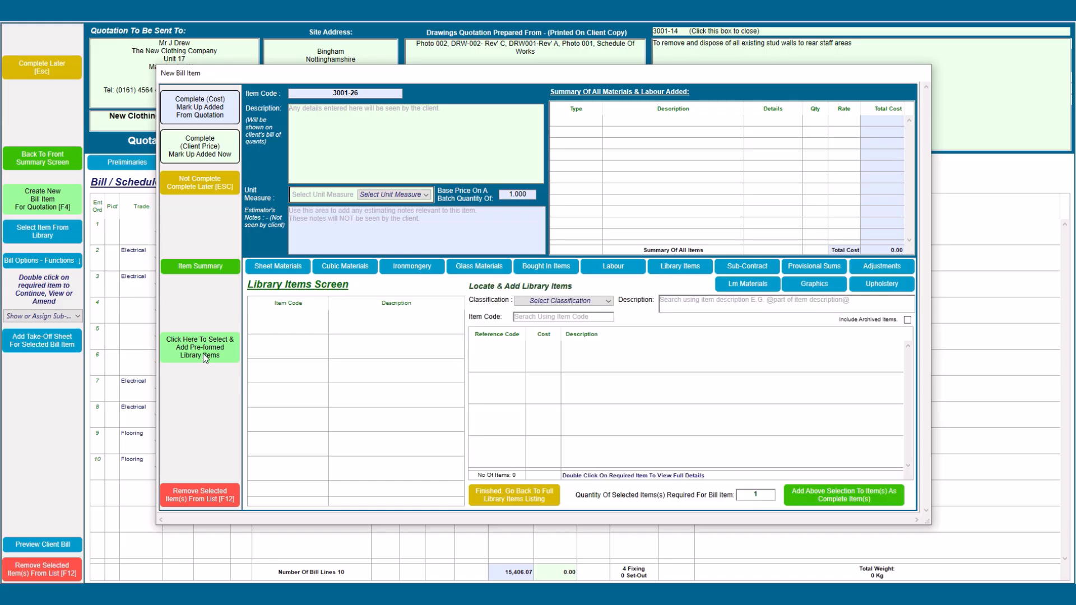
pyautogui.click(527, 318)
pyautogui.write('GEN-S')
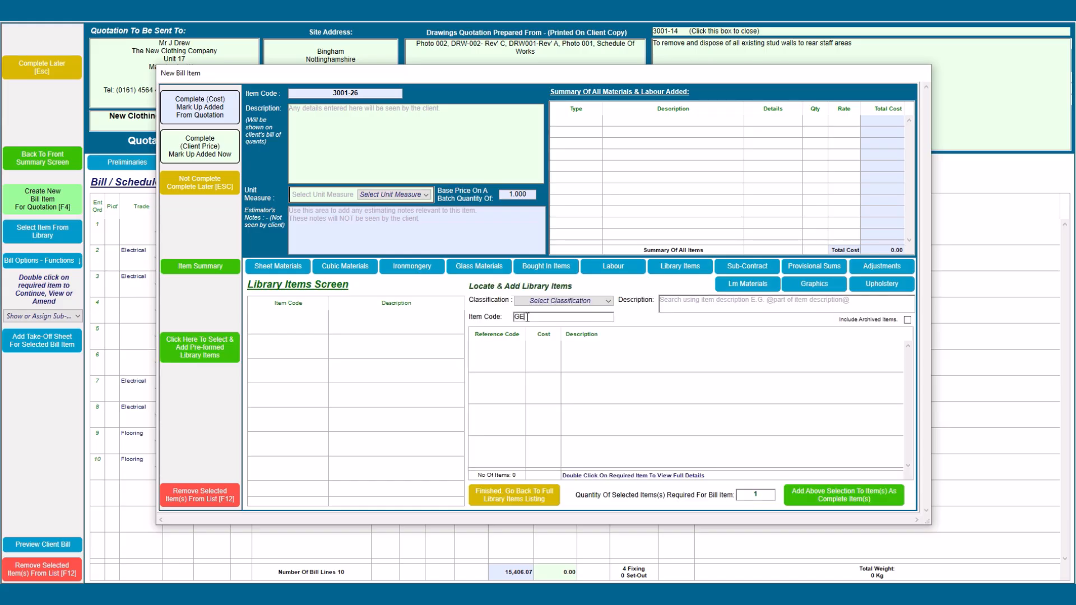
pyautogui.write('@')
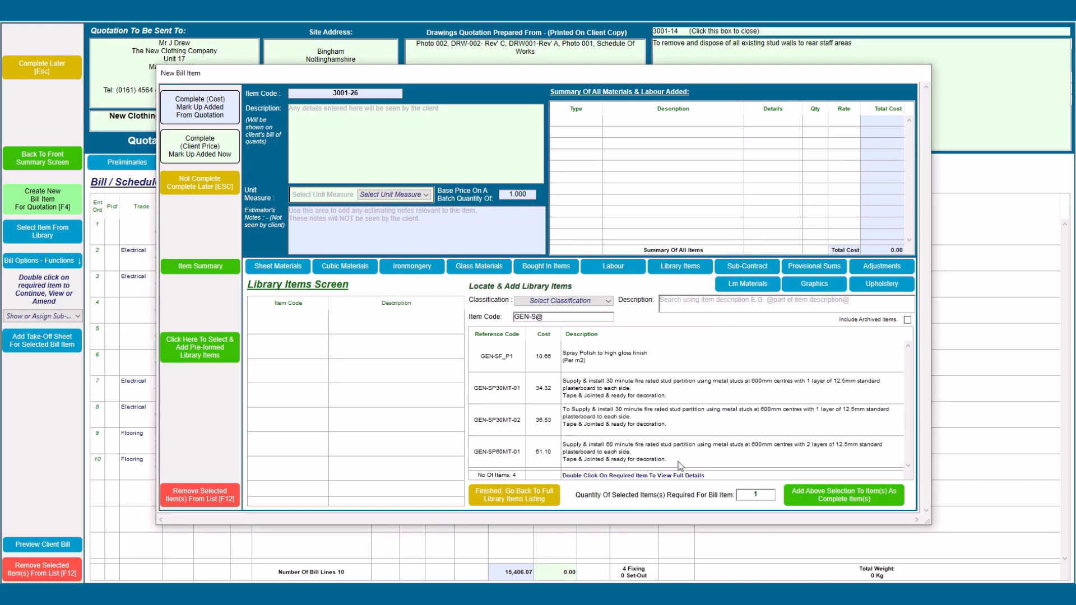
pyautogui.click(603, 453)
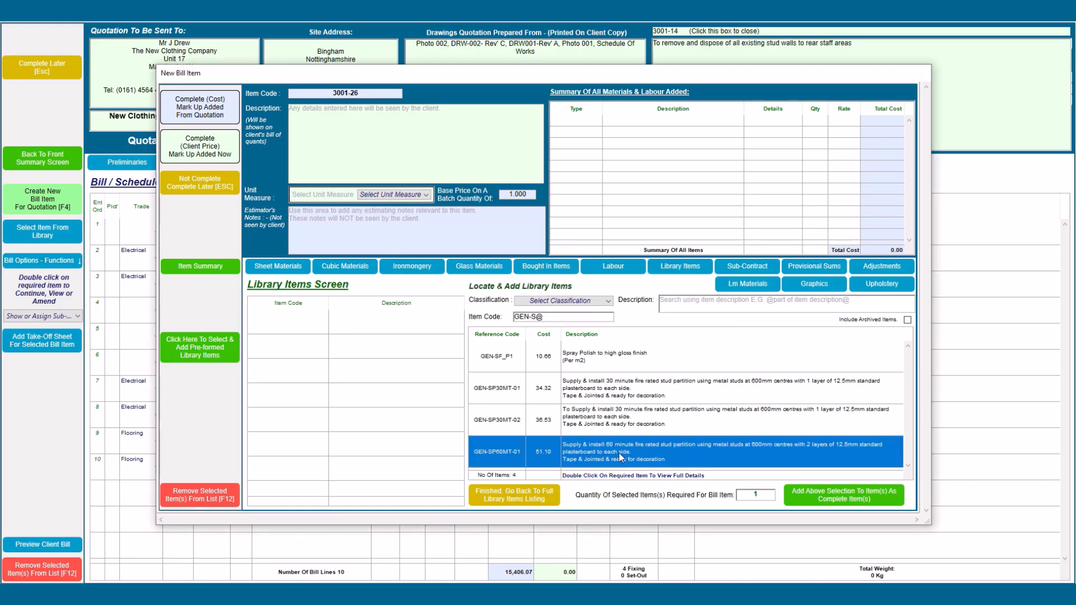
pyautogui.doubleClick(619, 453)
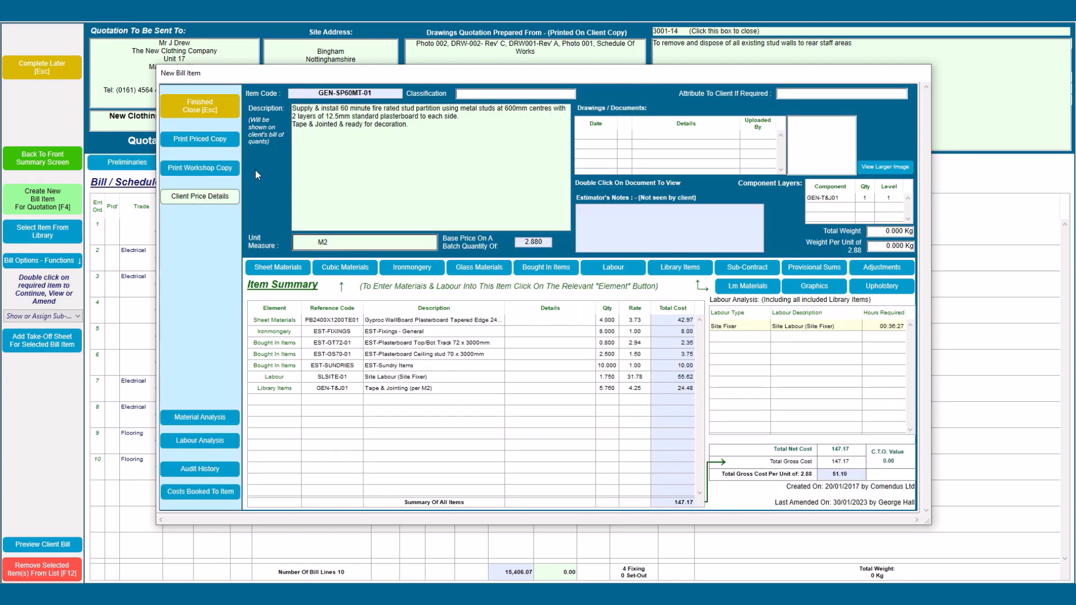
pyautogui.press('Escape')
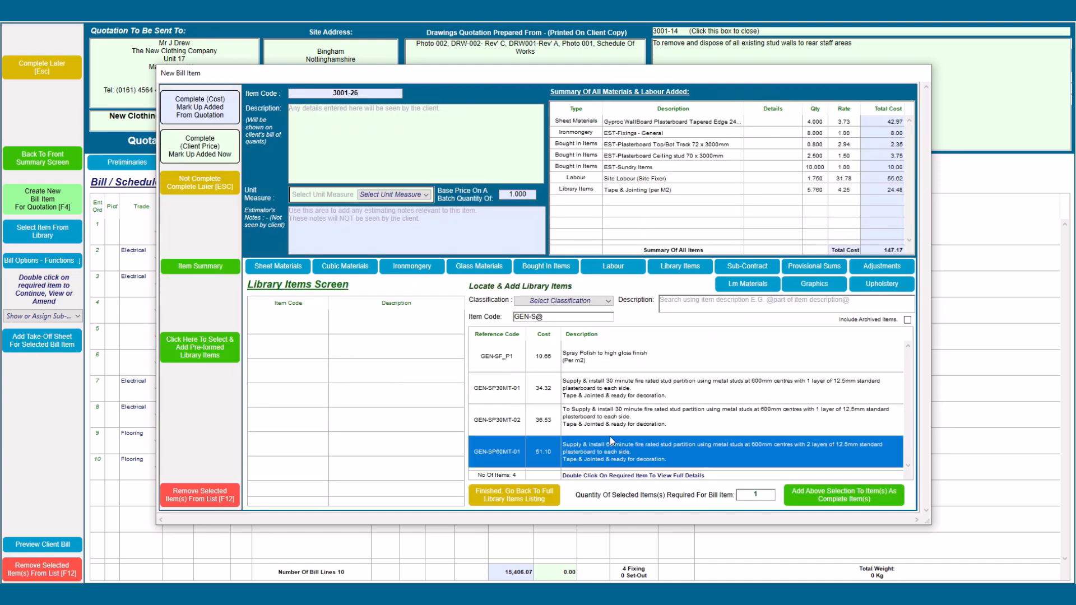
pyautogui.click(610, 434)
pyautogui.click(599, 451)
pyautogui.click(811, 497)
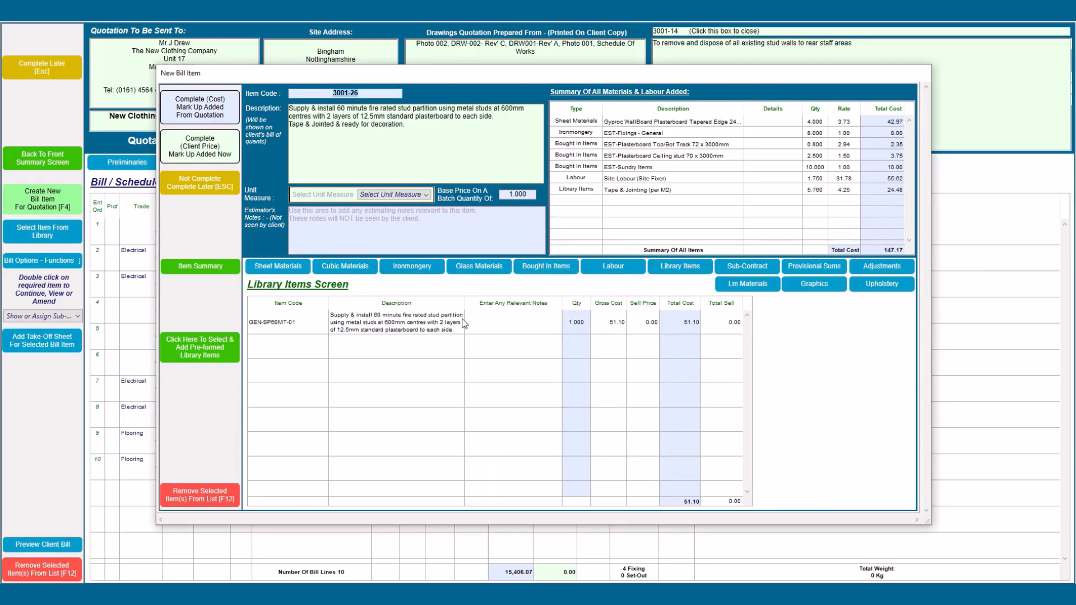
# Step: Set the unit of measure to M2 and type the heading 'To form partion between sales and back of house areas:'
pyautogui.click(391, 195)
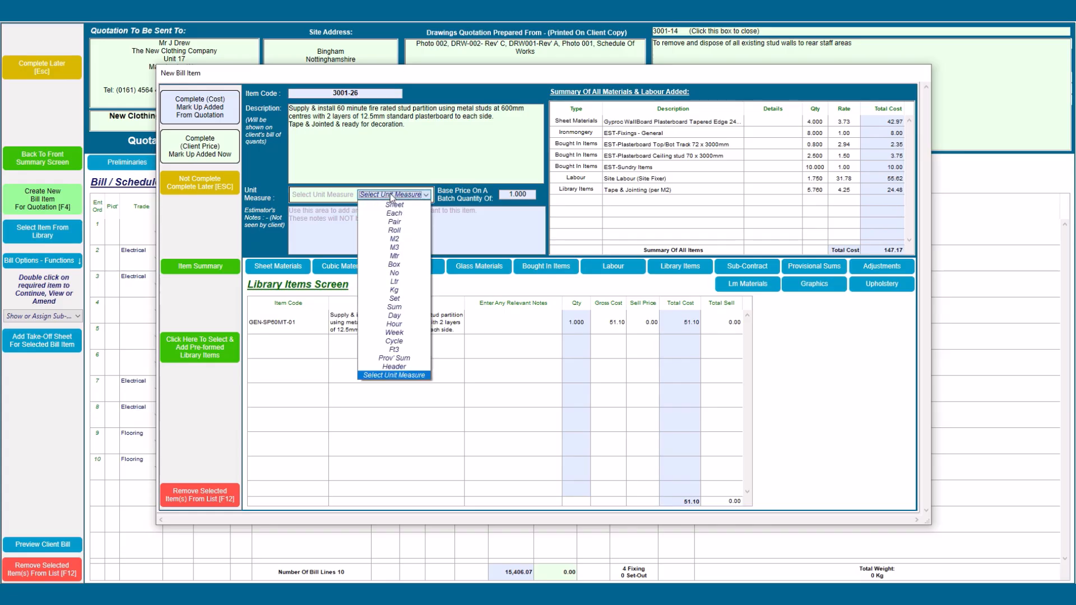
pyautogui.click(401, 239)
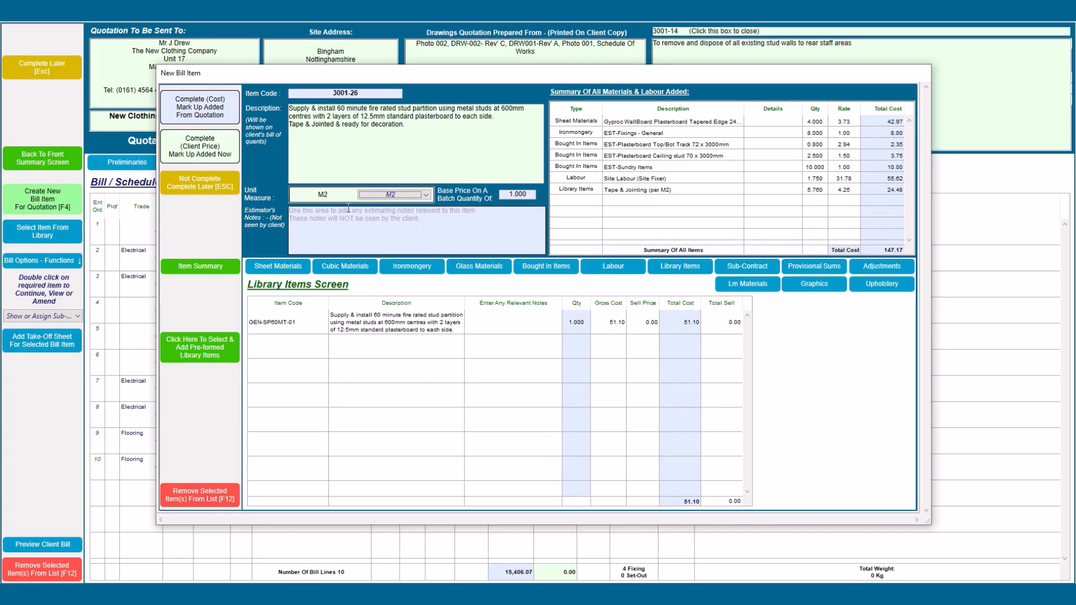
pyautogui.click(289, 109)
pyautogui.write('To form')
pyautogui.write(' part')
pyautogui.write('ion b')
pyautogui.write('etween s')
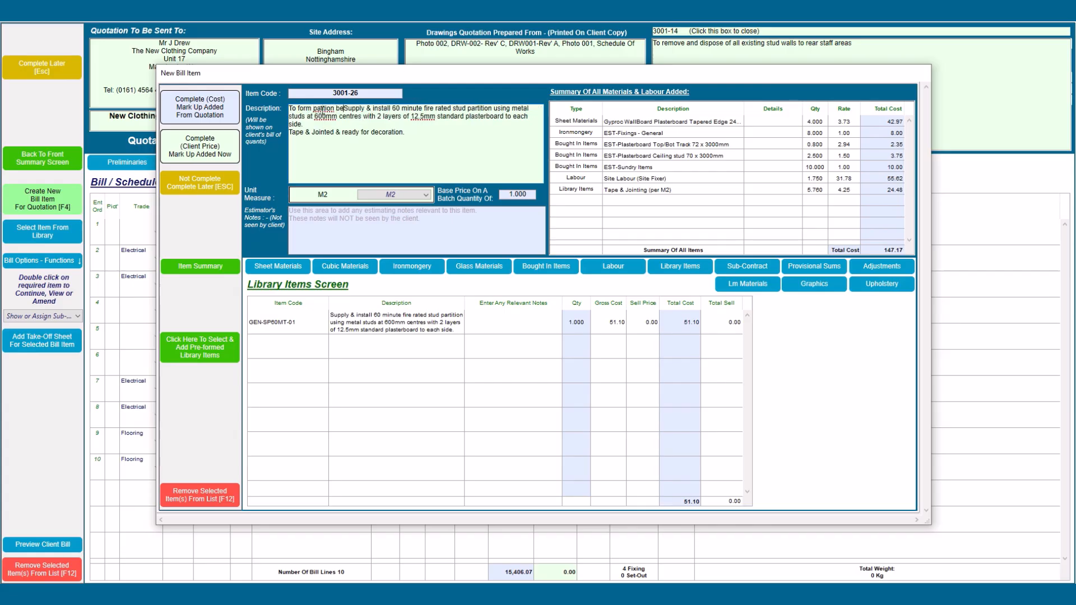
pyautogui.write('ales and')
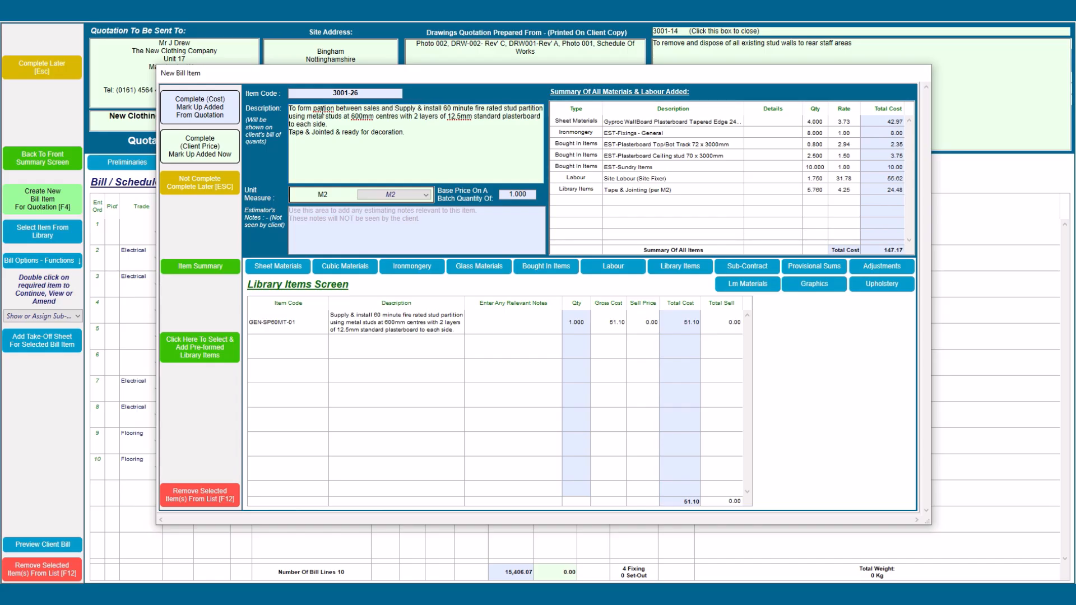
pyautogui.write(' back of house areas:')
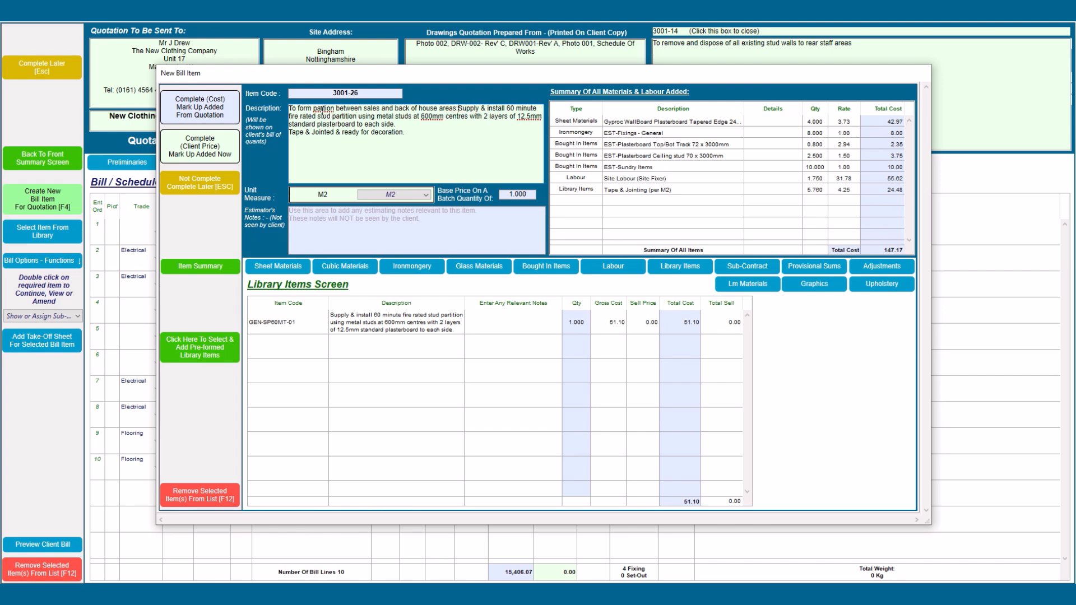
# Step: Put the original description on a new line, correct 'partion' to 'partition', and complete the item at cost
pyautogui.press('Return')
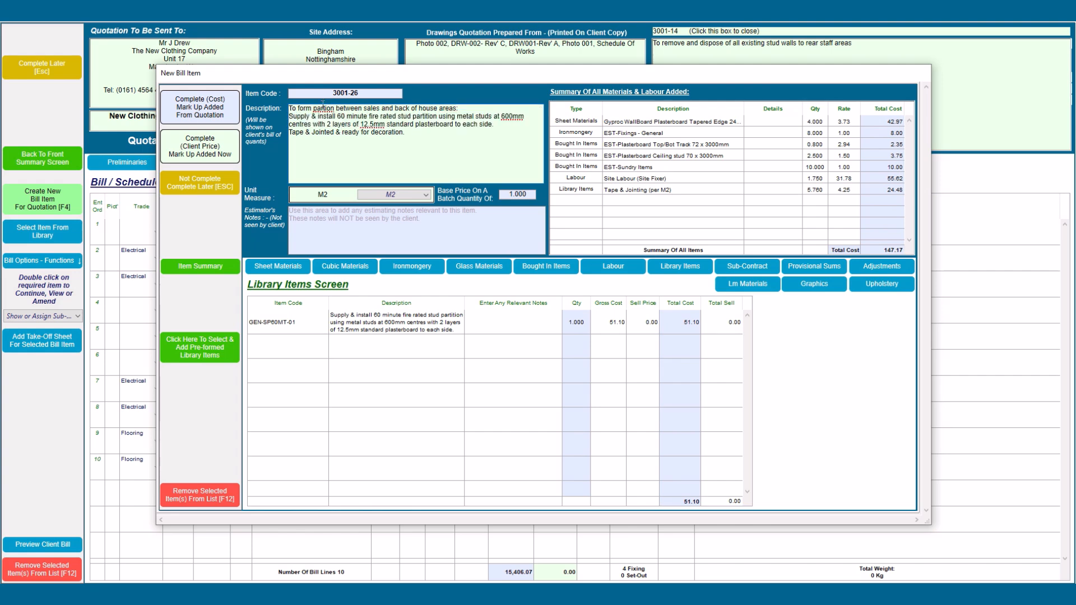
pyautogui.rightClick(323, 108)
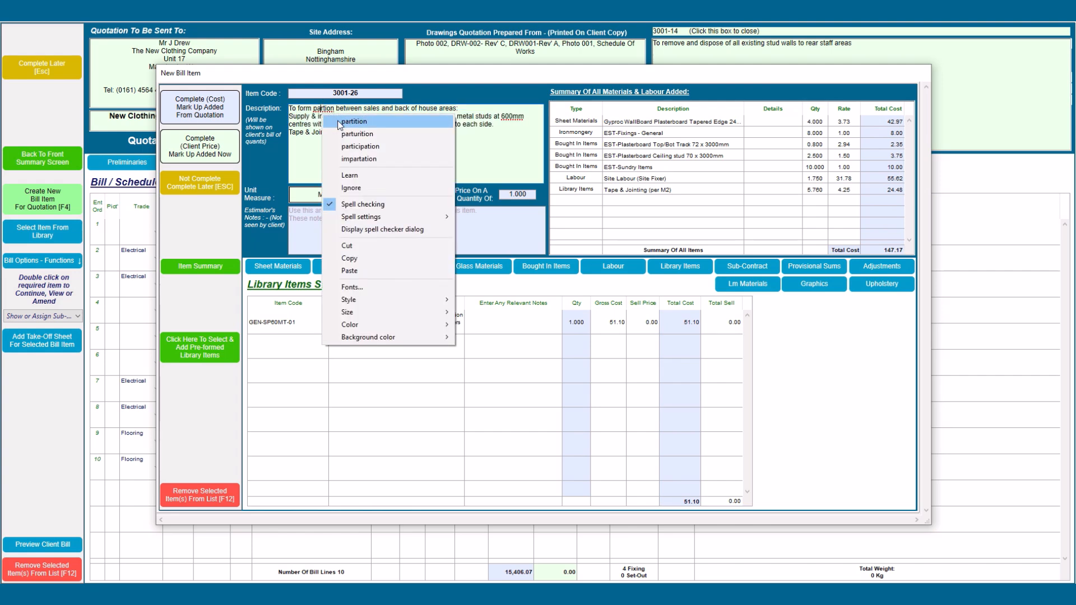
pyautogui.click(375, 121)
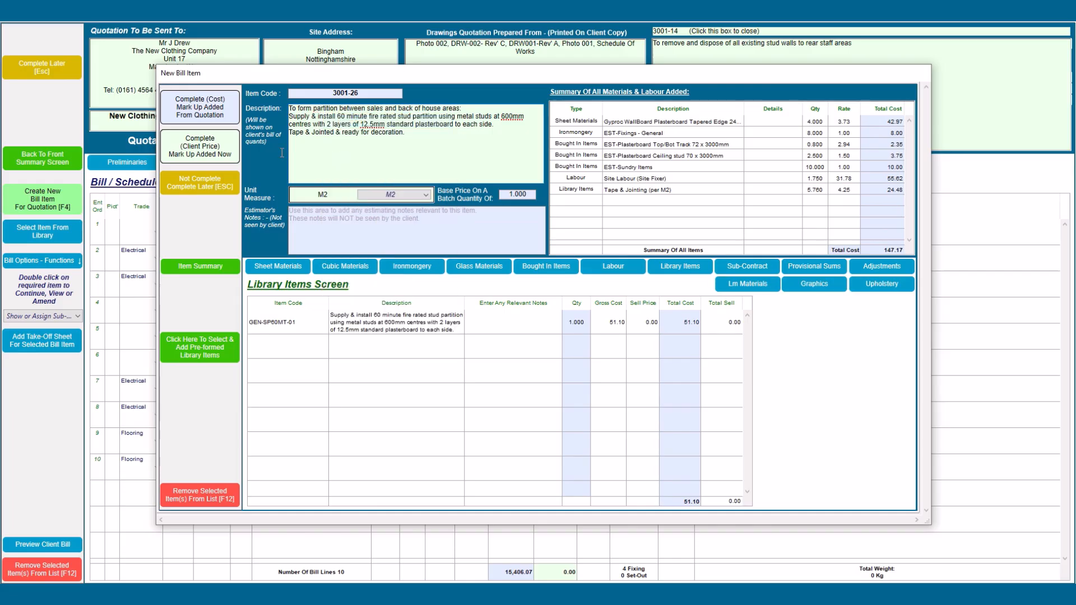
pyautogui.click(220, 118)
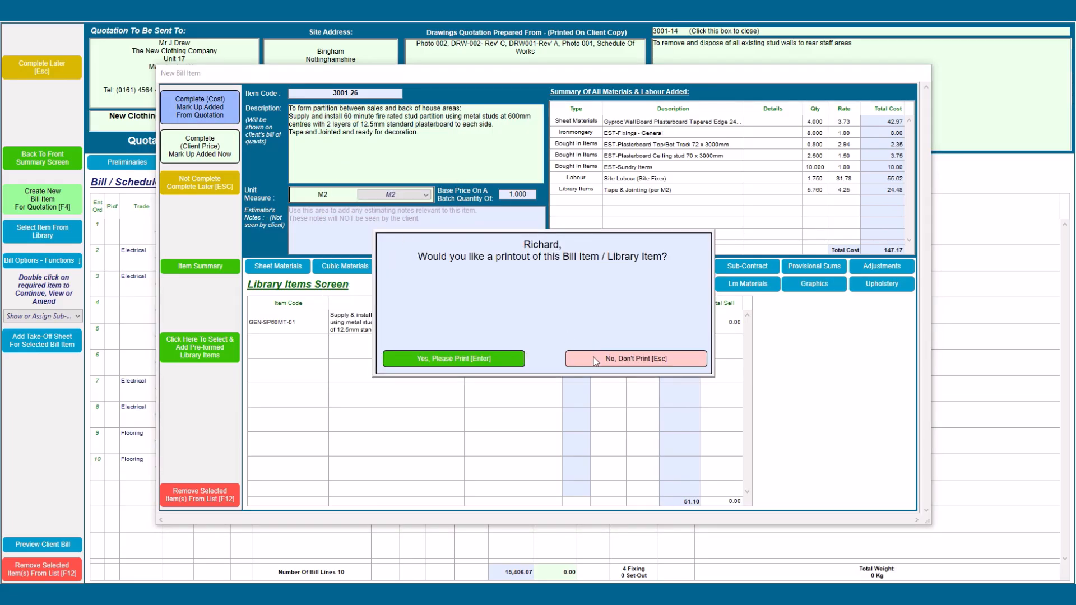
# Step: Skip printing and enter a quantity of 35.5 M2 for item 3001-26
pyautogui.click(577, 358)
pyautogui.write('35.5')
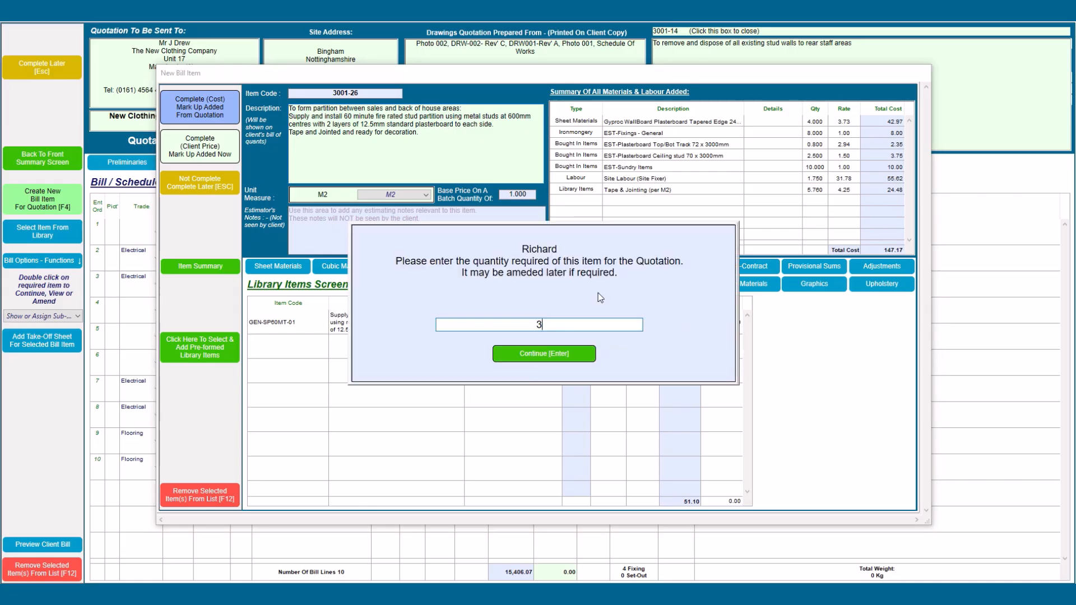
pyautogui.click(529, 355)
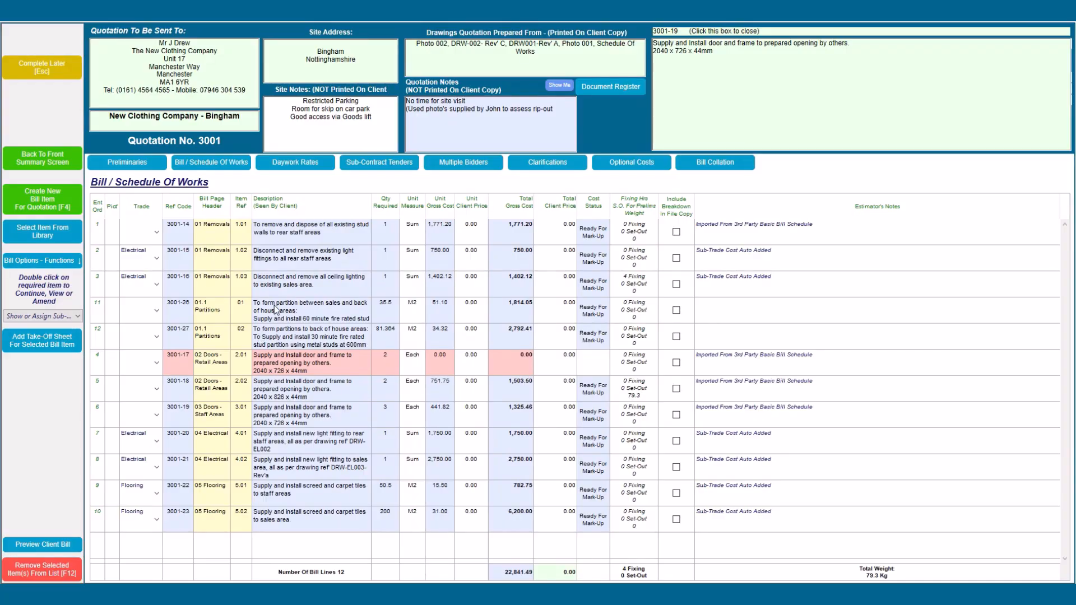
pyautogui.click(276, 346)
# Step: Set Wall C's length to 10 on item 3001-27's take-off sheet, giving 83.764 M2
pyautogui.click(55, 347)
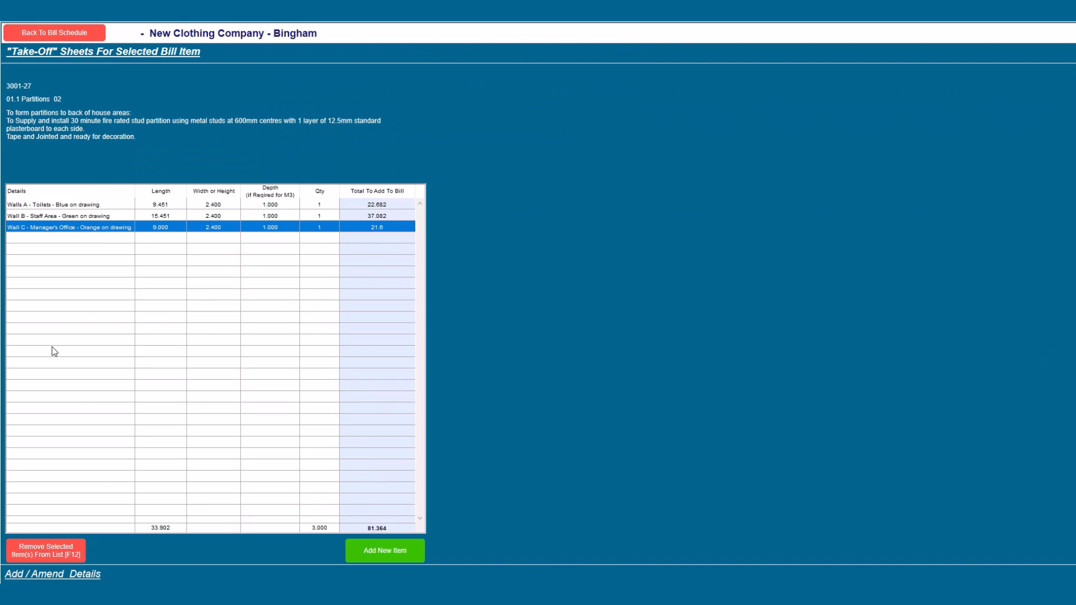
pyautogui.click(167, 227)
pyautogui.write('10')
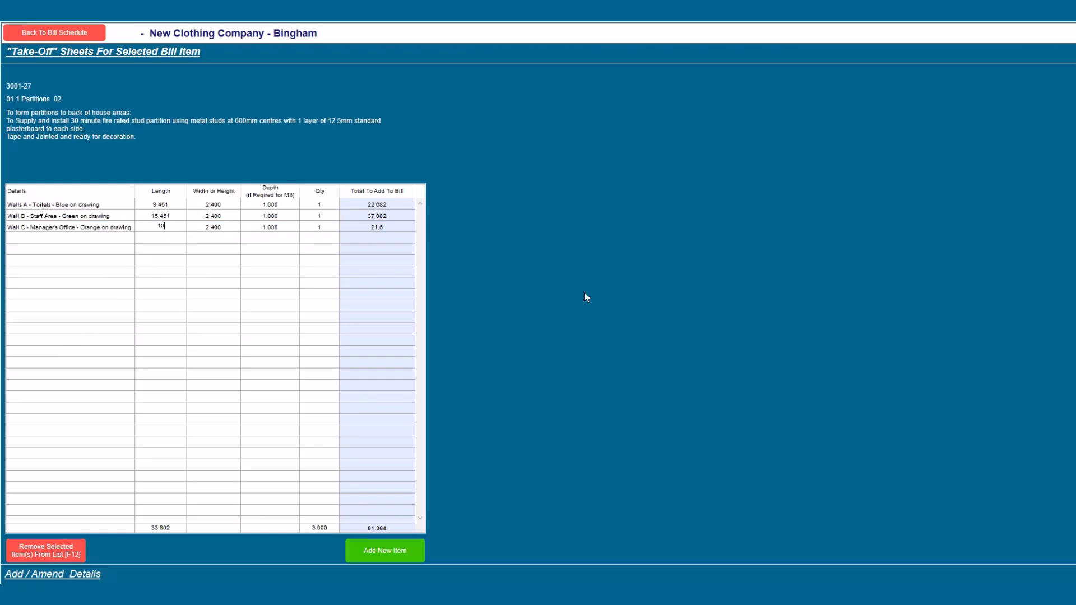
pyautogui.press('Tab')
pyautogui.click(64, 37)
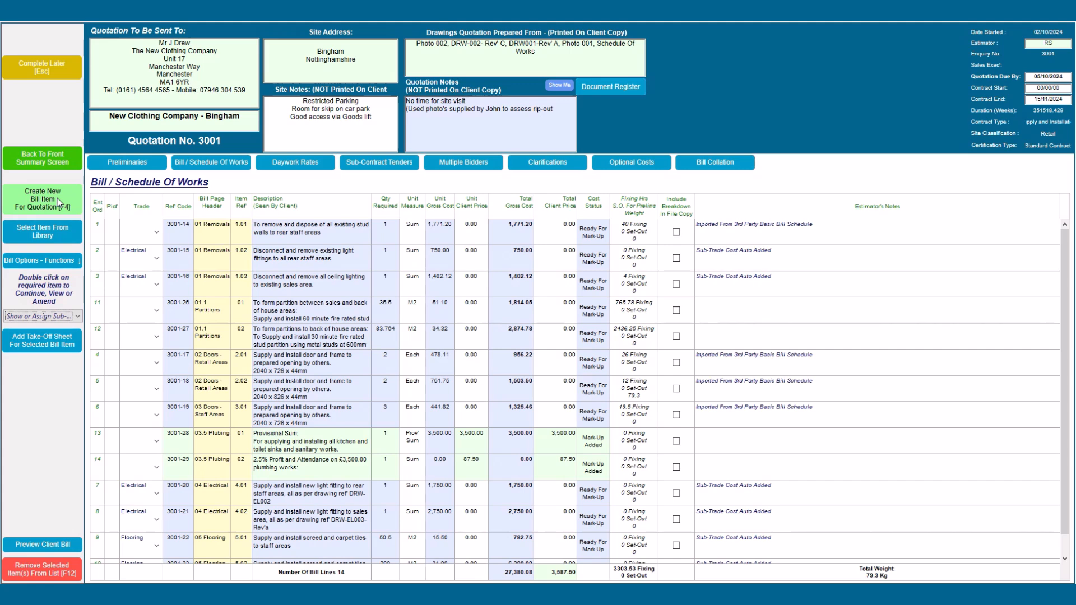
pyautogui.click(58, 203)
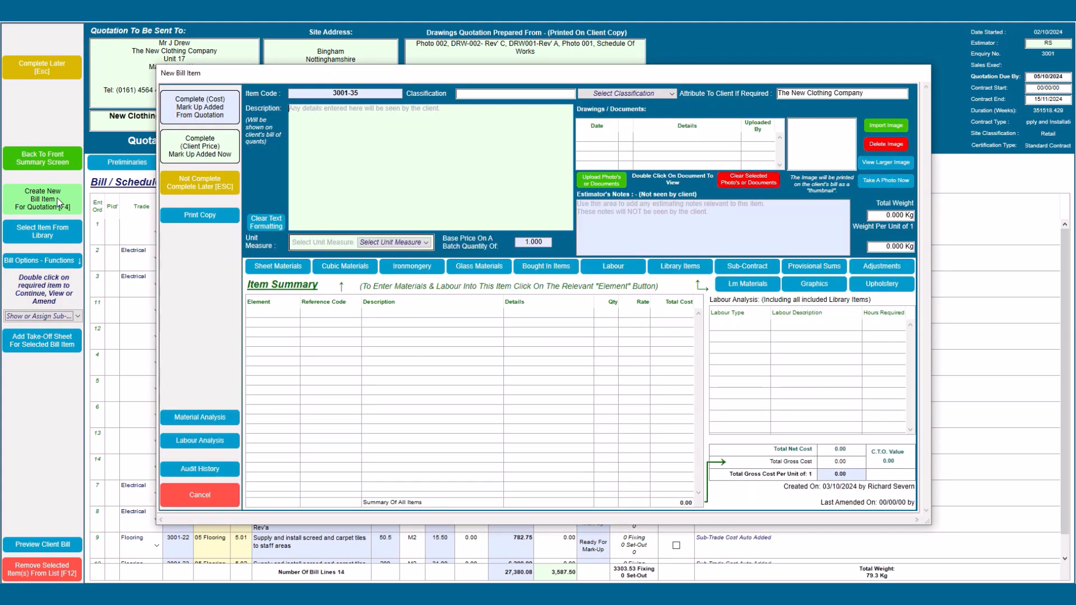
pyautogui.click(218, 493)
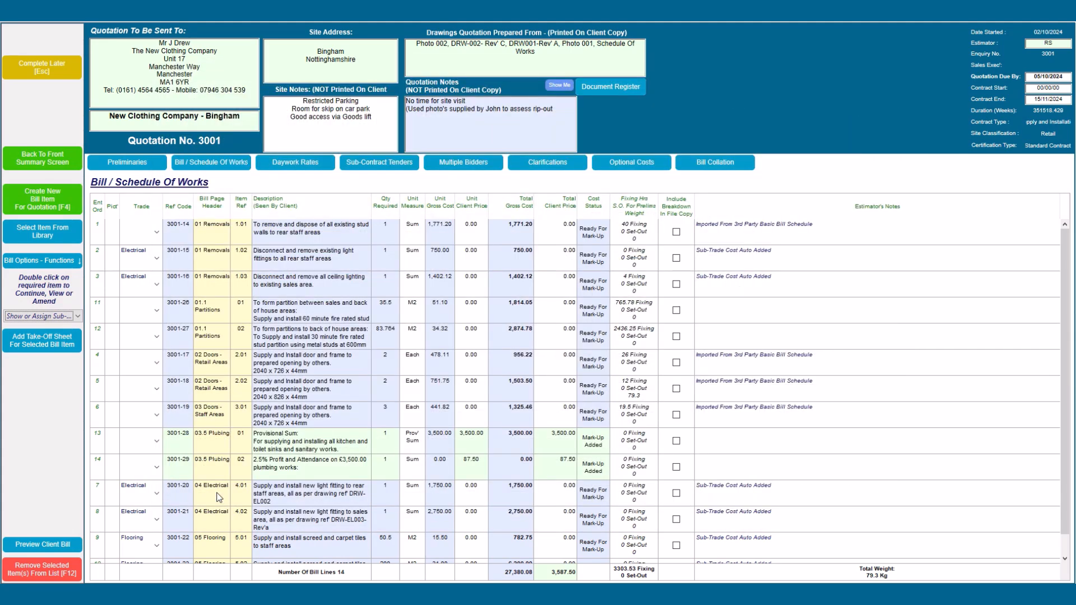
pyautogui.click(45, 232)
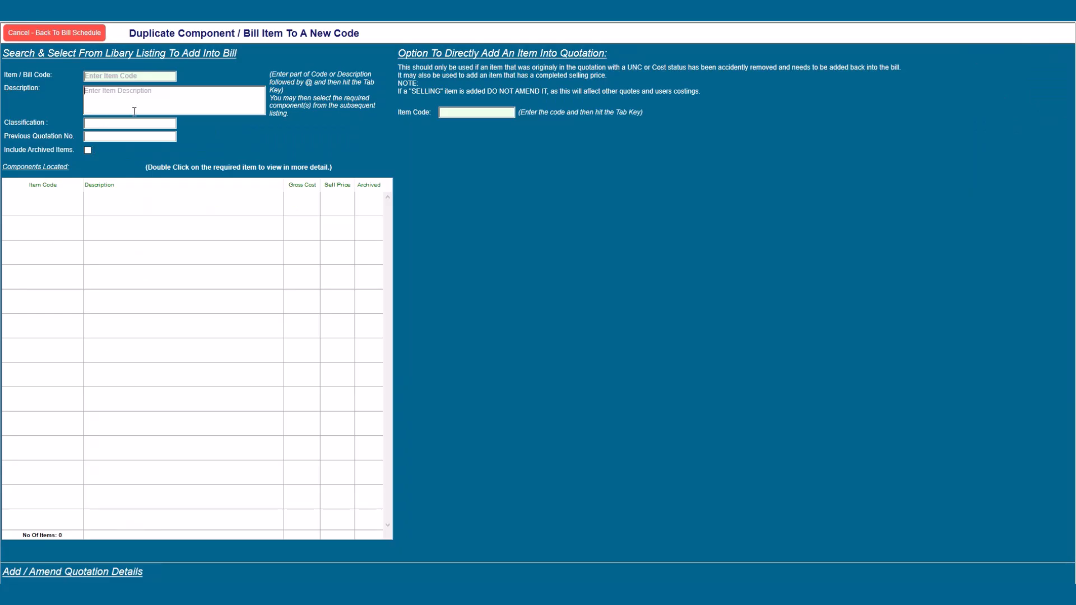
pyautogui.write('@REcep@')
pyautogui.press('Tab')
pyautogui.scroll(-13, 179, 376)
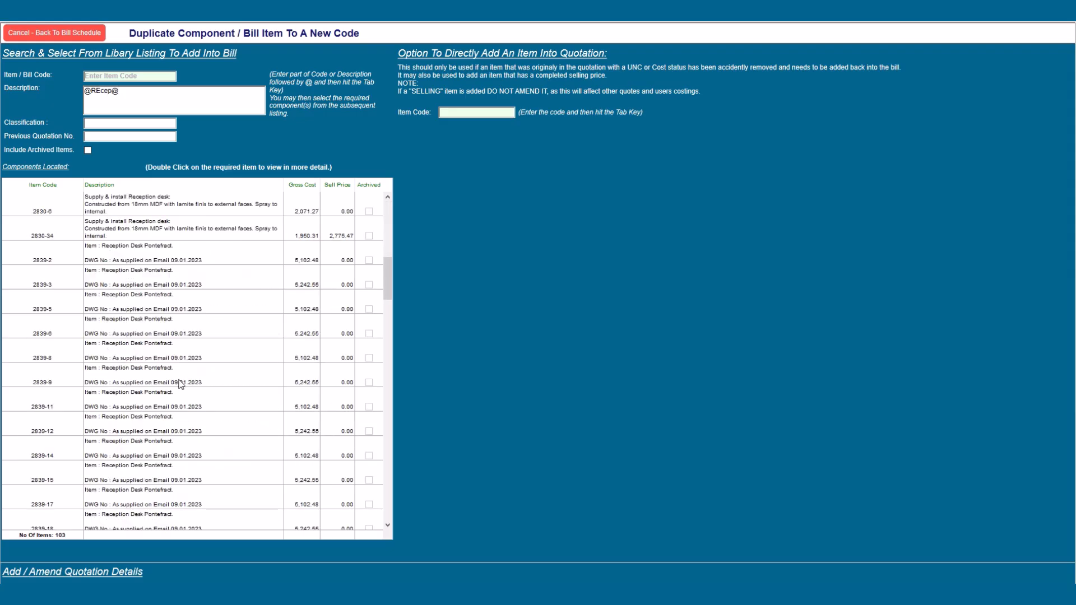
pyautogui.scroll(-10, 180, 386)
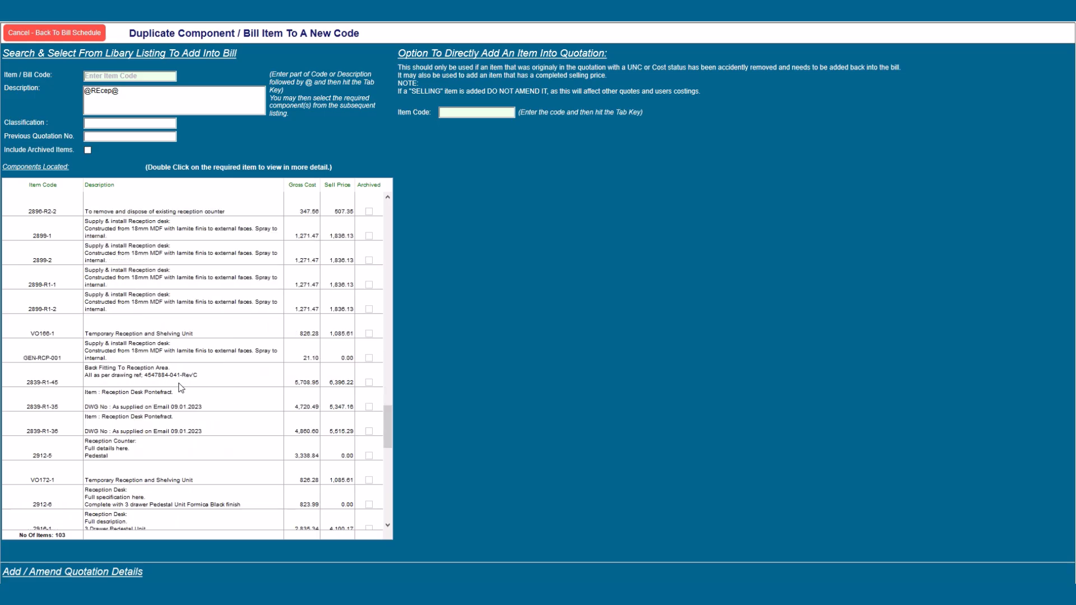
pyautogui.scroll(3, 181, 387)
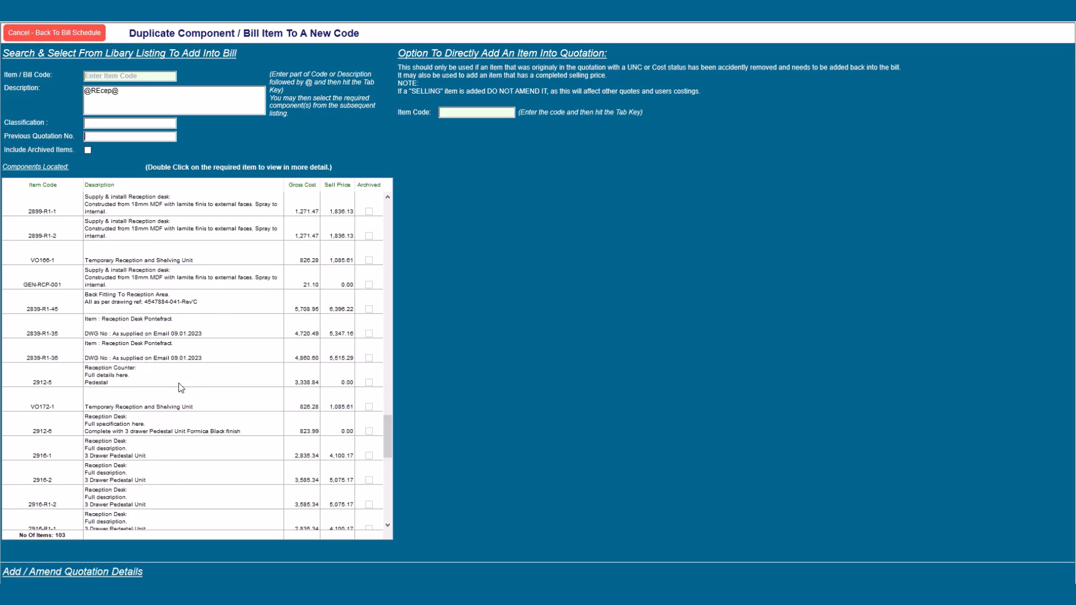
pyautogui.scroll(-18, 181, 389)
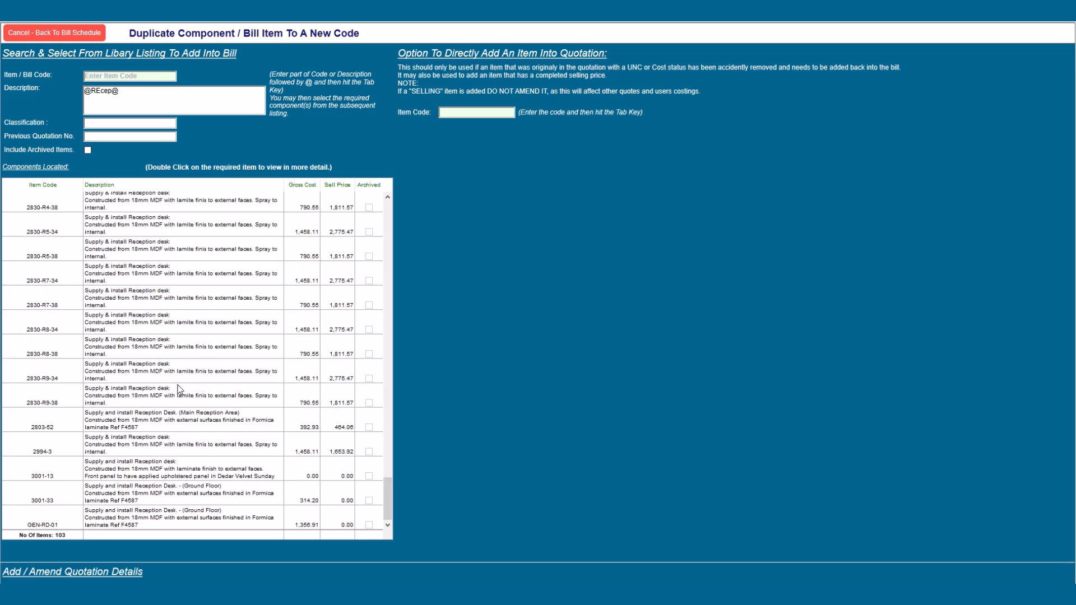
pyautogui.doubleClick(108, 521)
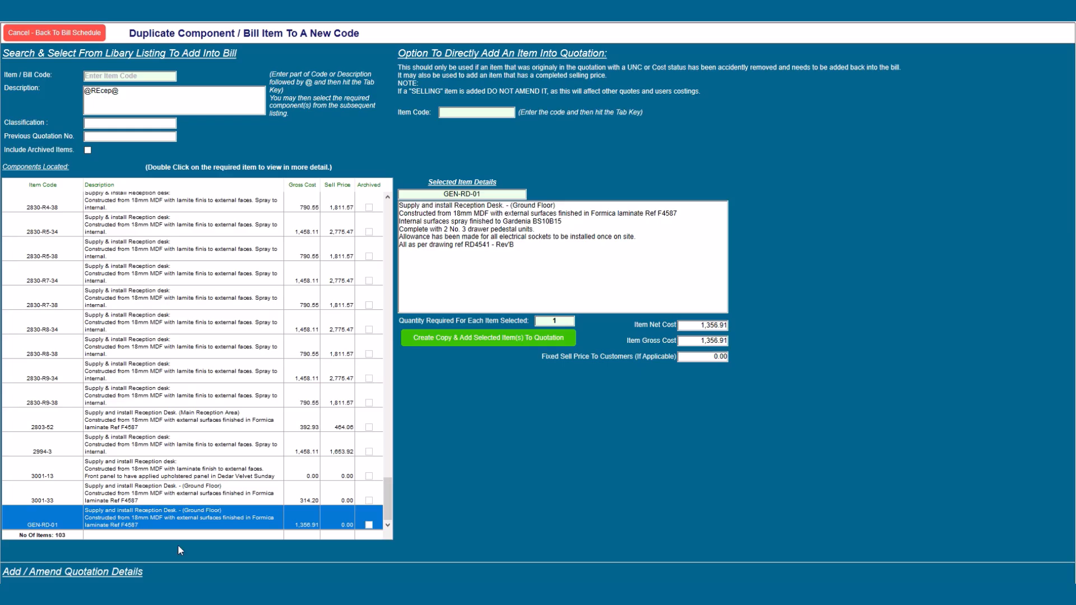
pyautogui.click(458, 338)
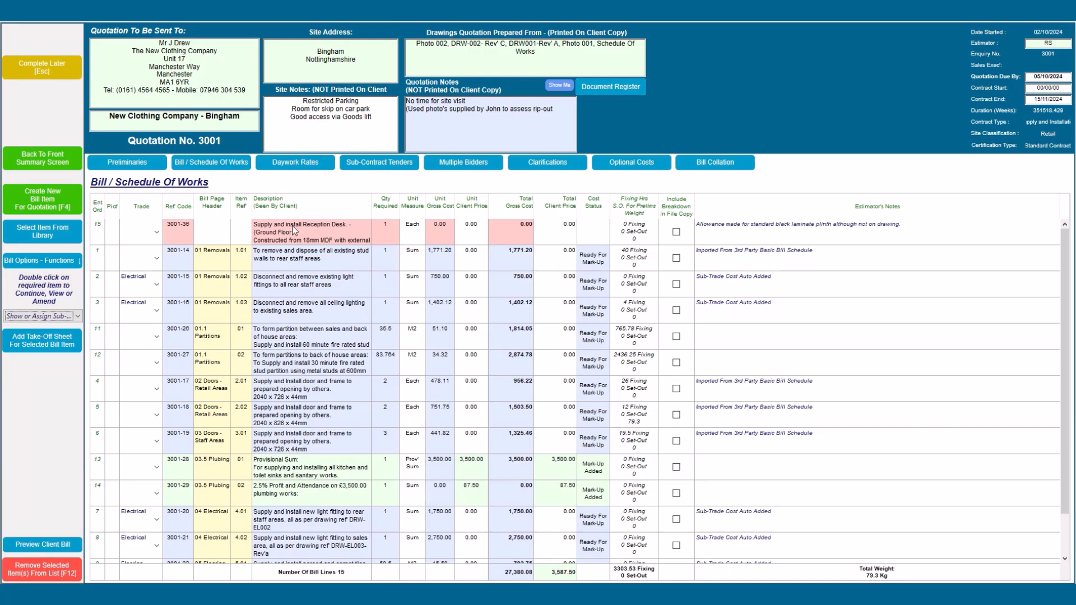
# Step: Amend reception desk item 3001-36's description so 'Ground Floor' reads 'Entrance Lobby'
pyautogui.click(293, 233)
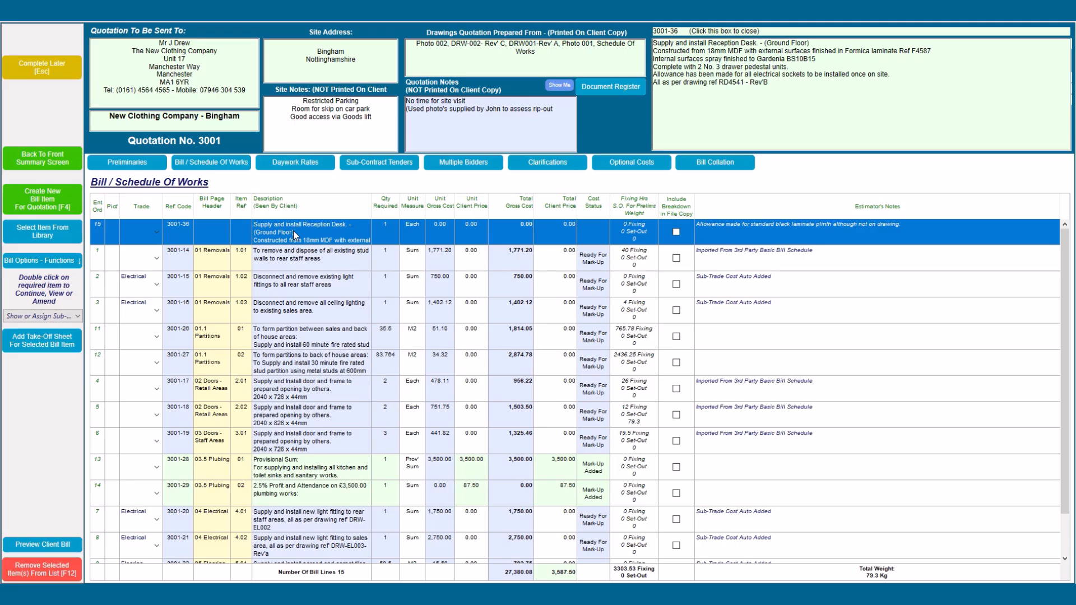
pyautogui.doubleClick(295, 234)
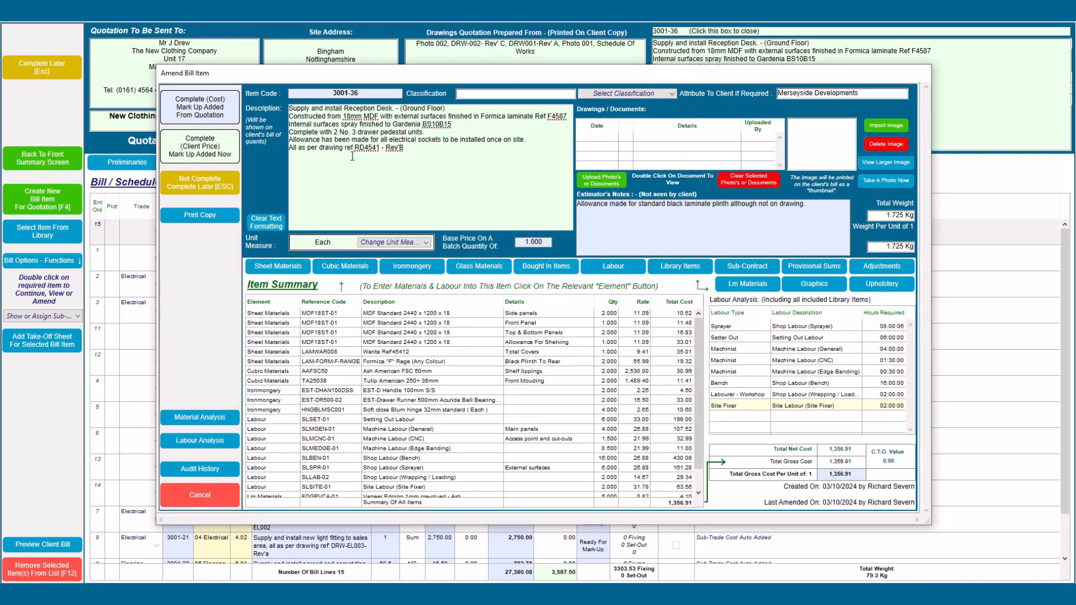
pyautogui.doubleClick(413, 108)
pyautogui.write('Entrance')
pyautogui.press('BackSpace')
pyautogui.press('BackSpace')
pyautogui.press('BackSpace')
pyautogui.press('BackSpace')
pyautogui.press('BackSpace')
pyautogui.write('Lobby')
pyautogui.click(449, 182)
# Step: Set the Warite Ref45412 sheet material quantity to 2
pyautogui.click(295, 267)
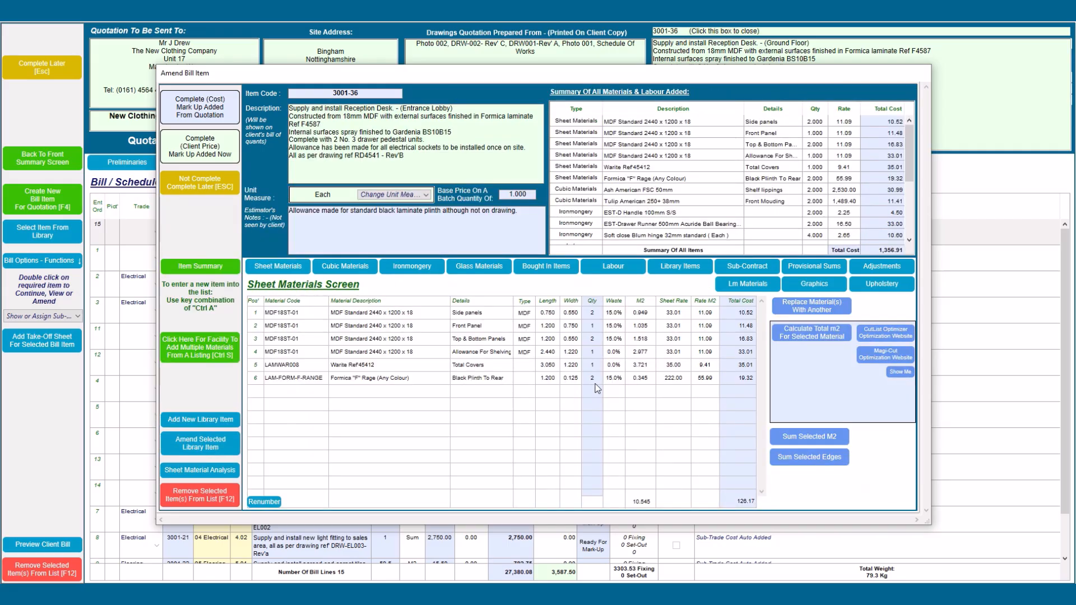
pyautogui.click(596, 365)
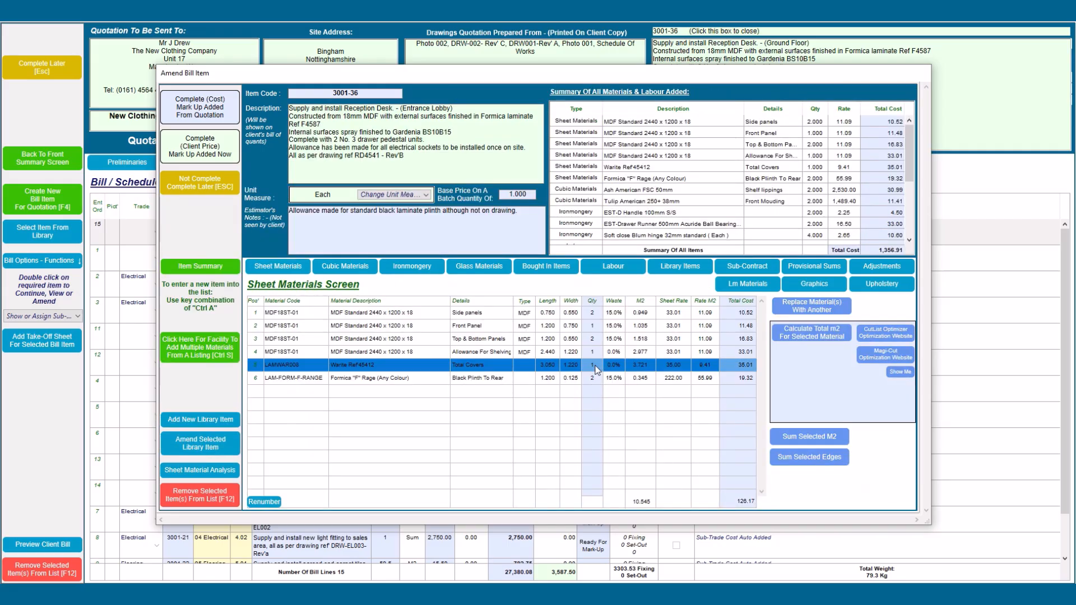
pyautogui.click(595, 365)
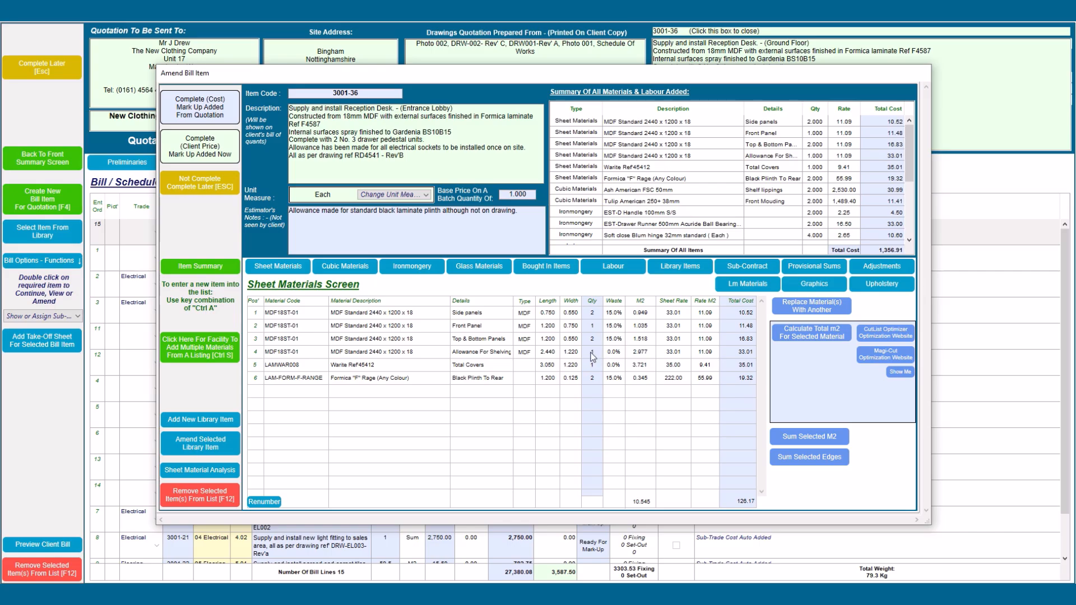
pyautogui.write('2')
pyautogui.press('Tab')
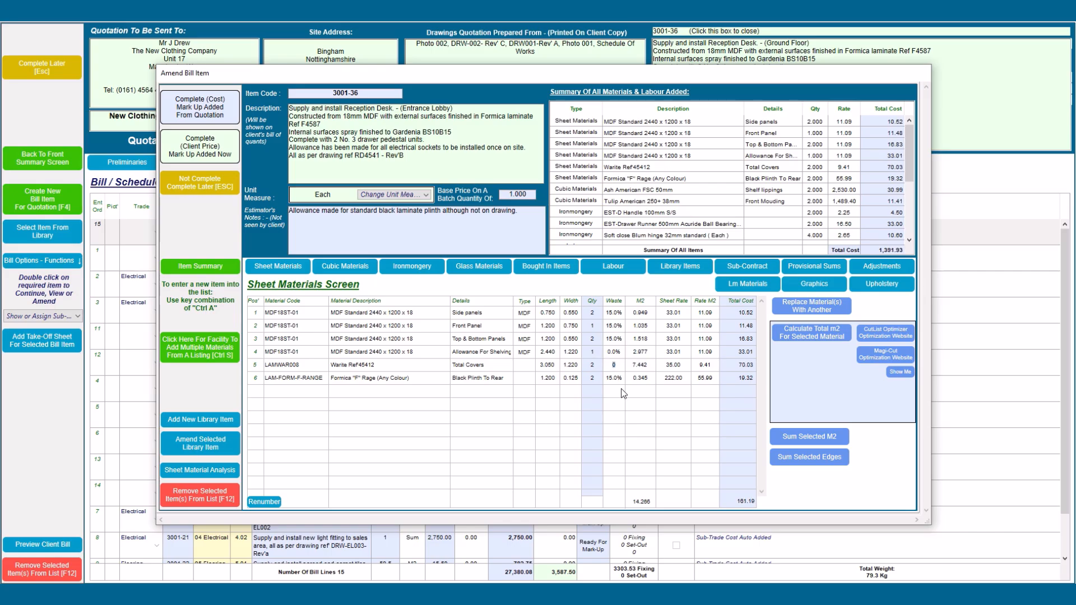
# Step: Give the item's Shop Labour (Bench) line 20 hours
pyautogui.click(625, 270)
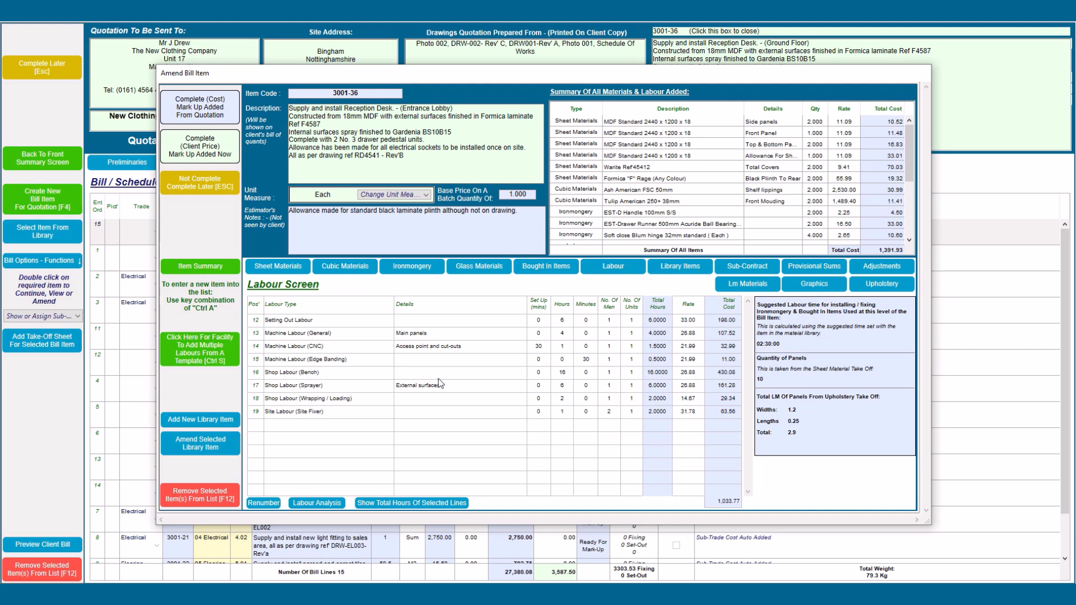
pyautogui.click(566, 372)
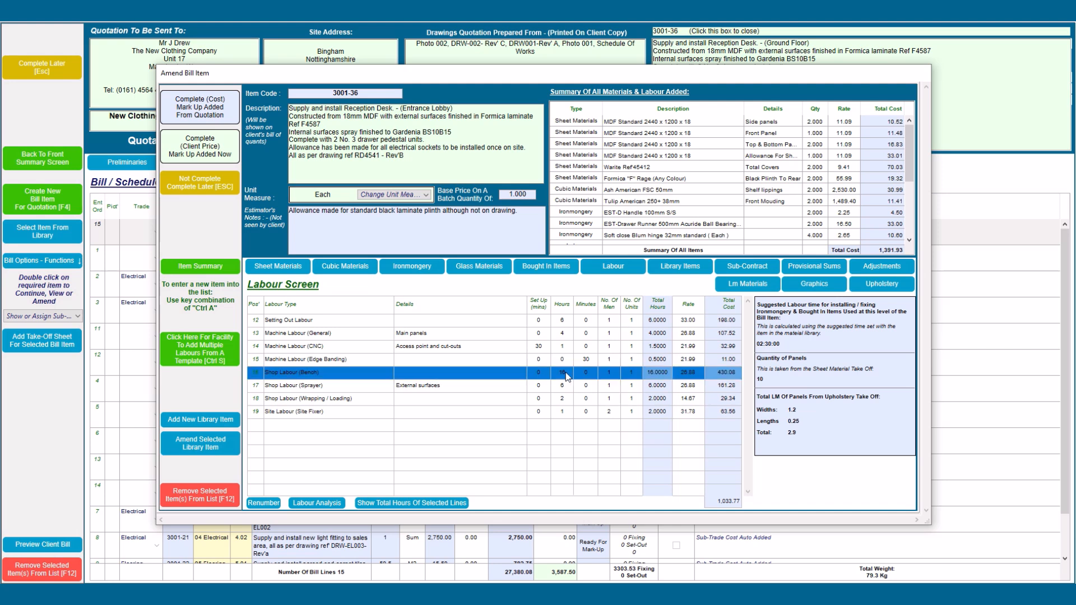
pyautogui.click(566, 373)
pyautogui.write('20')
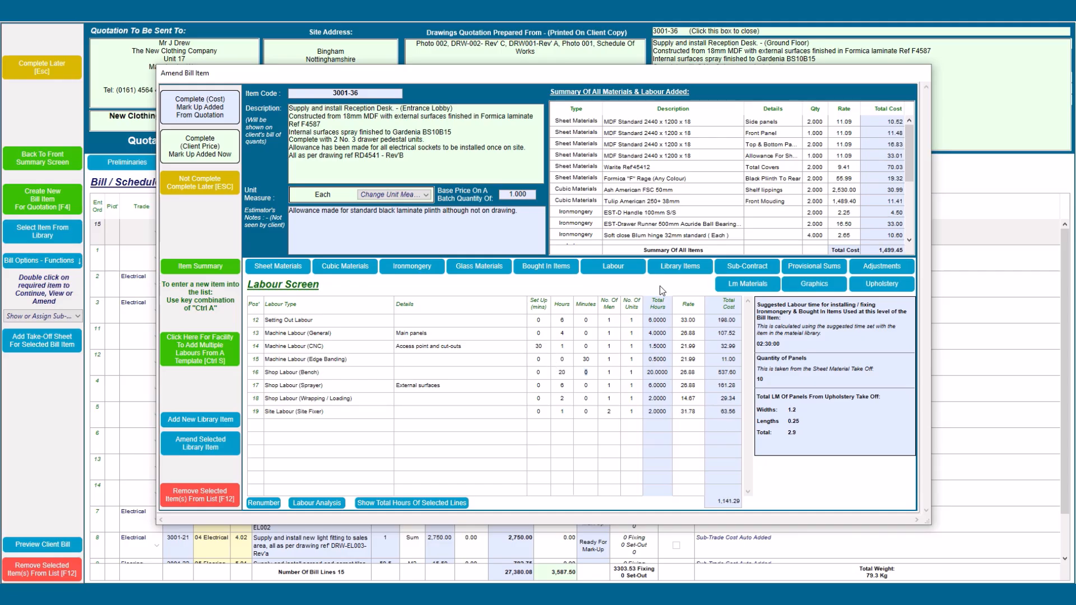
pyautogui.press('Tab')
pyautogui.click(674, 270)
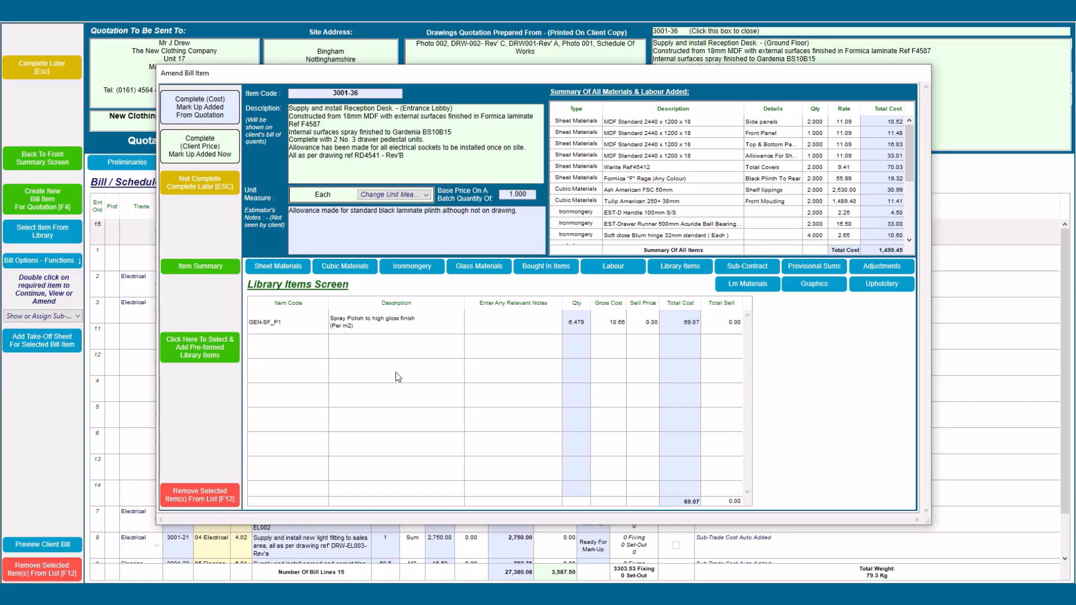
pyautogui.click(197, 359)
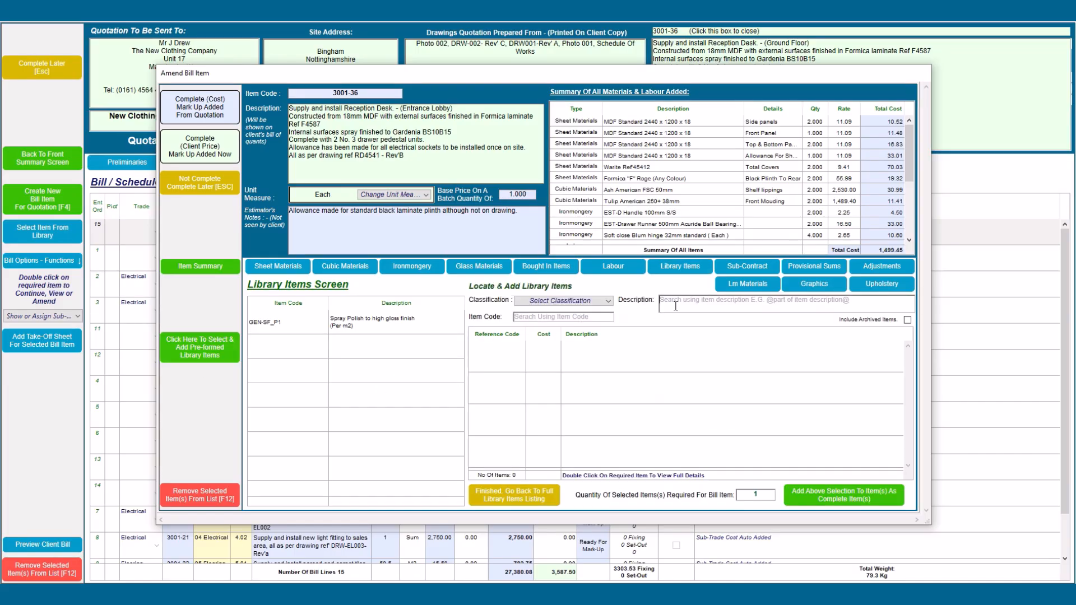
pyautogui.write('@P')
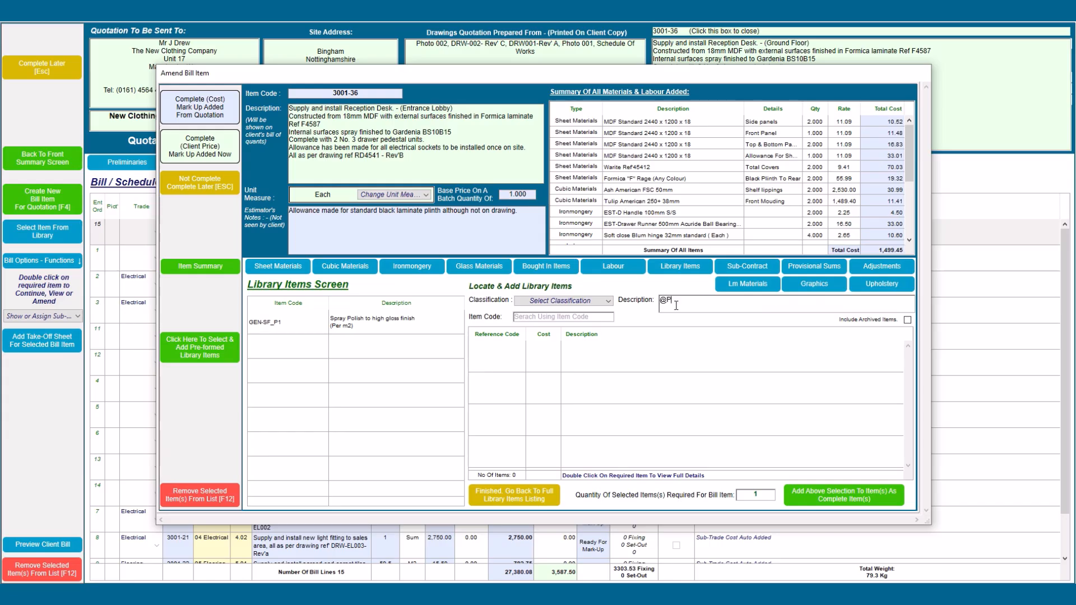
pyautogui.write('ed@')
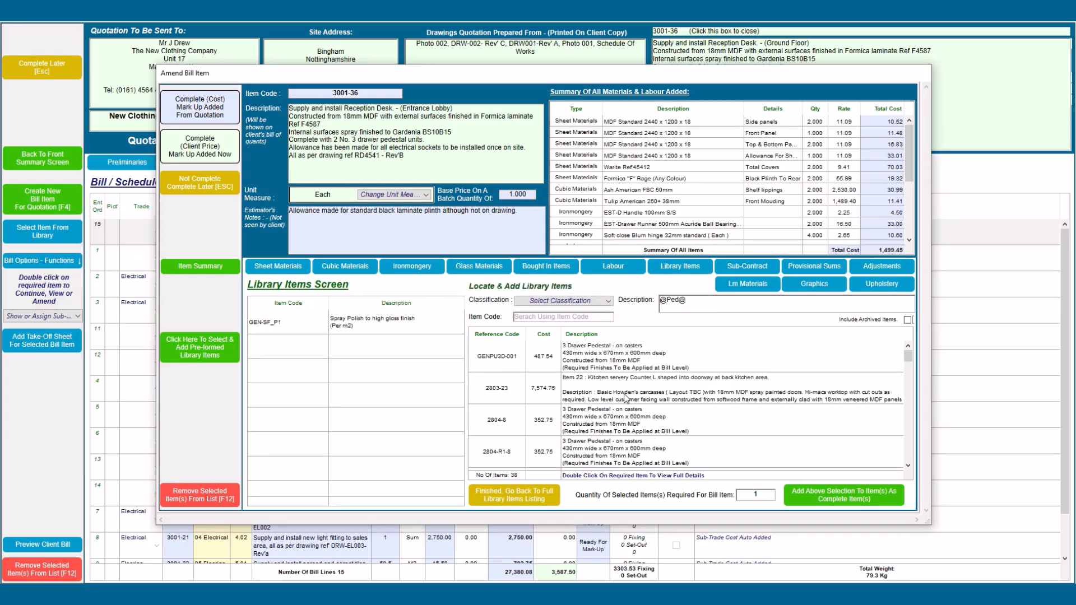
pyautogui.click(602, 359)
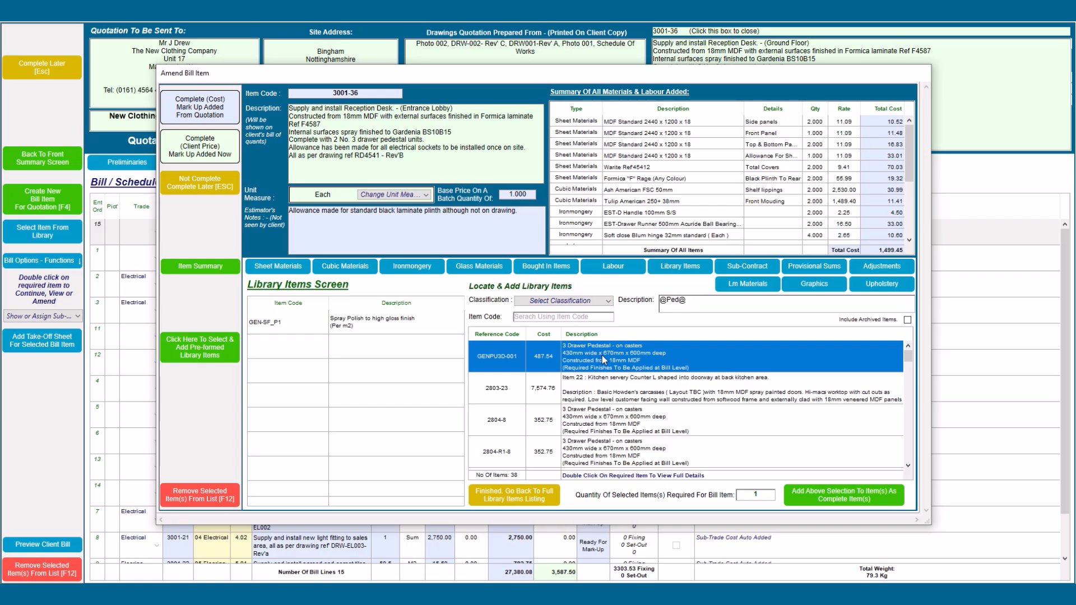
pyautogui.doubleClick(602, 355)
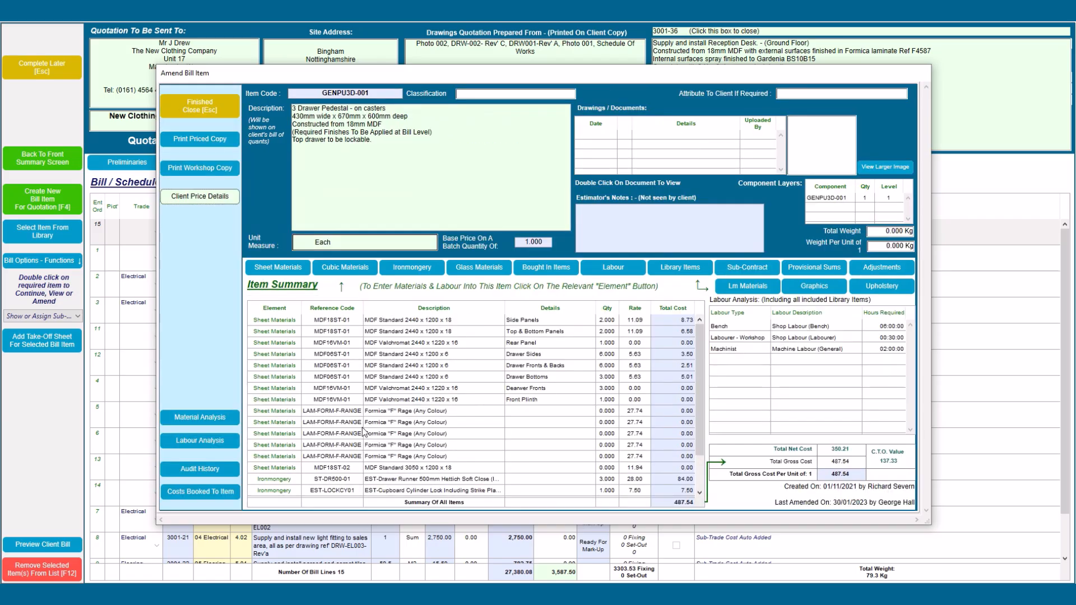
pyautogui.scroll(-1, 351, 435)
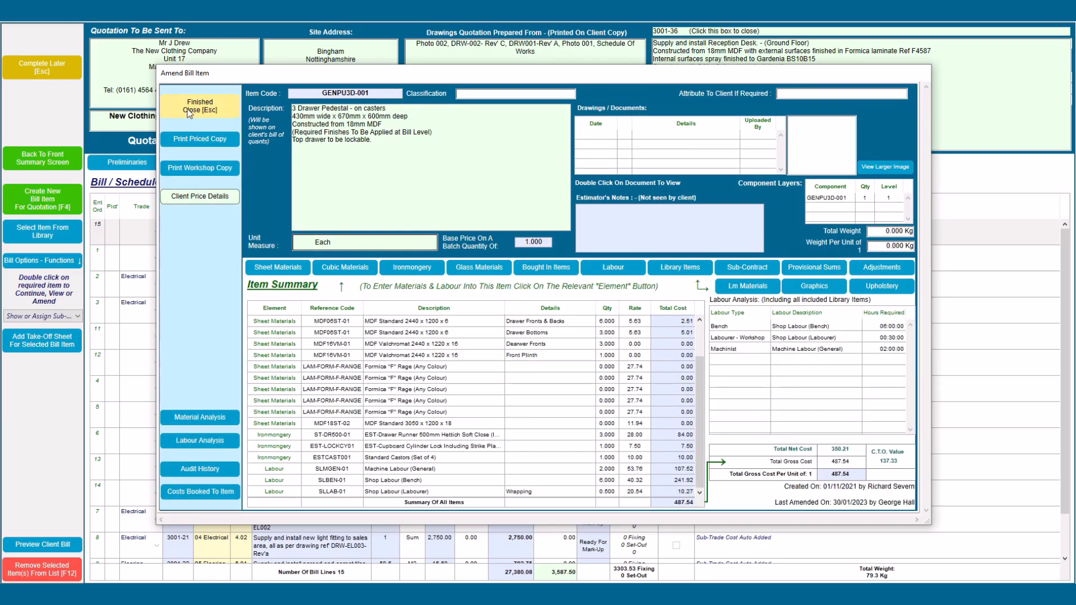
pyautogui.press('Escape')
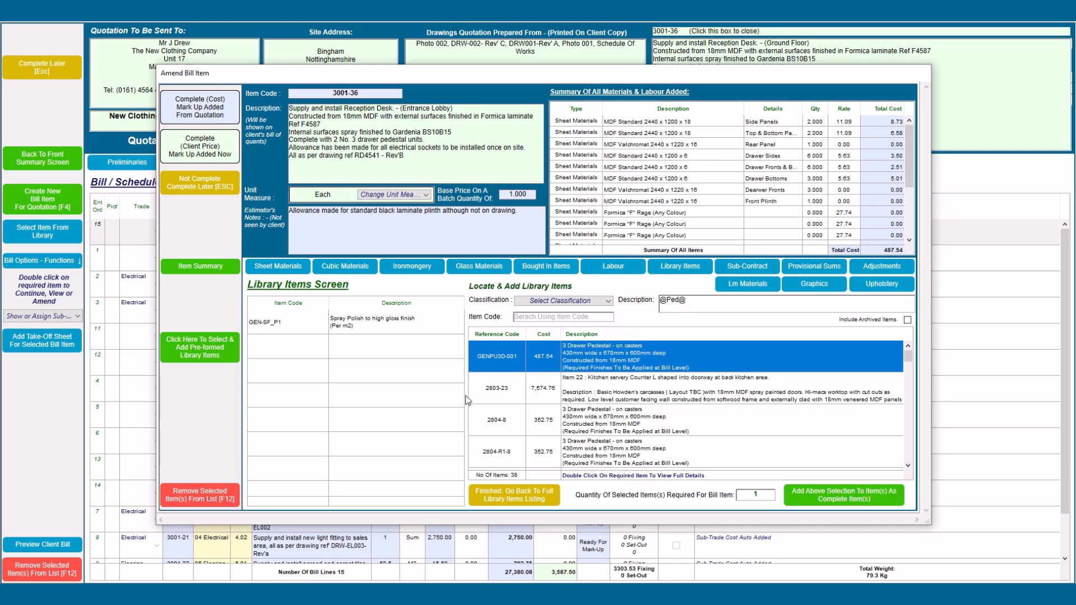
pyautogui.click(813, 492)
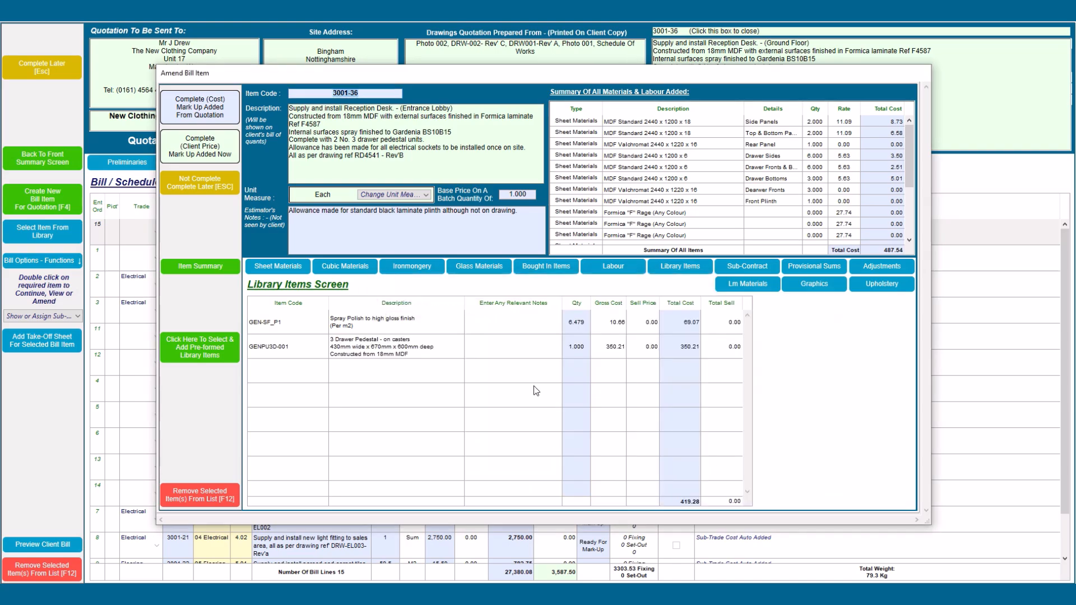
# Step: Complete the reception desk item at cost, 1,849.66, with no printout
pyautogui.click(196, 270)
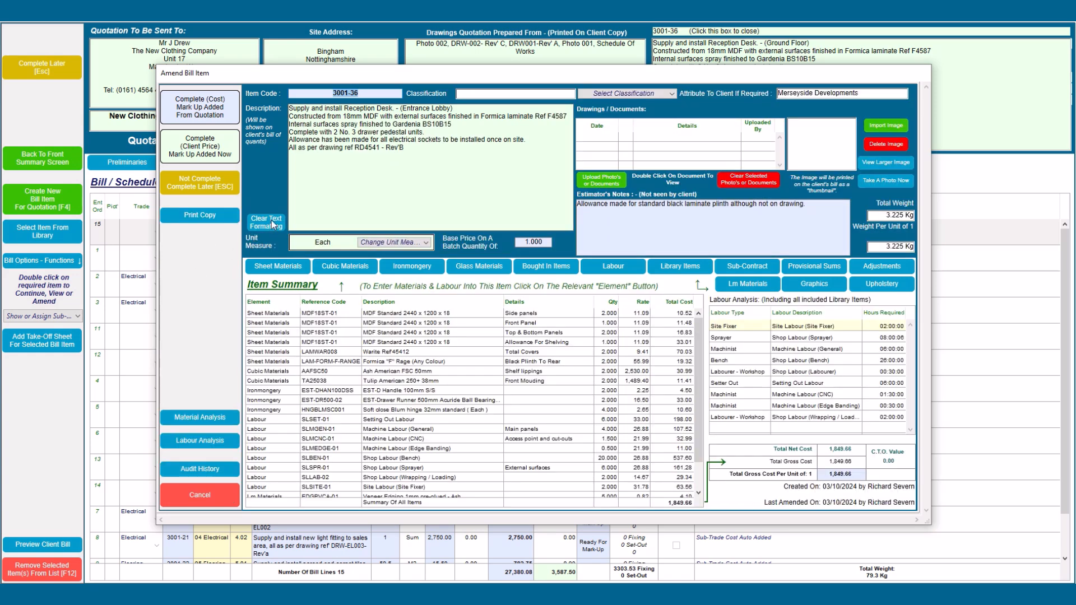
pyautogui.click(209, 111)
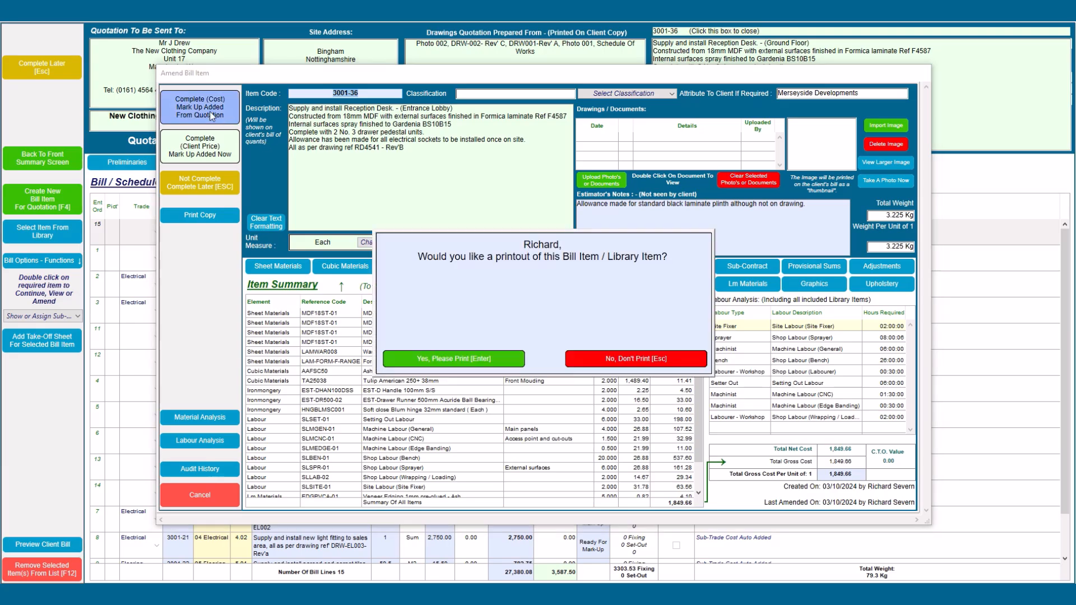
pyautogui.click(651, 361)
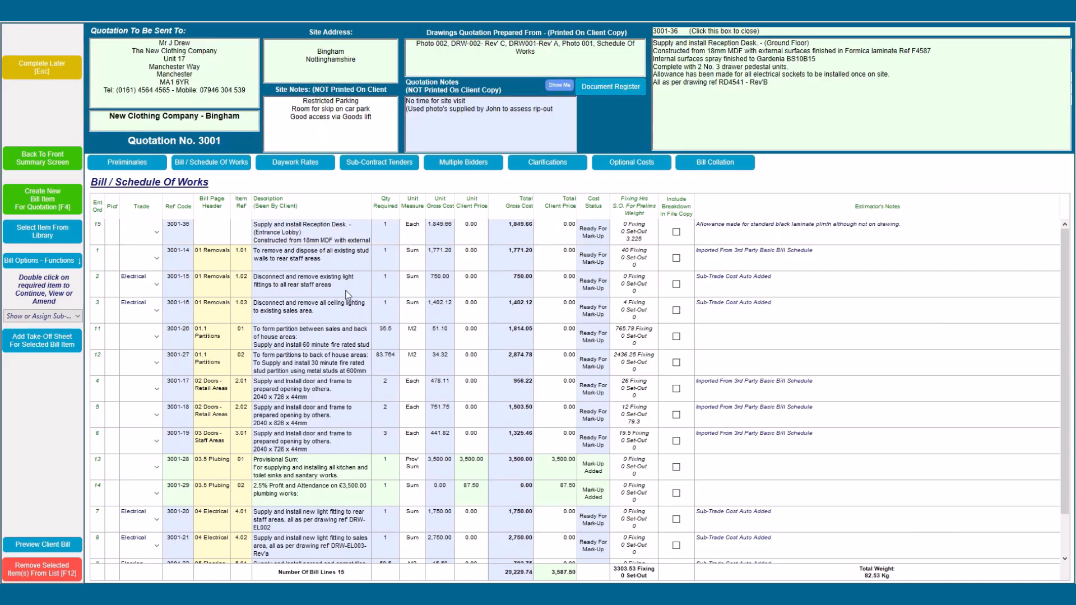
# Step: Give the reception desk line bill page header '03.6 Fitting' and item ref 01, then re-sort the bill
pyautogui.click(224, 229)
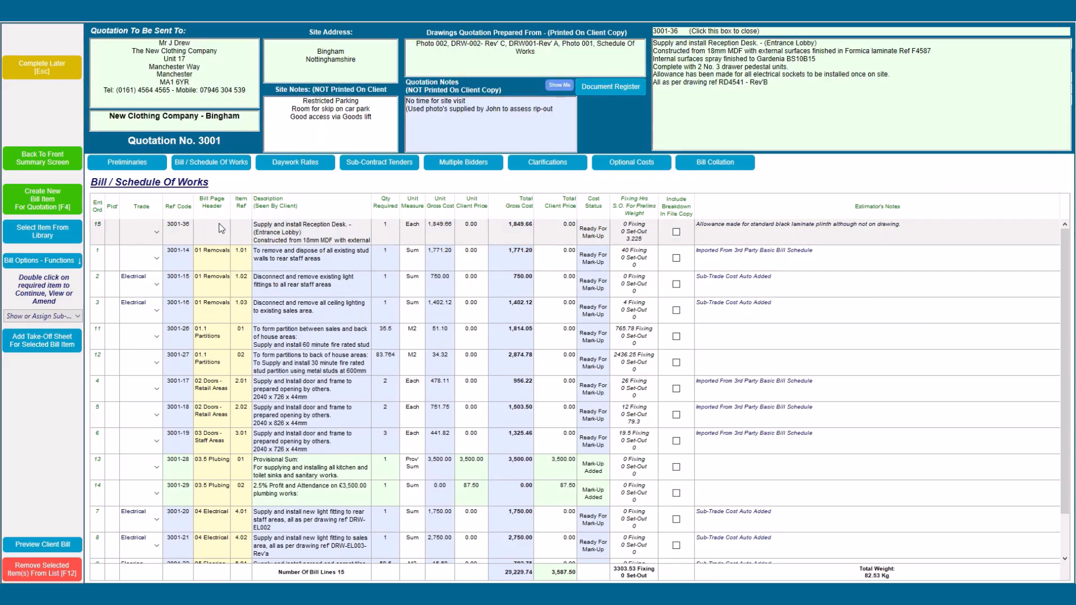
pyautogui.click(220, 229)
pyautogui.write('0')
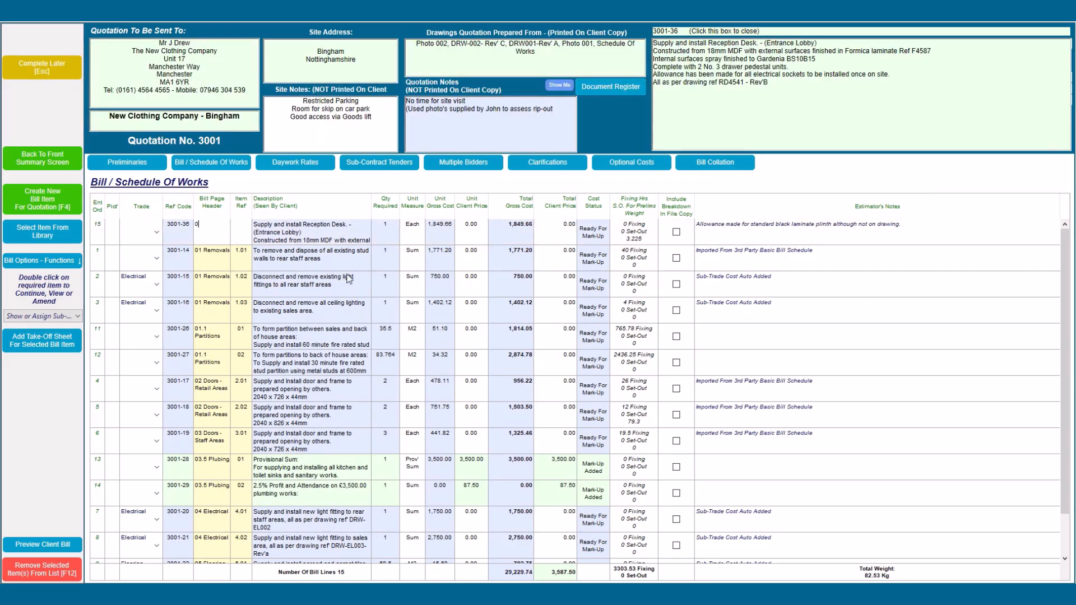
pyautogui.write('3.6')
pyautogui.write(' Fitting')
pyautogui.write('01')
pyautogui.press('Tab')
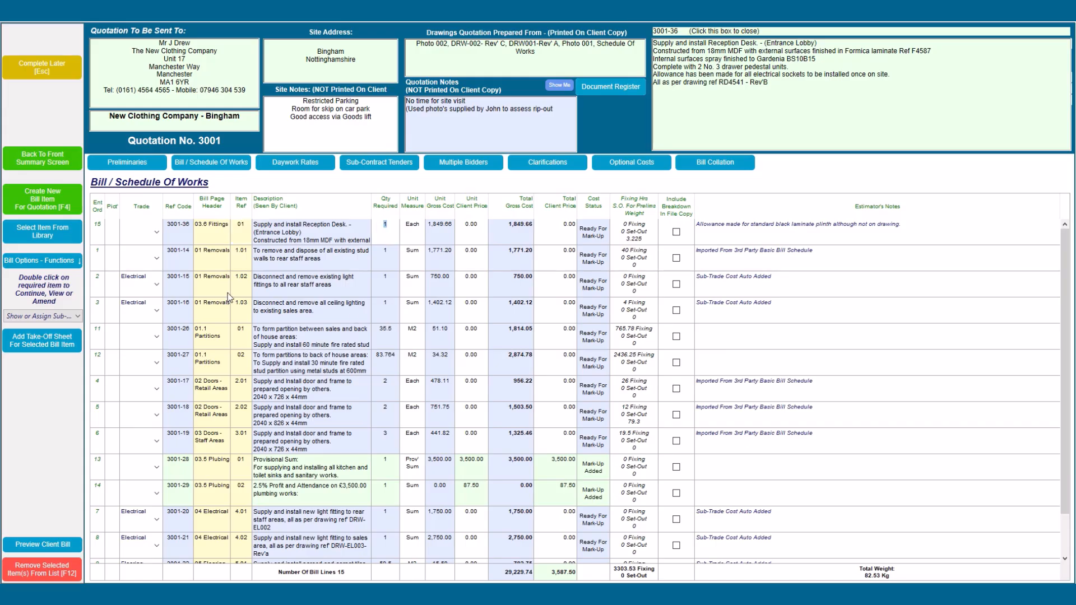
pyautogui.click(200, 163)
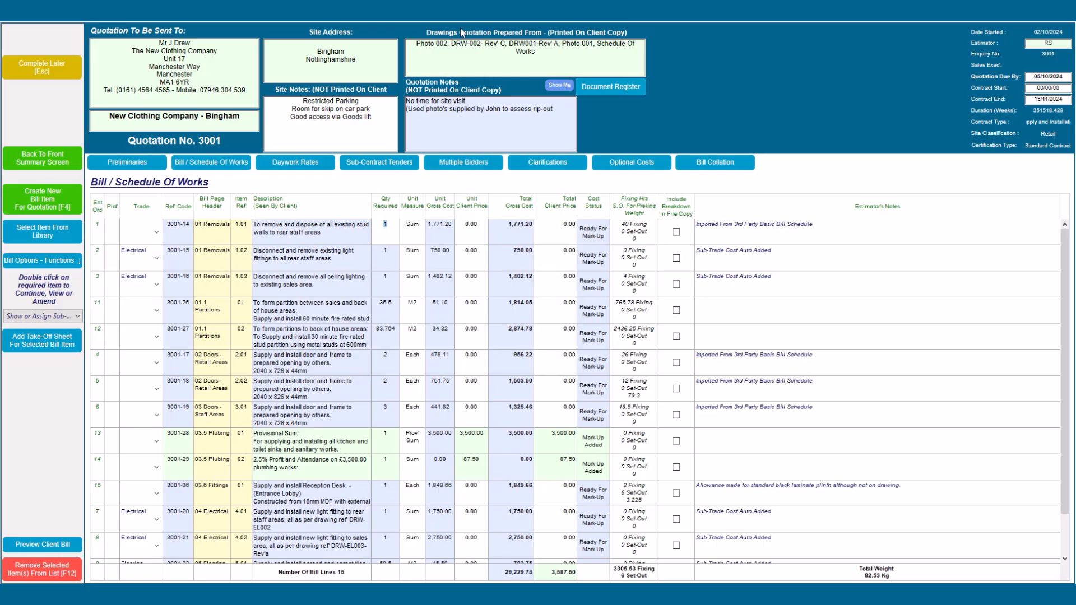
# Step: Review the bill's material analysis, then view the labour analysis totalling 6,048.72
pyautogui.click(42, 260)
pyautogui.click(83, 366)
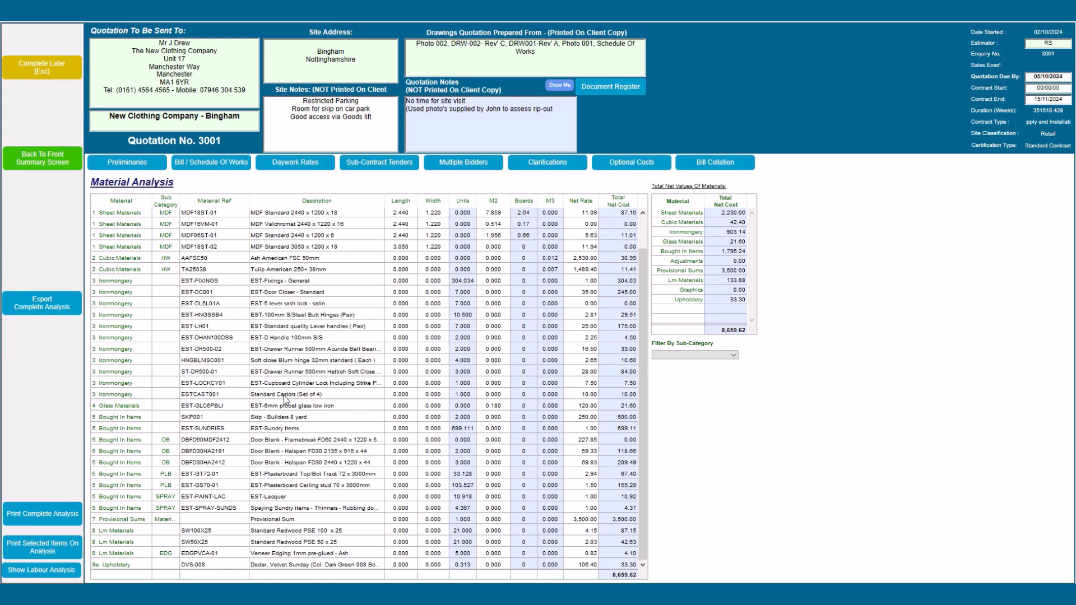
pyautogui.scroll(1, 645, 348)
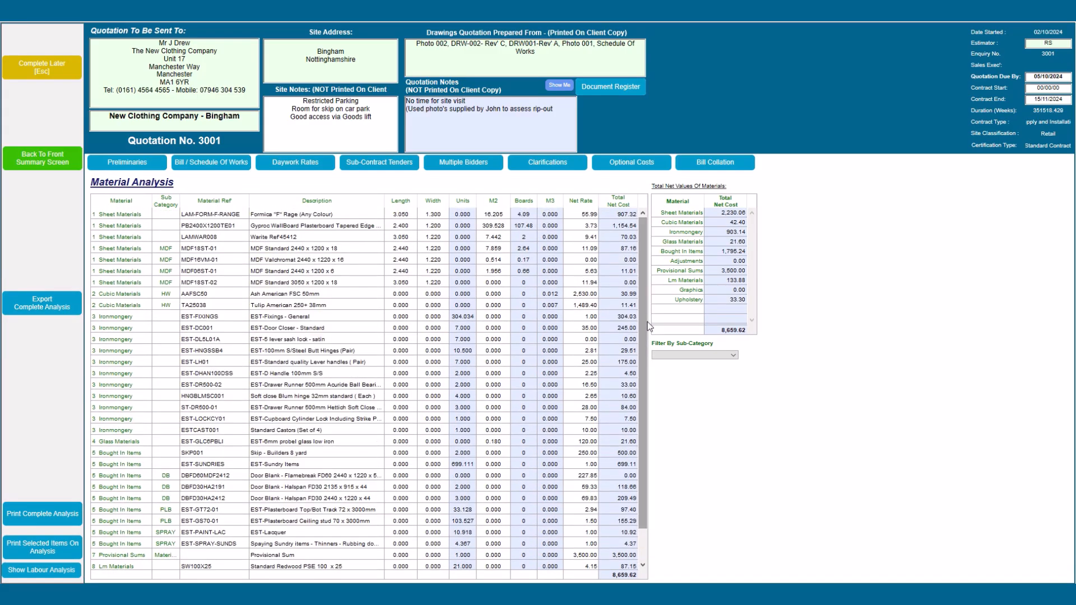
pyautogui.click(72, 571)
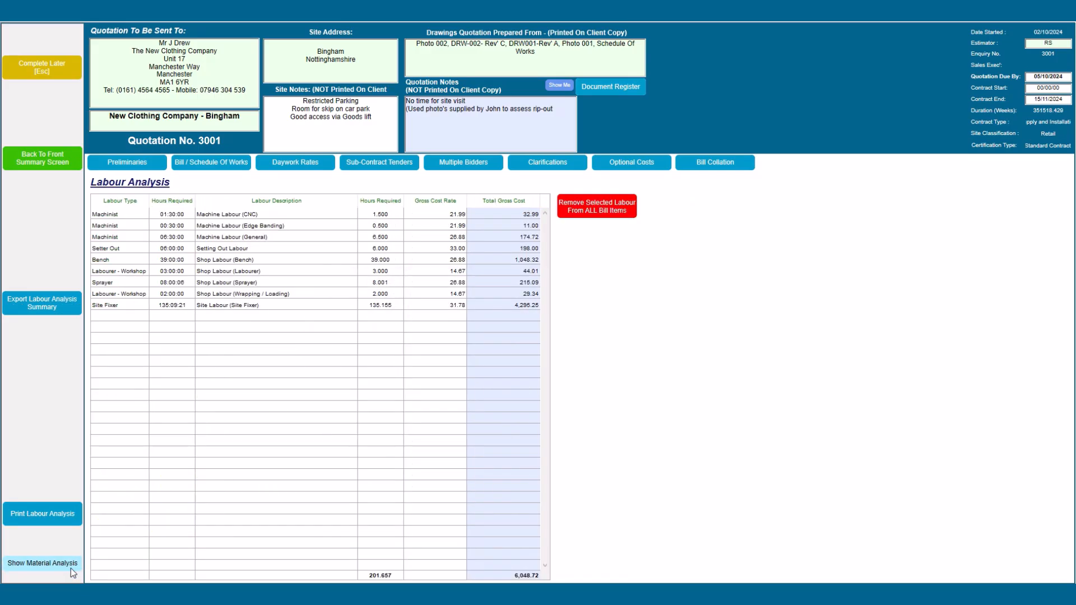
pyautogui.click(130, 166)
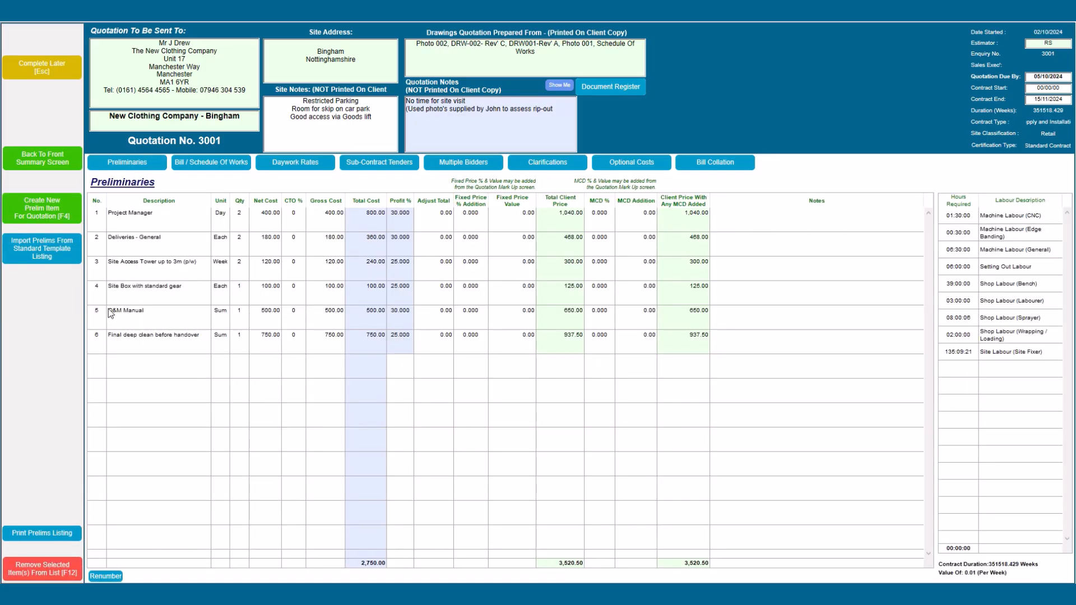
# Step: Close the preliminaries template list without adding any and head back to the summary
pyautogui.click(48, 254)
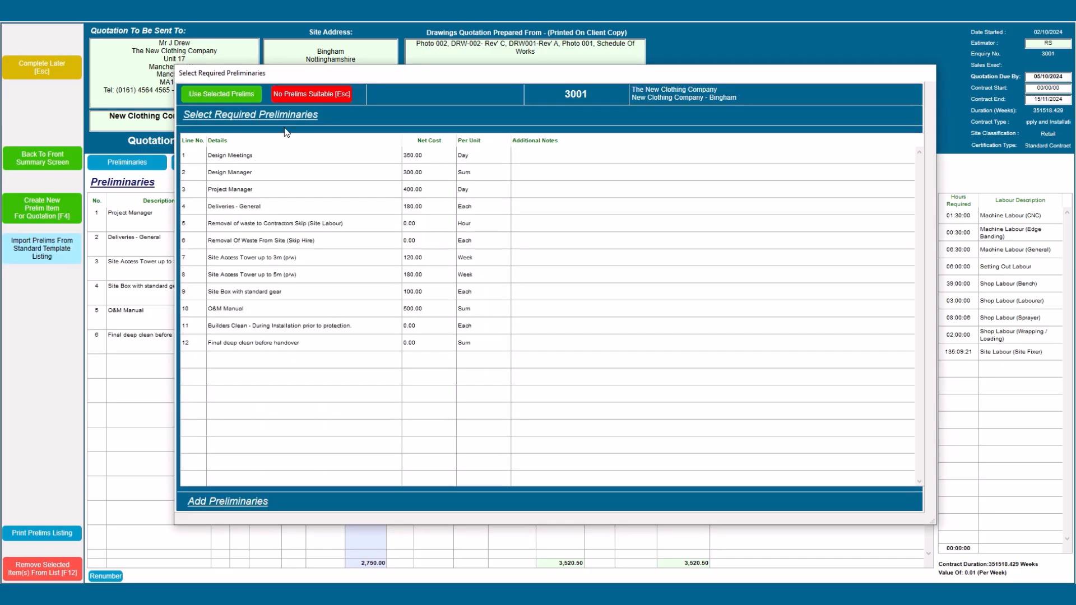
pyautogui.click(296, 96)
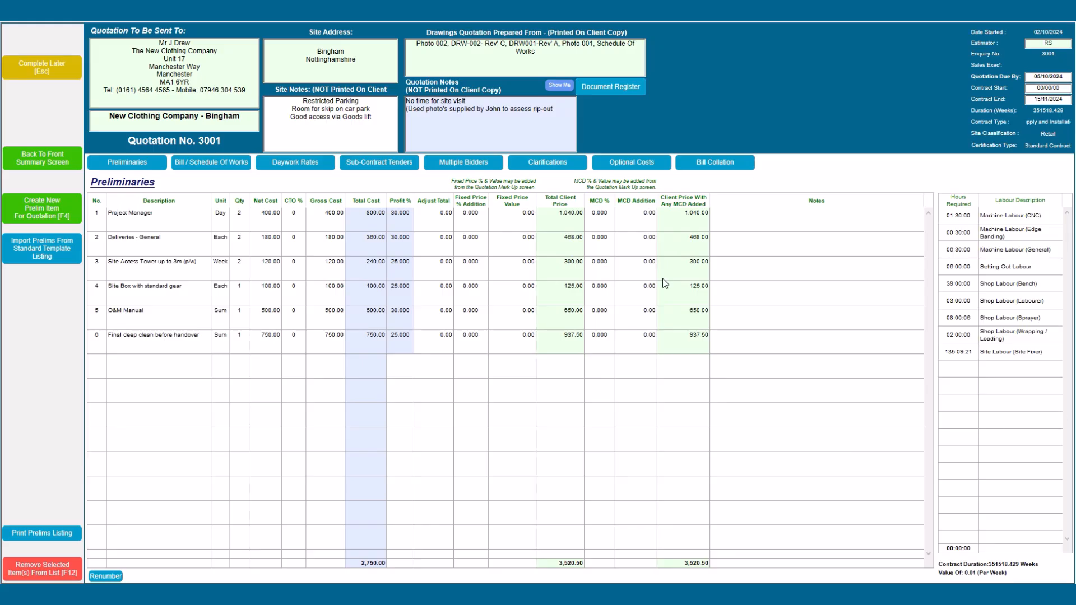
pyautogui.click(54, 160)
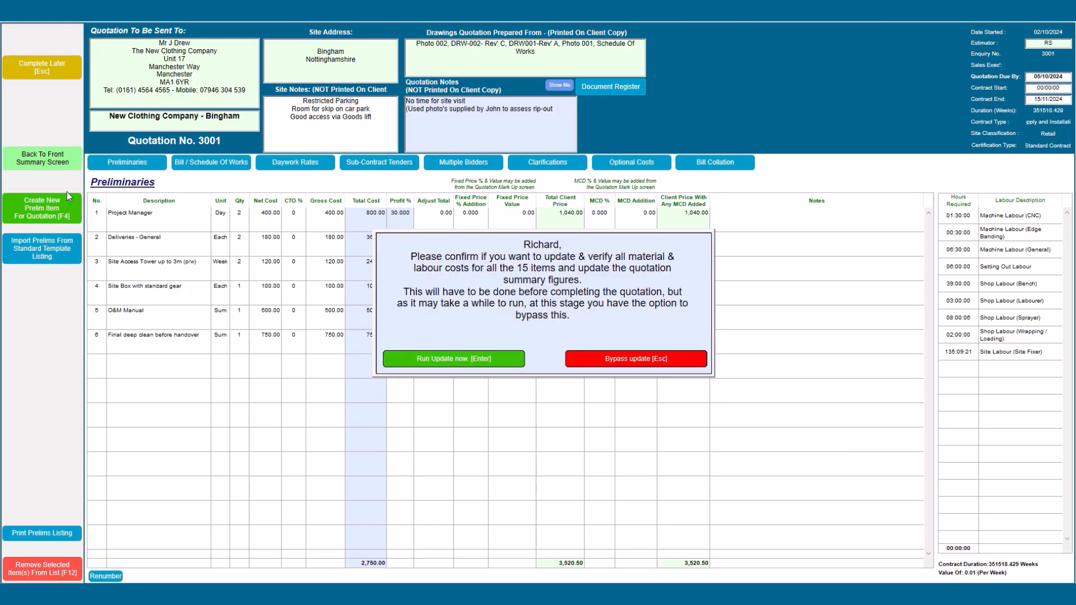
# Step: Run the material and labour cost update so the summary totals 41,464.00
pyautogui.click(411, 357)
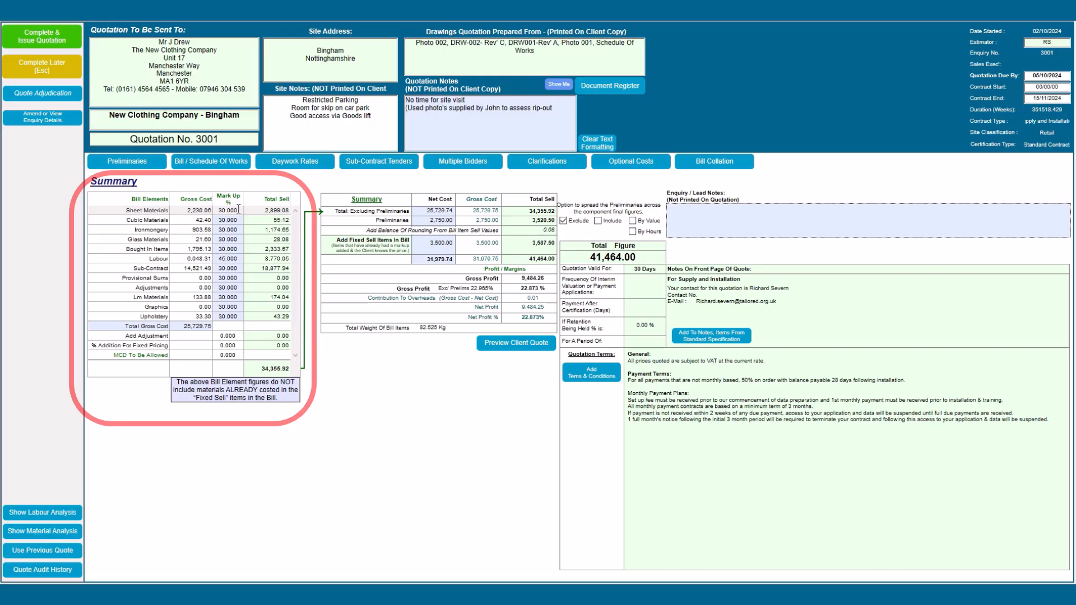
# Step: Set Bought In Items and Labour mark-ups to 45% and MCD To Be Allowed to 5%
pyautogui.click(233, 210)
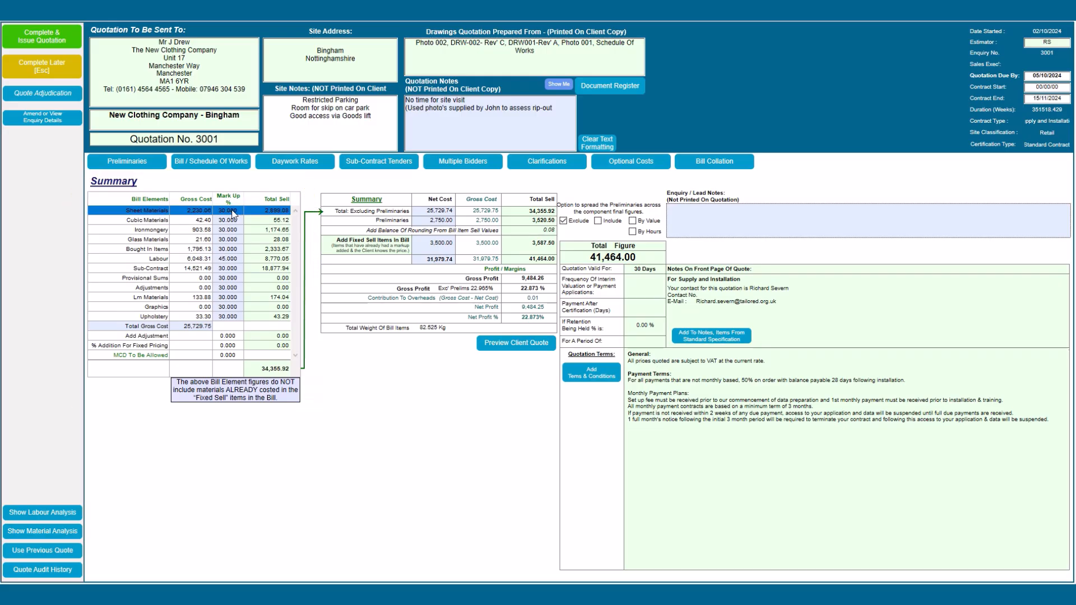
pyautogui.press('Down')
pyautogui.press('Down')
pyautogui.press('Down')
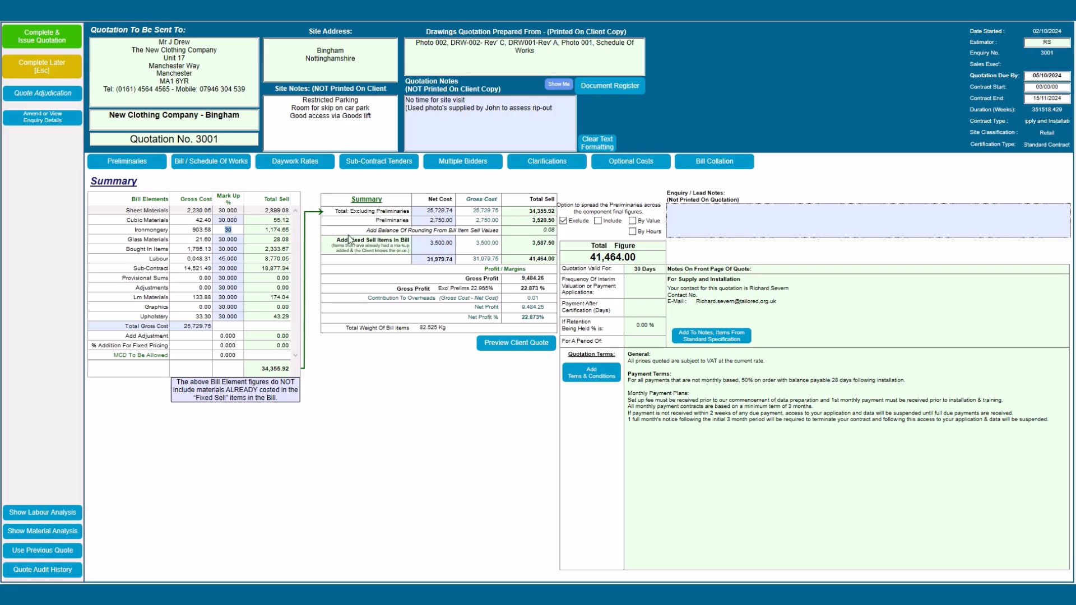
pyautogui.press('Down')
pyautogui.write('45')
pyautogui.press('Down')
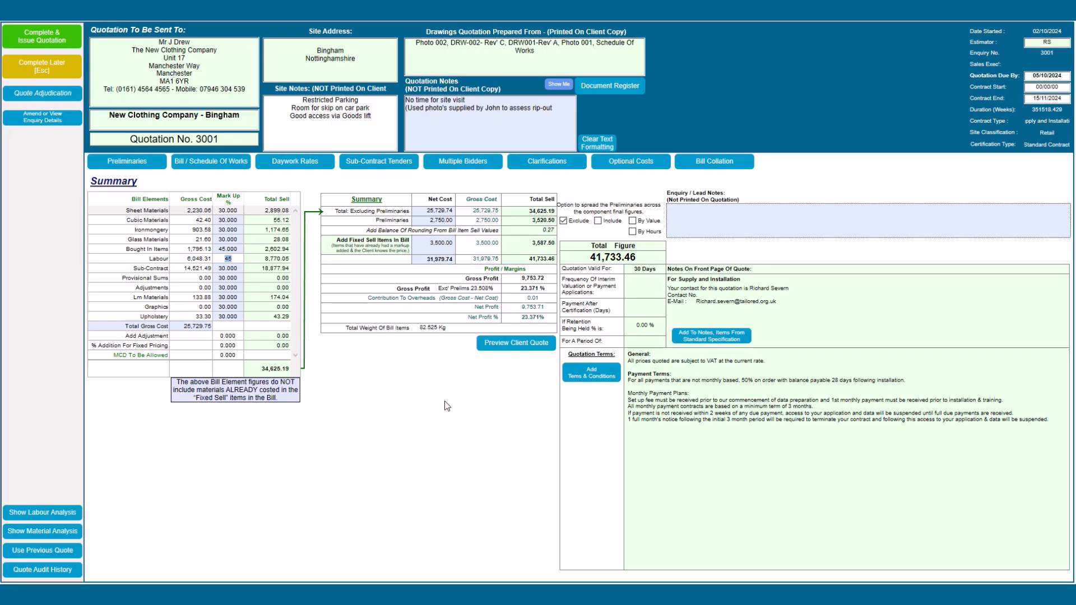
pyautogui.click(231, 359)
pyautogui.click(232, 359)
pyautogui.write('5')
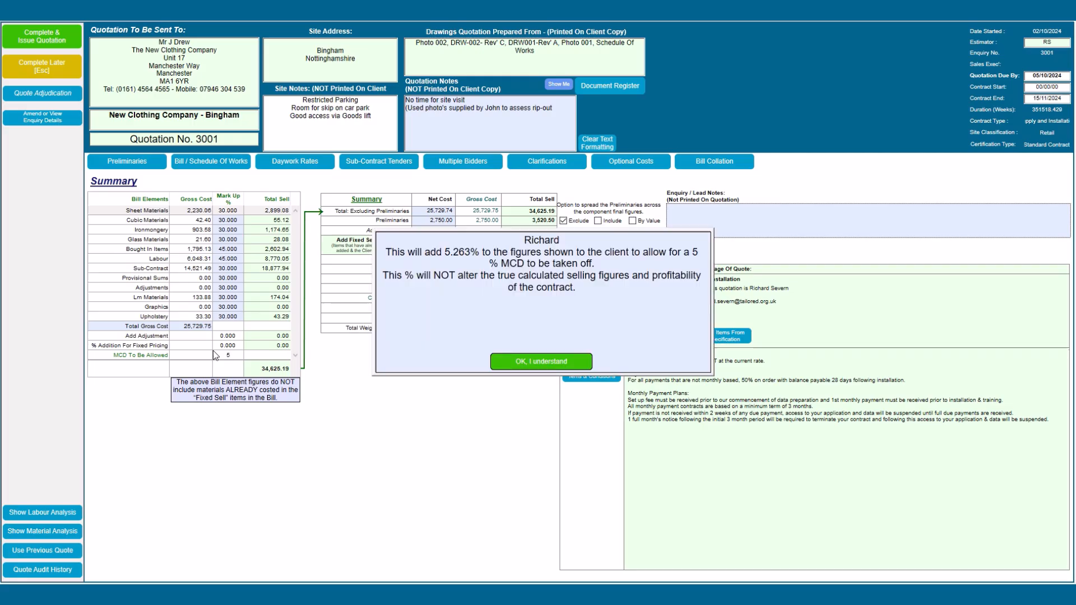
pyautogui.click(519, 363)
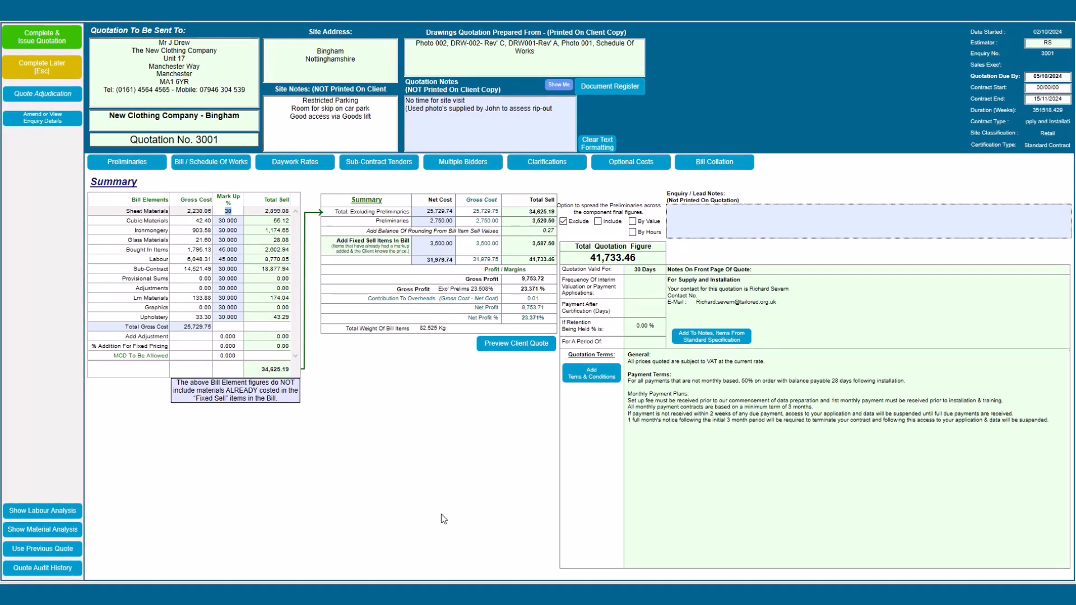
# Step: Complete quotation 3001, producing both the file copy and client copy as PDFs
pyautogui.click(45, 40)
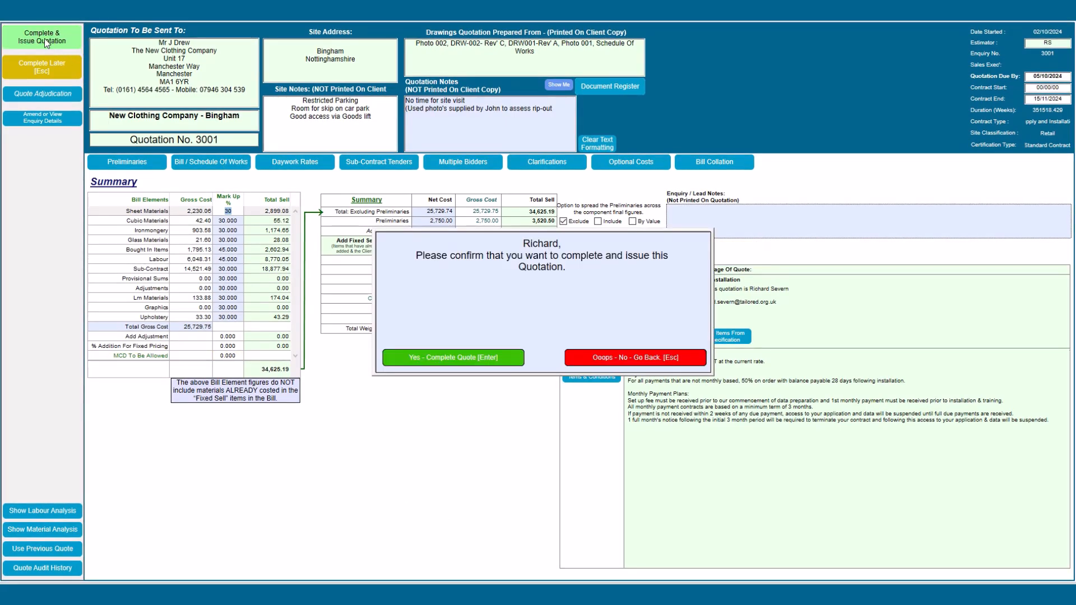
pyautogui.click(432, 359)
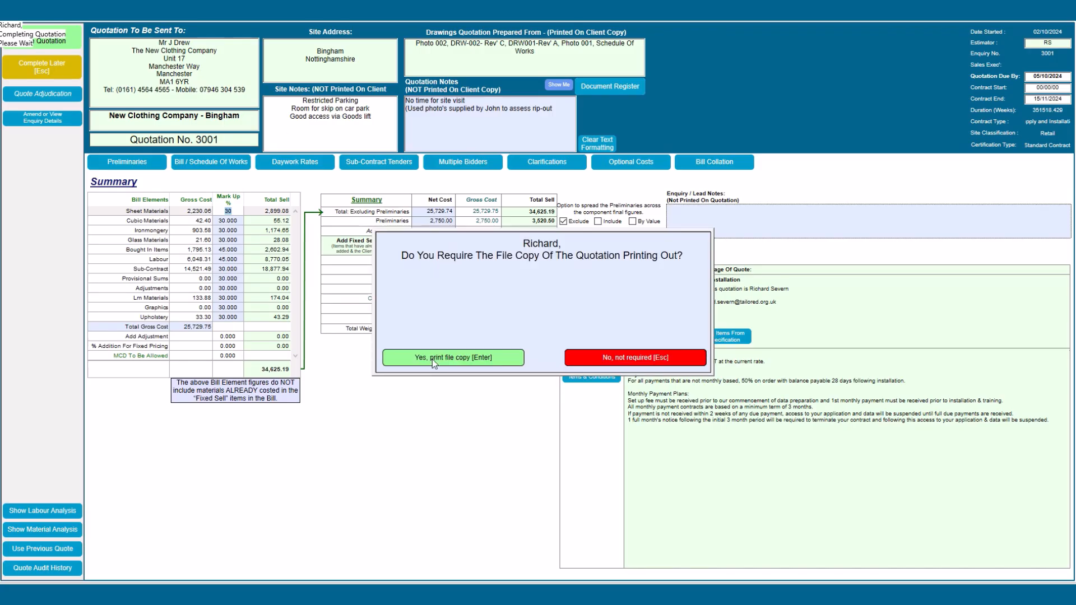
pyautogui.click(432, 359)
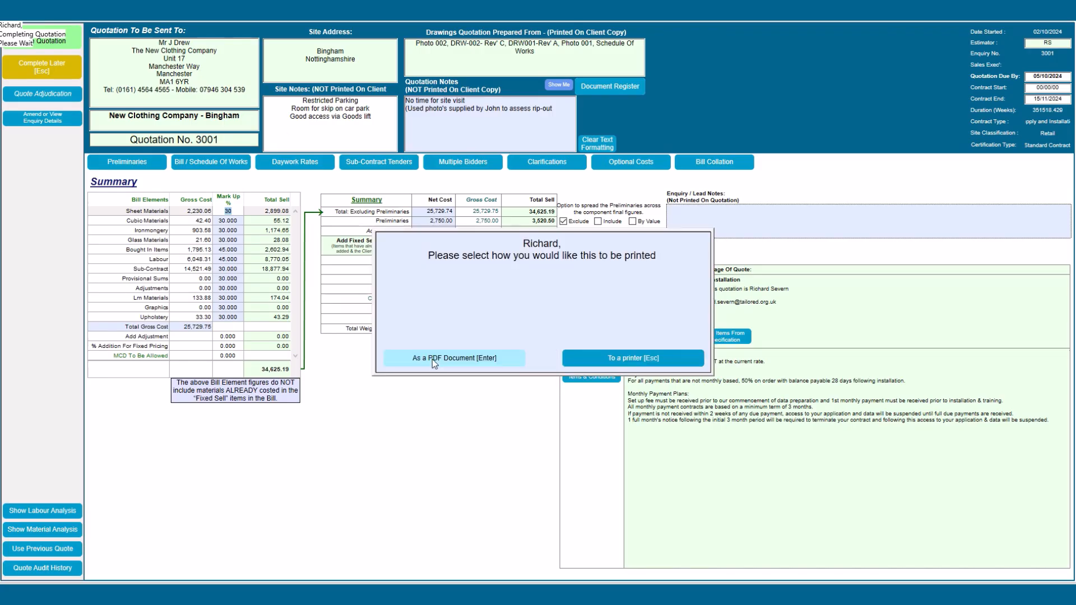
pyautogui.click(432, 358)
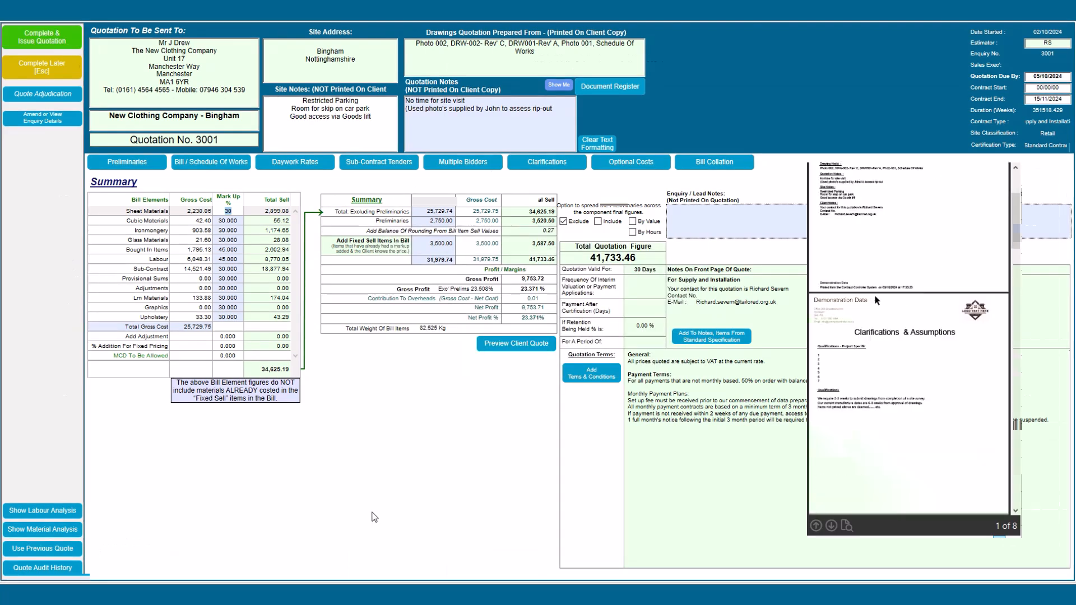
pyautogui.scroll(-20, 886, 310)
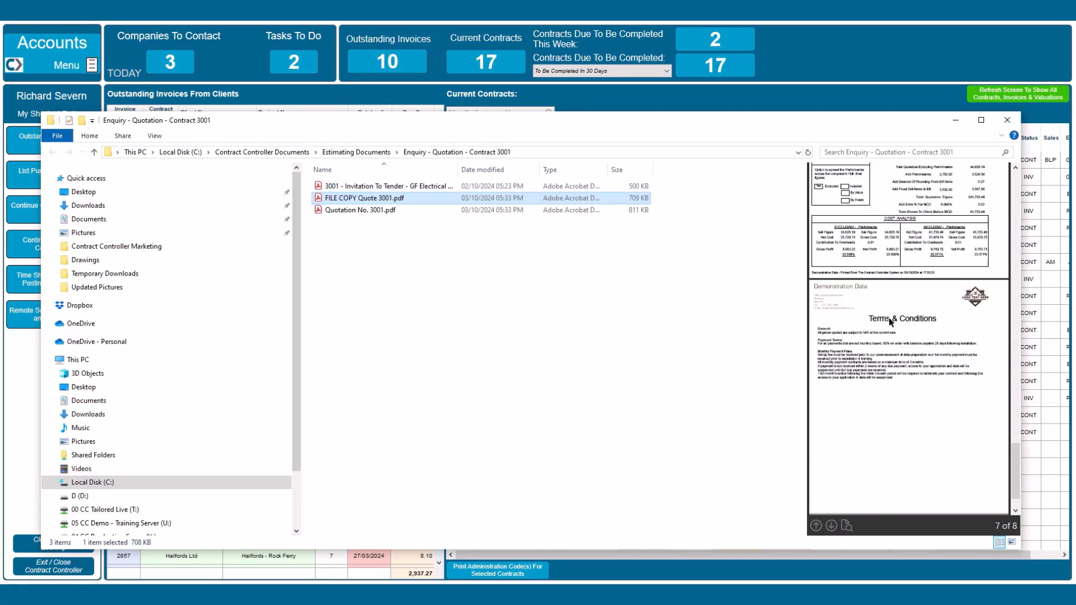
pyautogui.scroll(10, 890, 322)
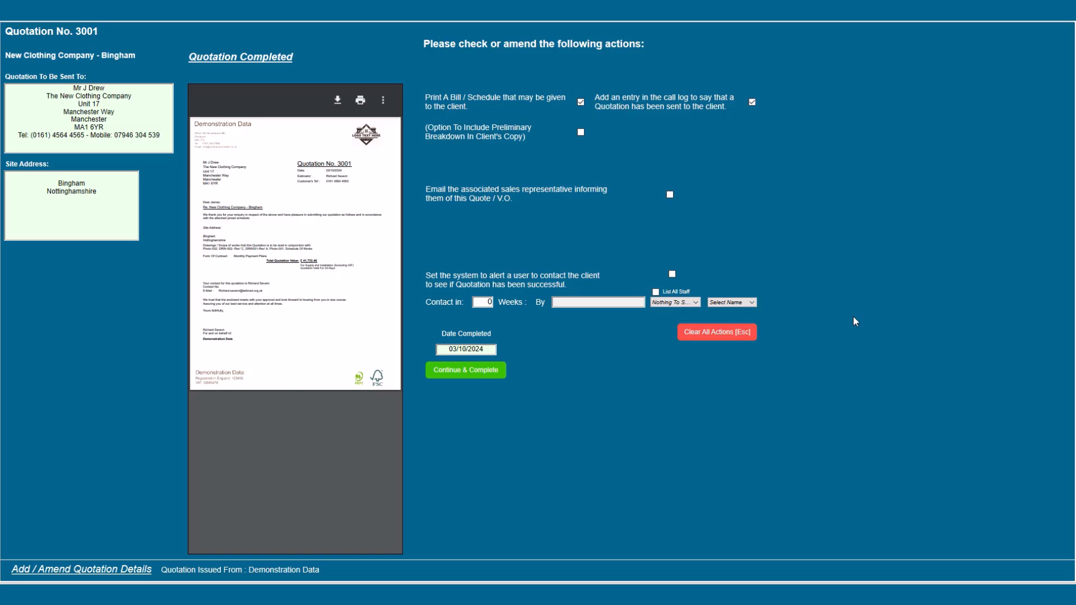
pyautogui.click(478, 371)
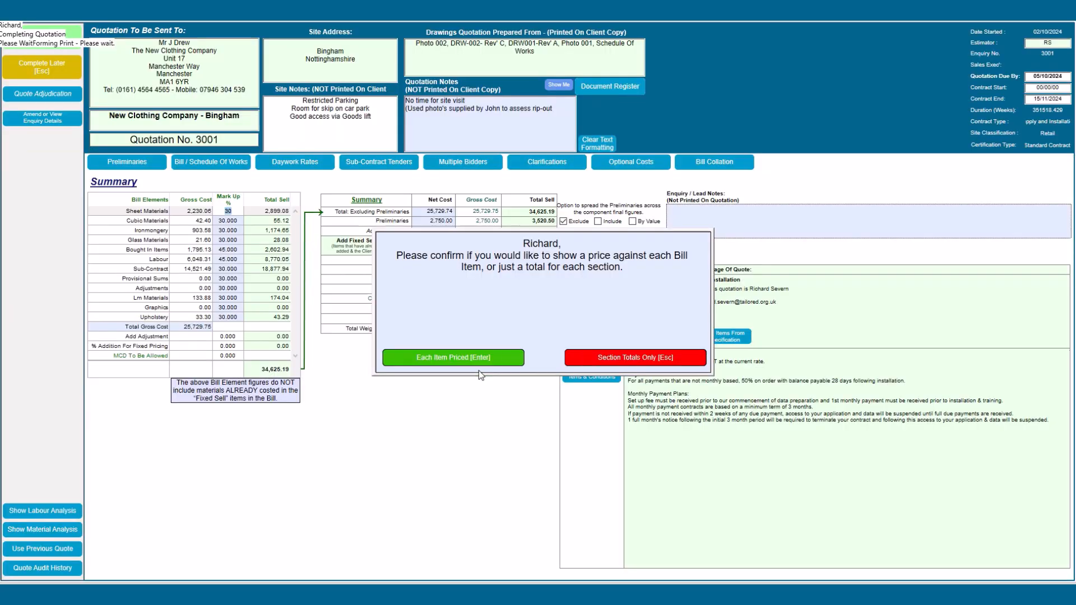
pyautogui.click(470, 362)
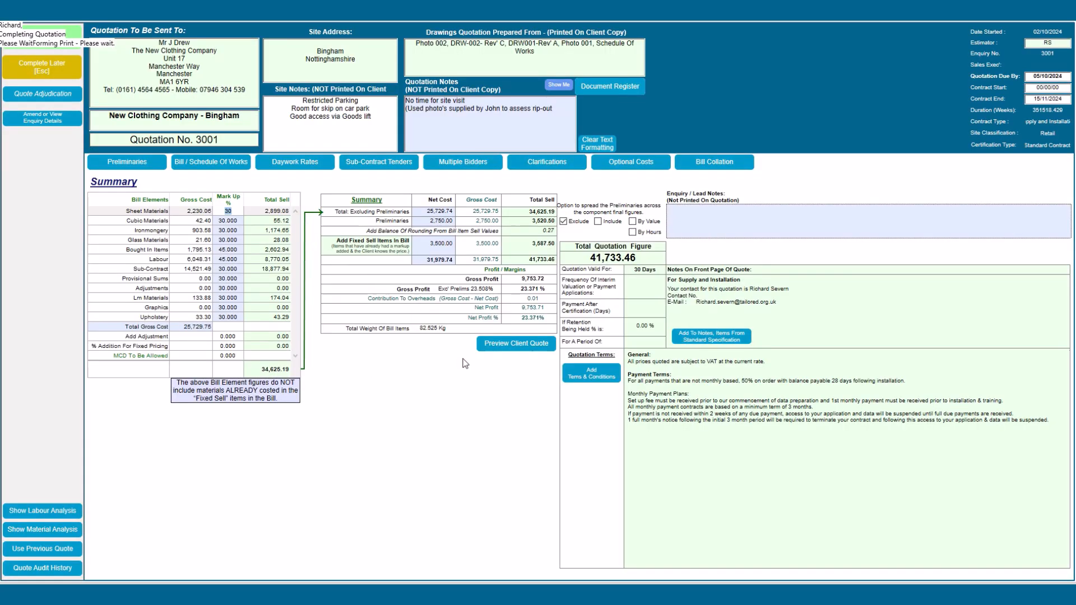
pyautogui.click(464, 360)
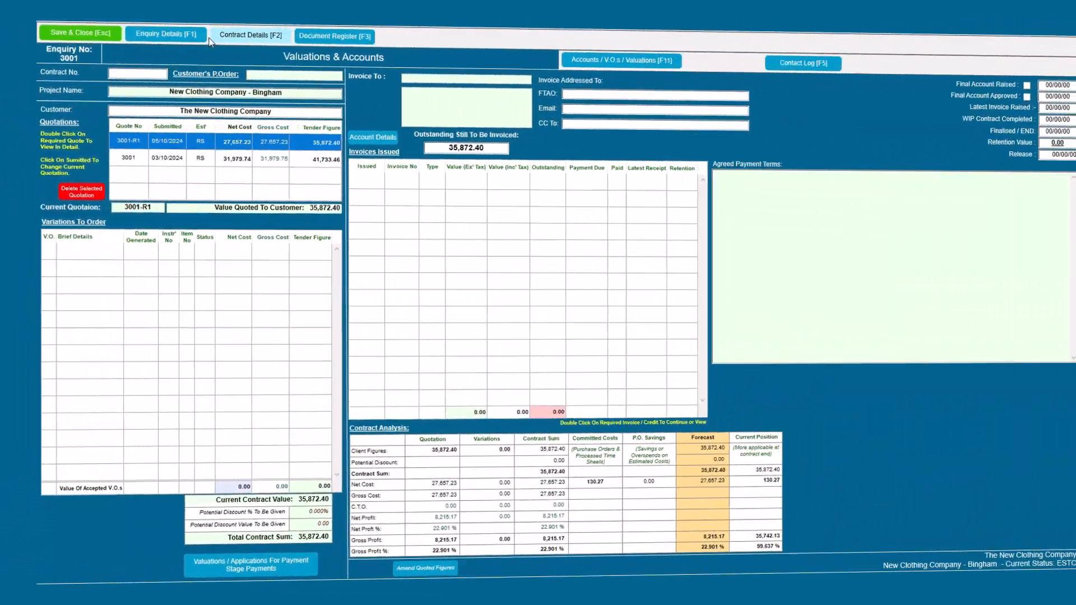
# Step: View enquiry 3001's details and contact log, then open Quotation No. 3001 for viewing
pyautogui.press('F1')
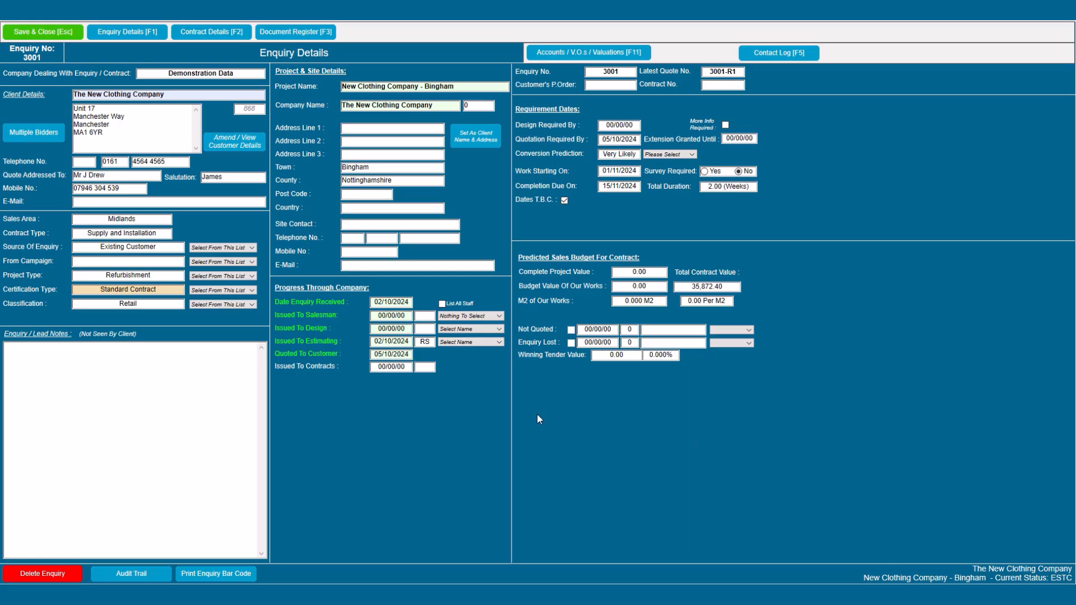
pyautogui.click(774, 52)
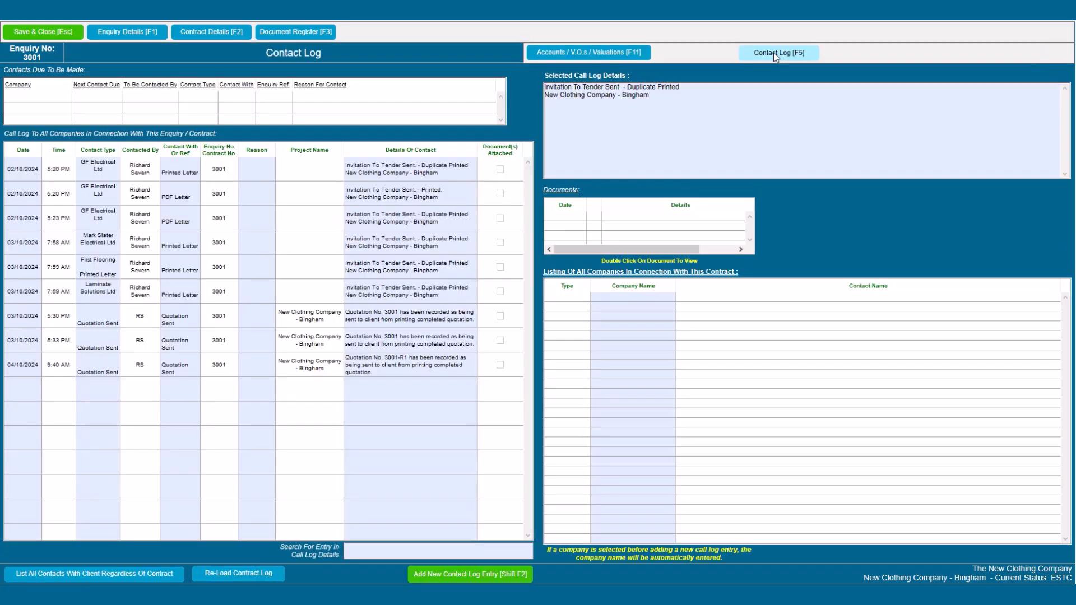
pyautogui.click(547, 54)
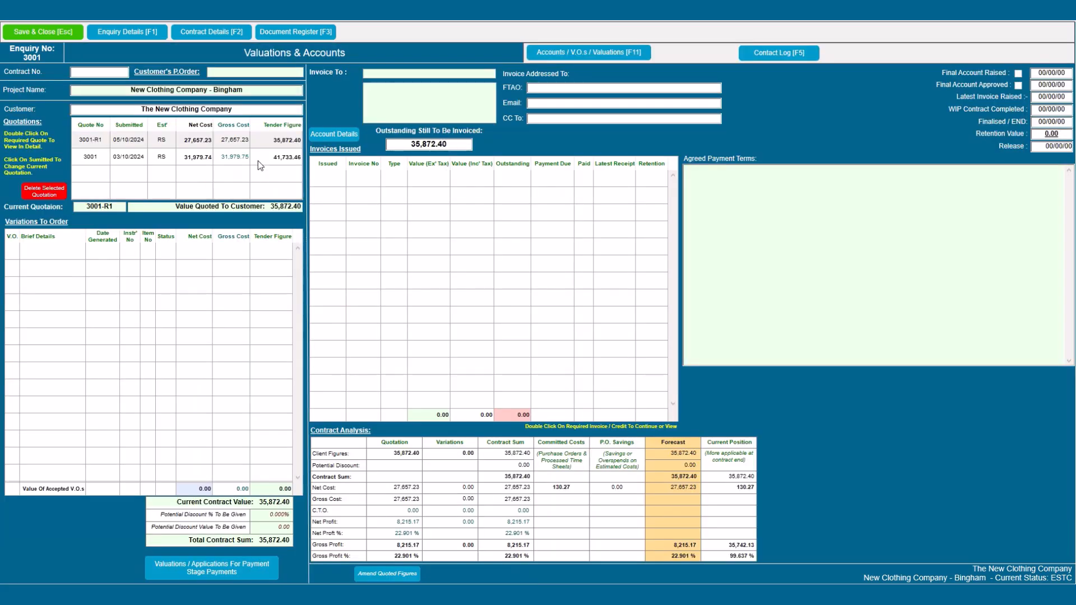
pyautogui.doubleClick(258, 158)
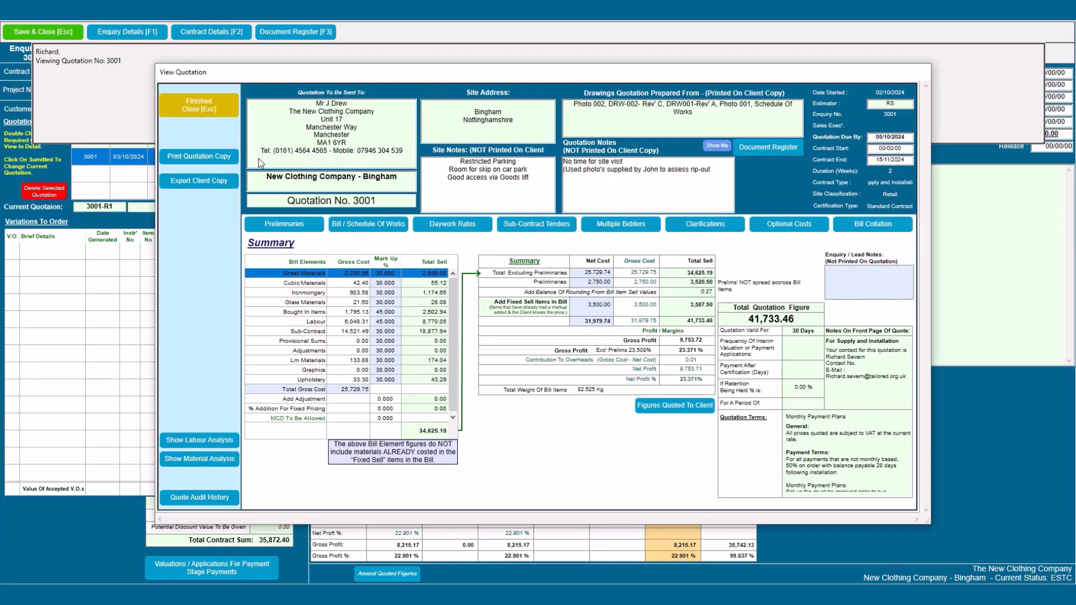
# Step: Check quotation 3001's bill of works, then make 3001 current using the access code, confirming 41,733.46
pyautogui.click(367, 224)
pyautogui.click(189, 102)
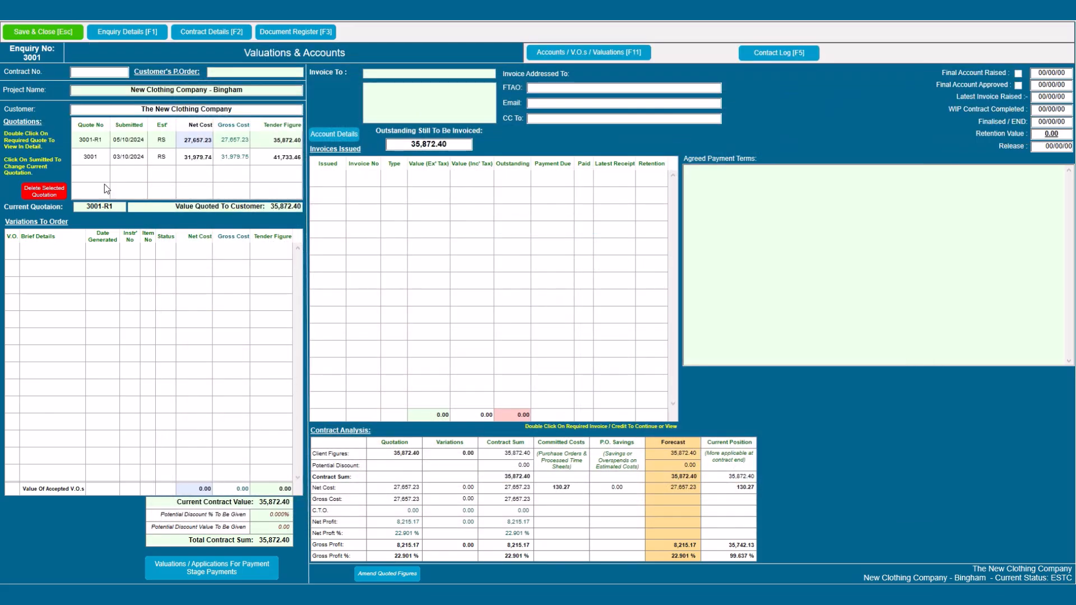
pyautogui.click(97, 161)
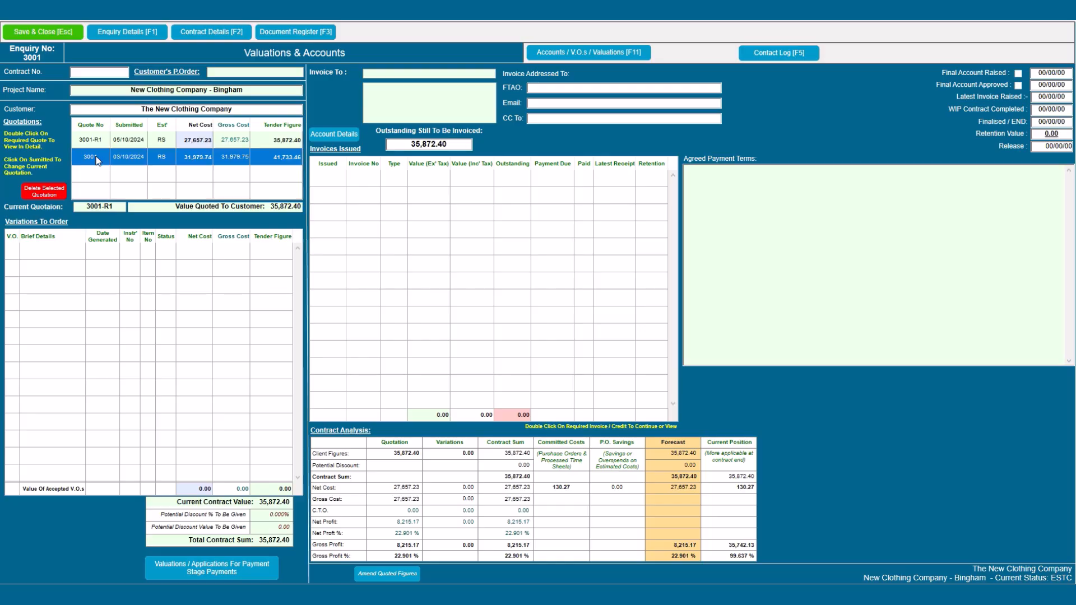
pyautogui.click(122, 162)
pyautogui.write('****')
pyautogui.press('Return')
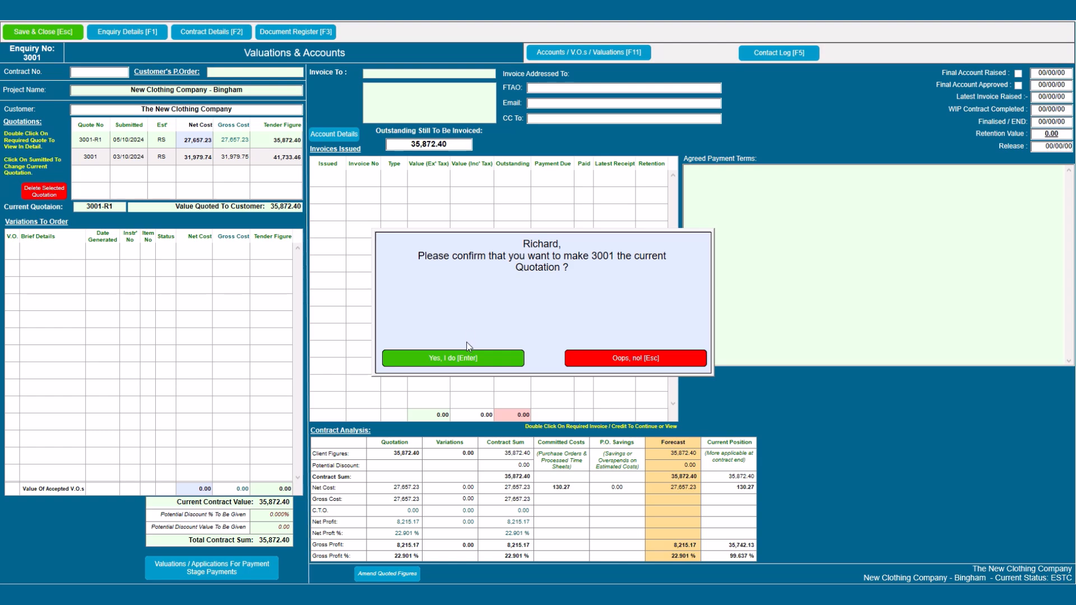
pyautogui.click(462, 358)
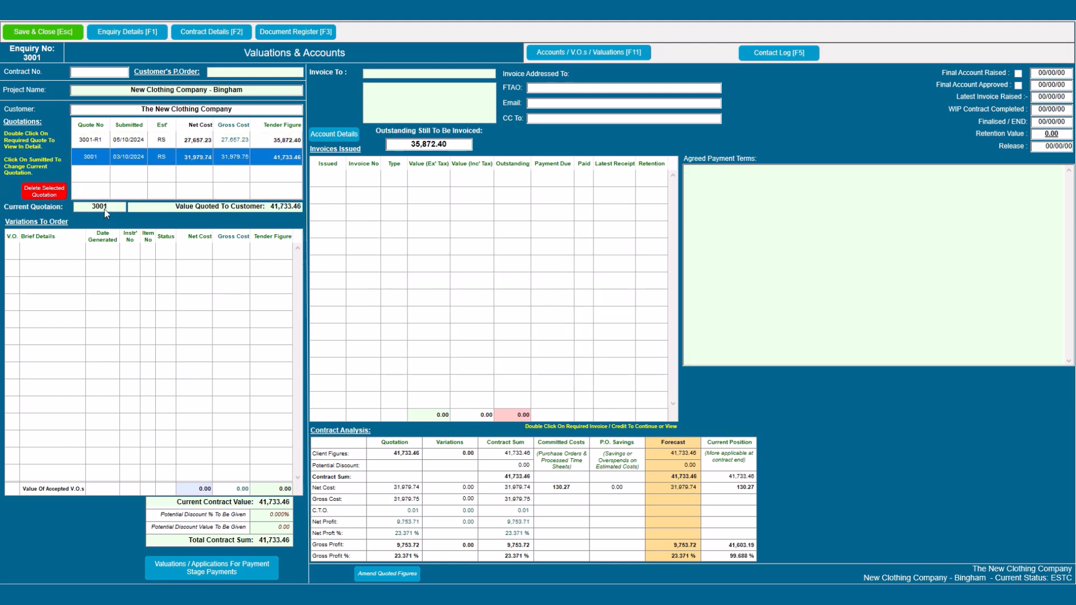